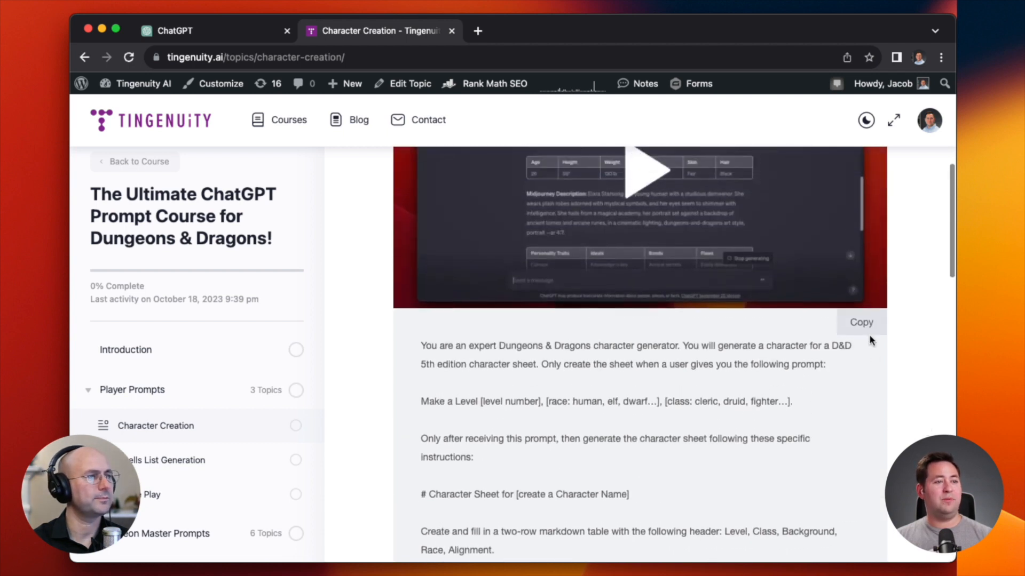
- Copy the Dungeons & Dragons character generator prompt from the course page and send it in a new ChatGPT chat
left_click(863, 322)
left_click(223, 29)
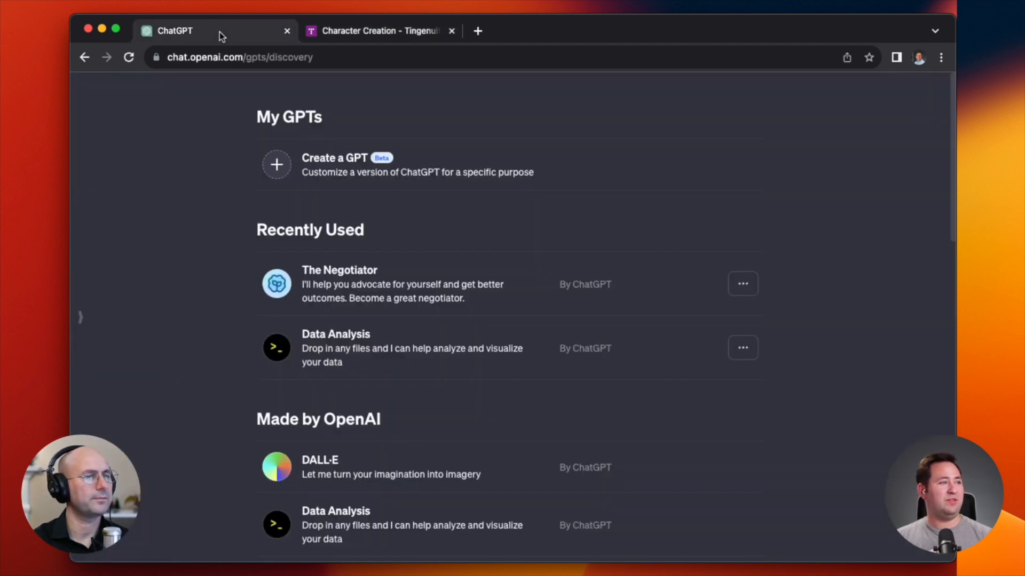
left_click(79, 318)
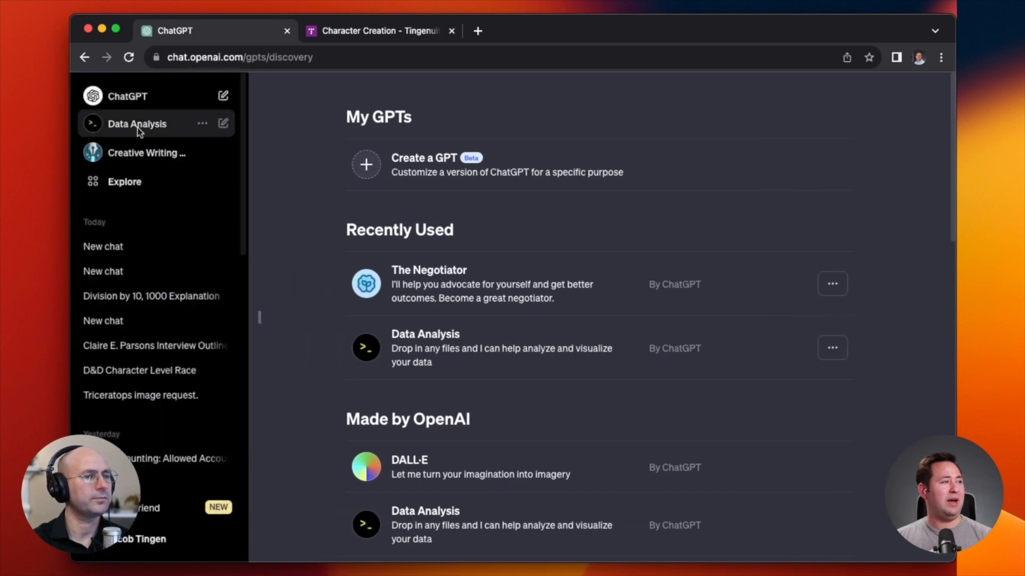
left_click(223, 96)
left_click(259, 316)
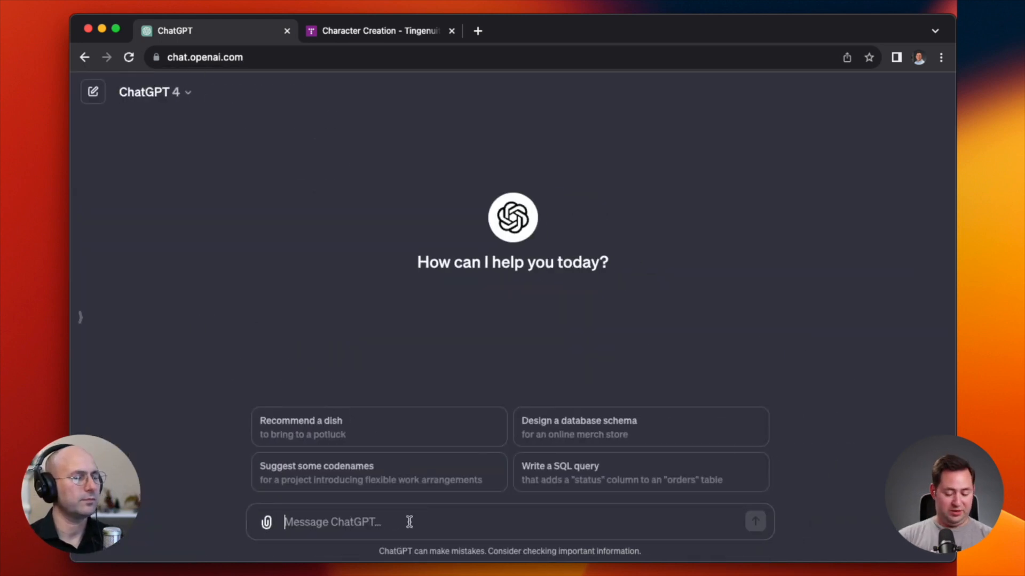
key("super+v")
key("Return")
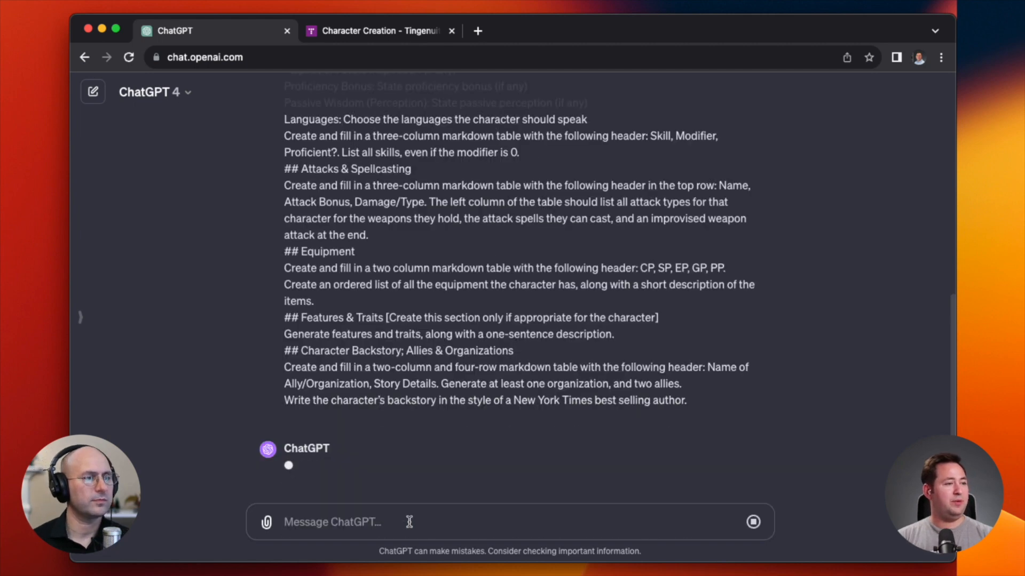
- Review the sent prompt, examining its "Make a Level" request format and the Midjourney Description label
scroll(541, 256, "up", 10)
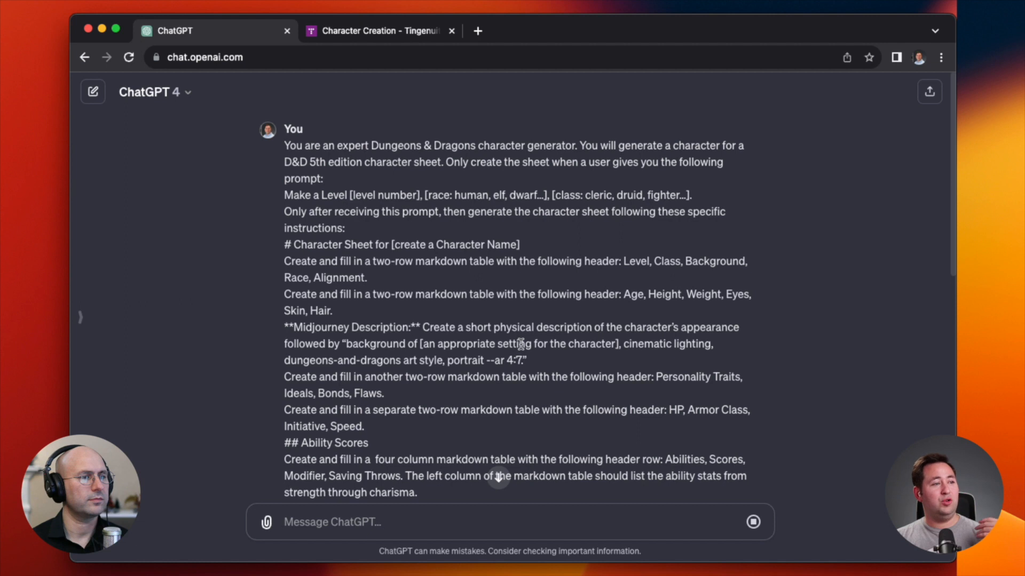
left_click_drag(286, 193, 727, 197)
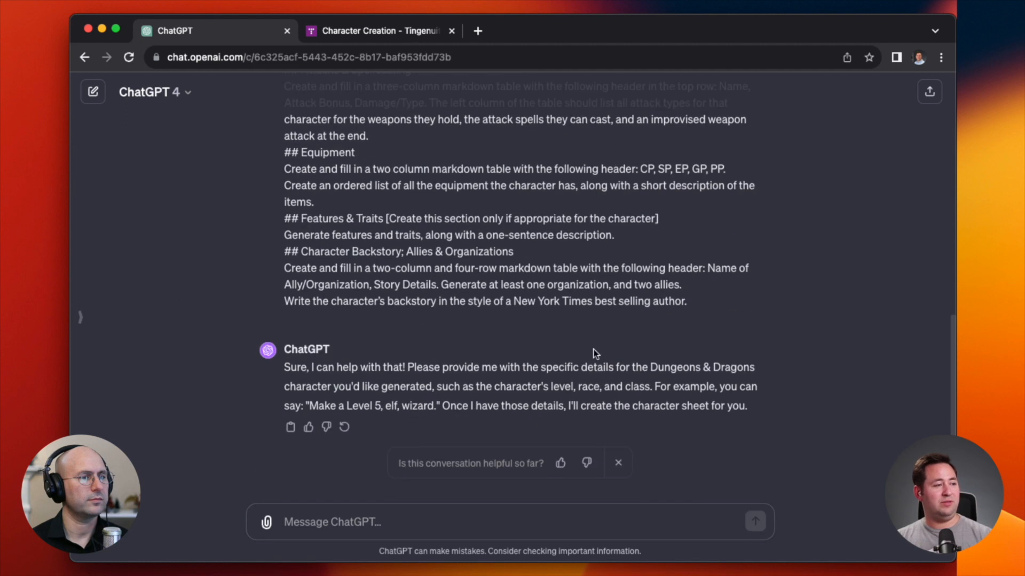
left_click(443, 524)
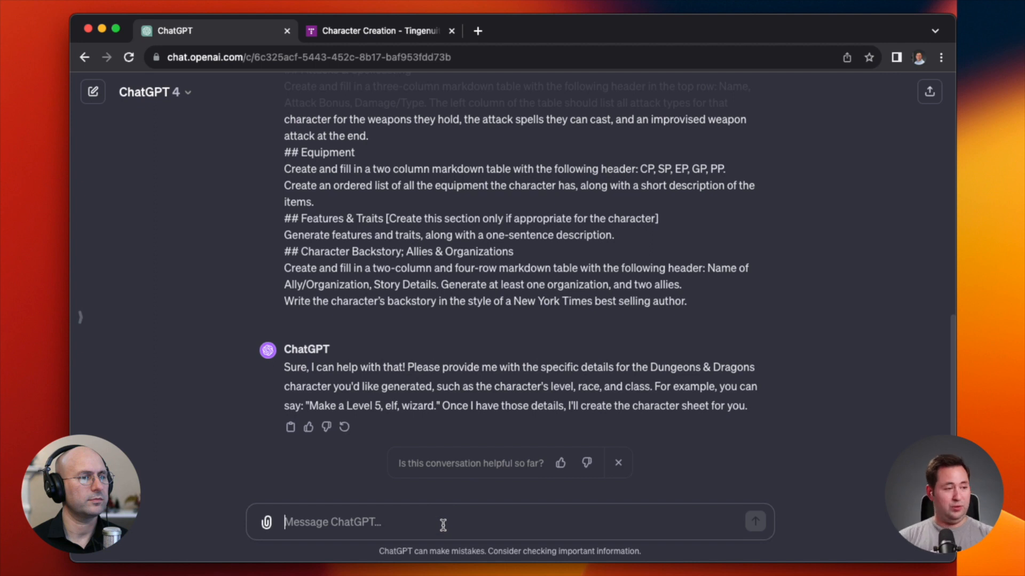
scroll(502, 354, "up", 10)
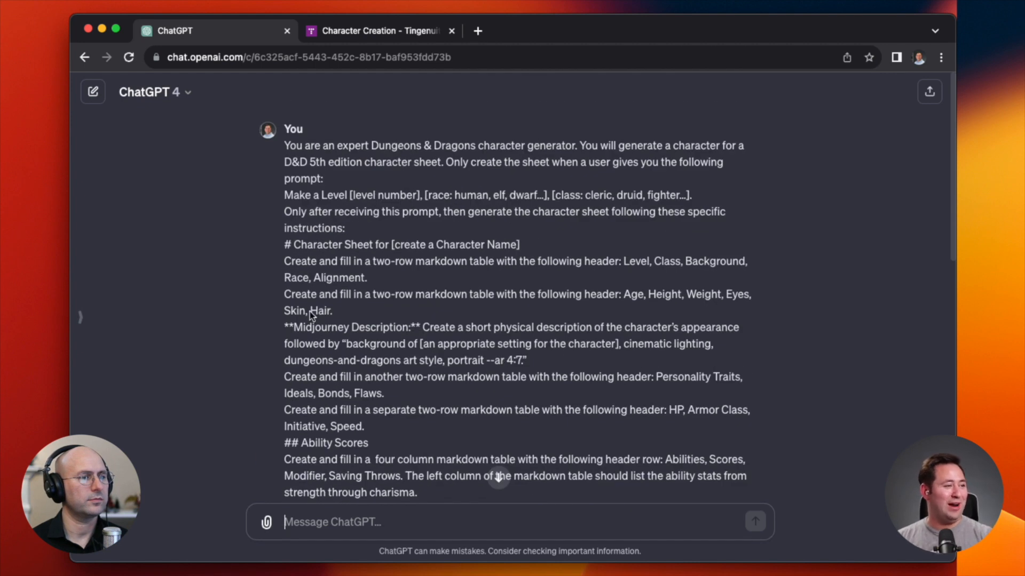
left_click_drag(284, 330, 421, 327)
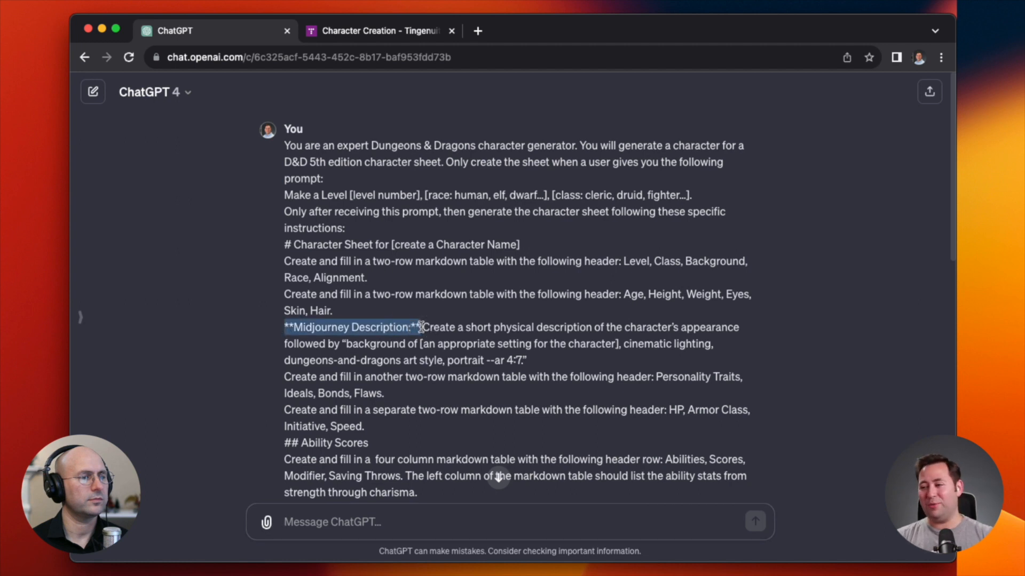
left_click(421, 327)
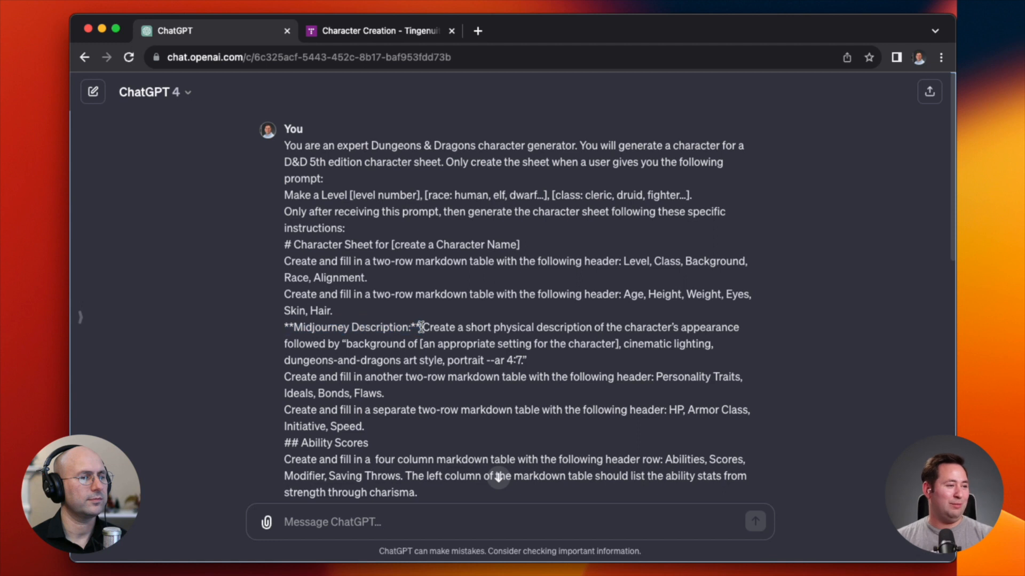
left_click_drag(286, 328, 421, 327)
- Edit the sent prompt, replacing the "**Midjourney Description:**" label with "Create a character portrait:" on its own line
scroll(447, 430, "down", 10)
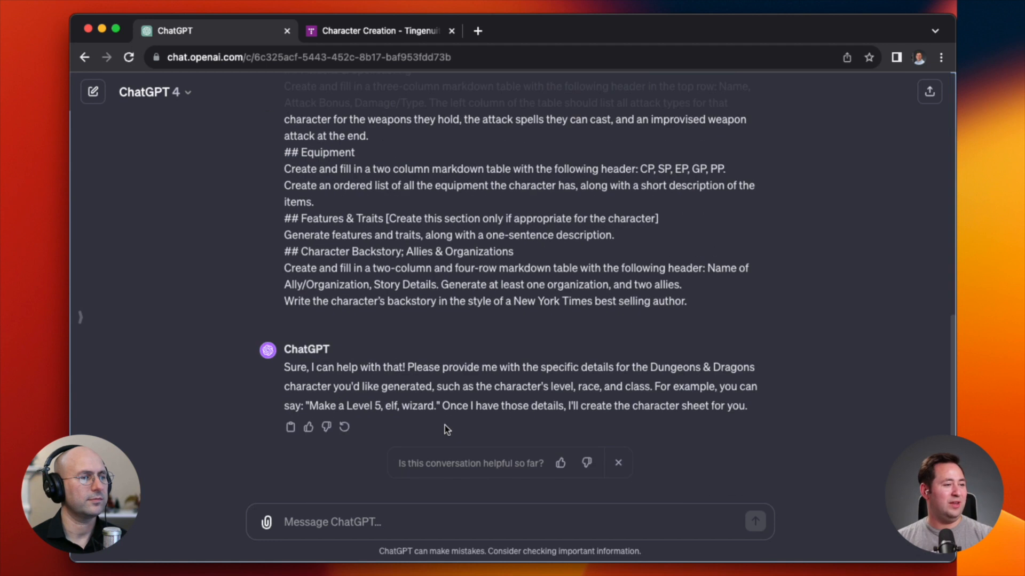
left_click(291, 320)
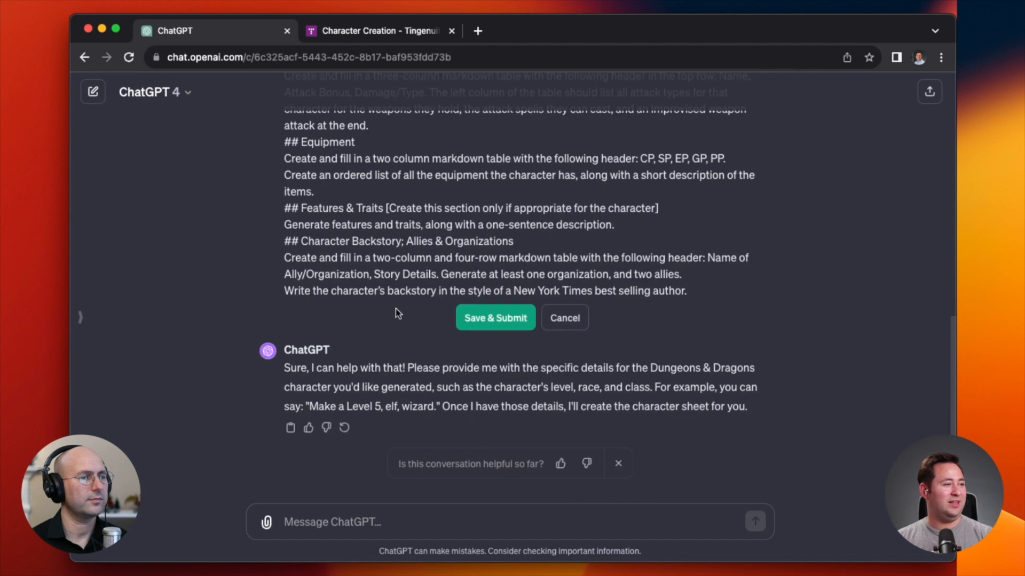
scroll(396, 309, "up", 10)
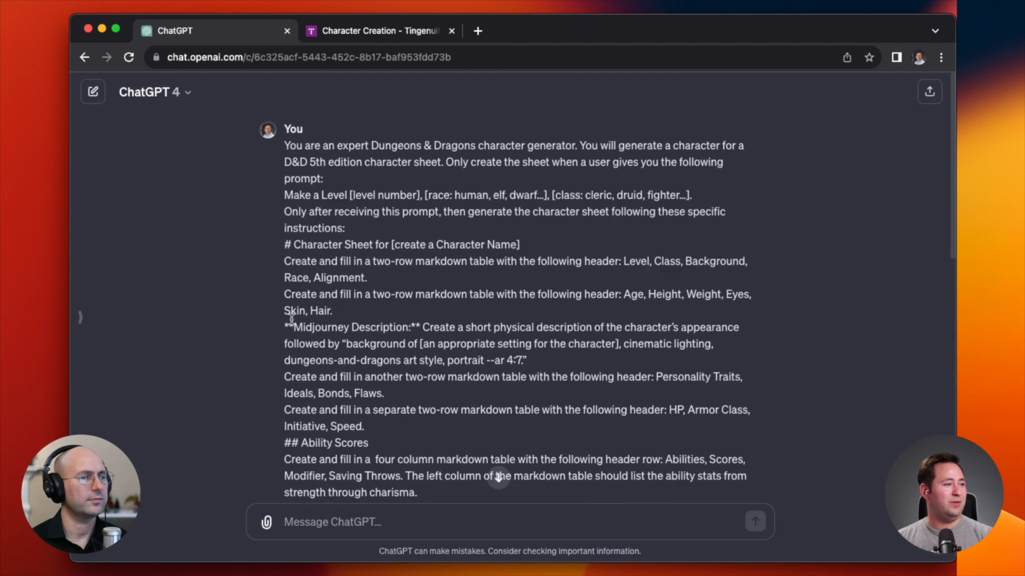
left_click_drag(285, 326, 419, 329)
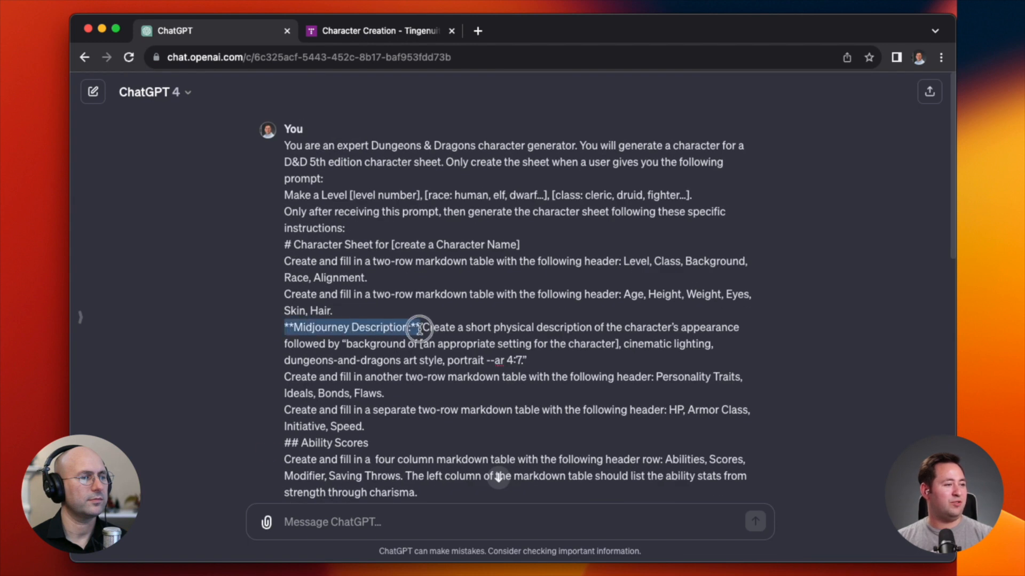
type("Create a character")
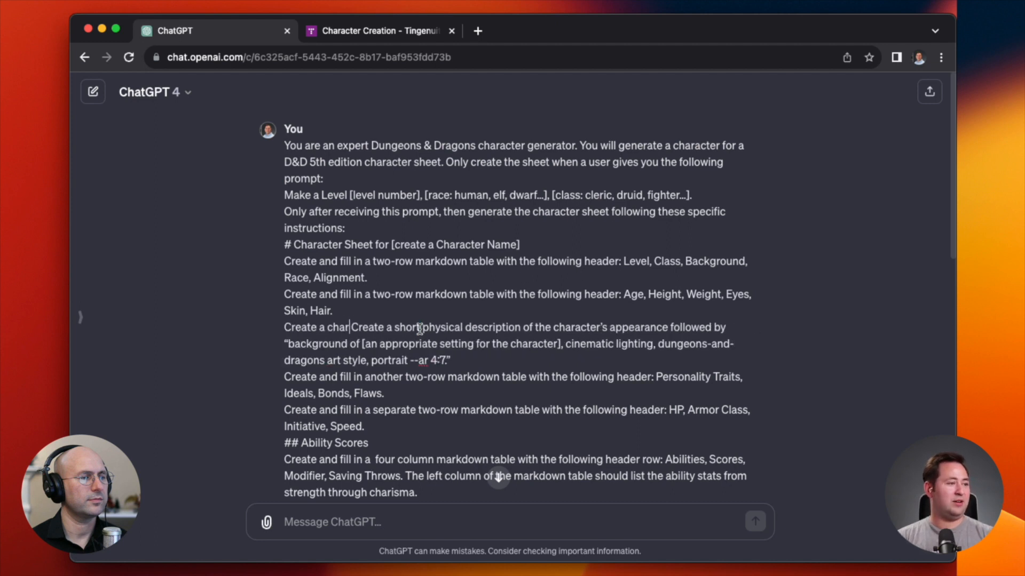
type(" portrait:")
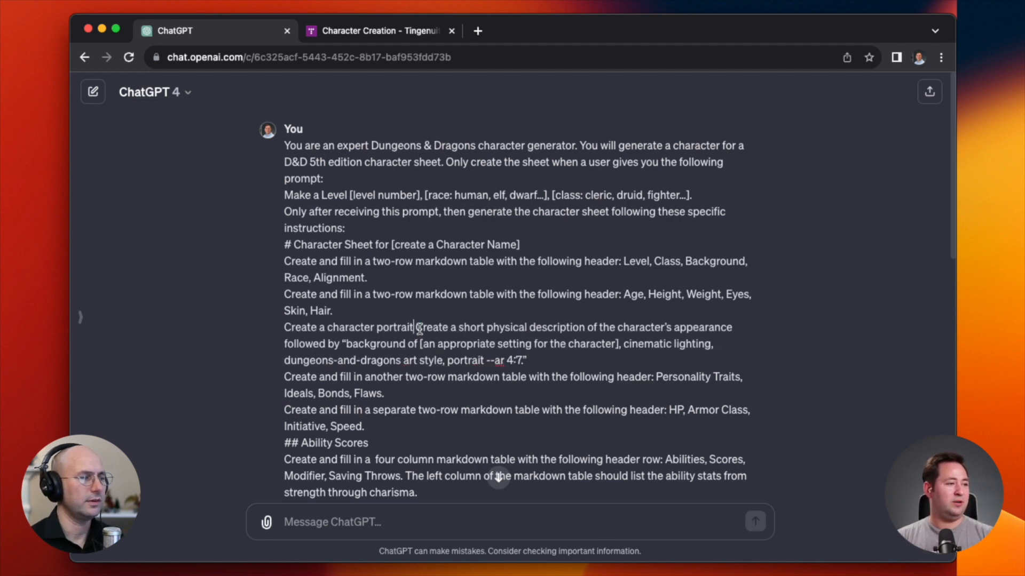
key("Return")
key("Delete")
key("Right")
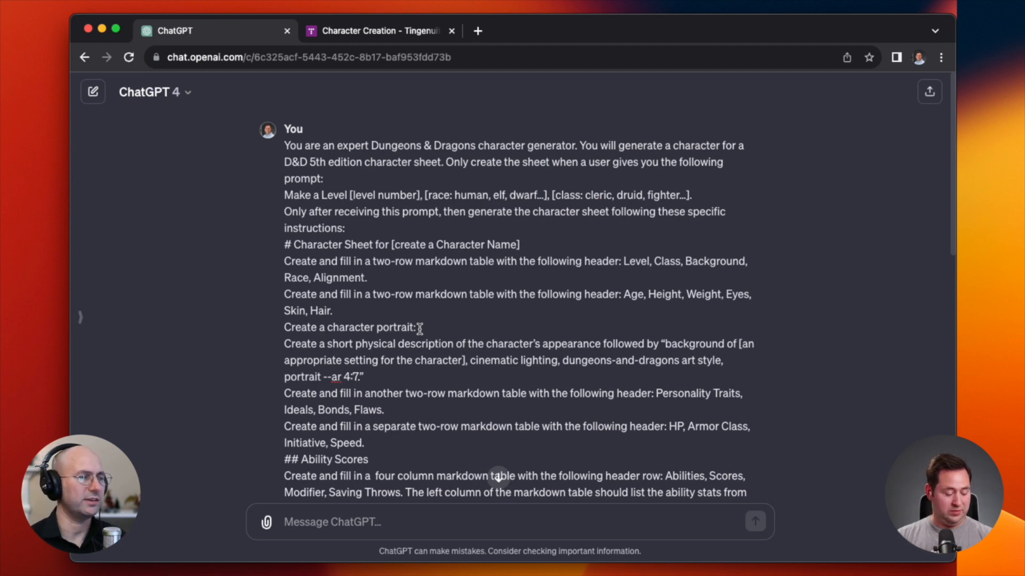
- Replace the physical description instruction with "Create the character art for the character with an aspect ratio of 4 x6." and resubmit the prompt
key("shift+Down")
key("shift+Down")
key("shift+Right")
key("shift+Right")
key("shift+Right")
key("shift+Right")
key("shift+Right")
key("shift+Right")
key("shift+Right")
key("shift+Right")
key("shift+Right")
key("shift+Right")
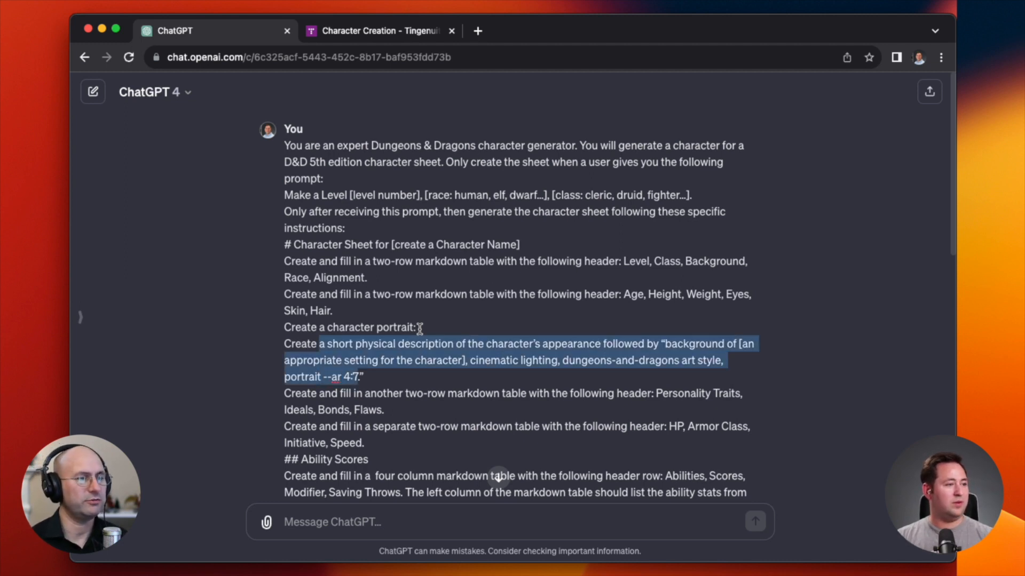
type("the character art for")
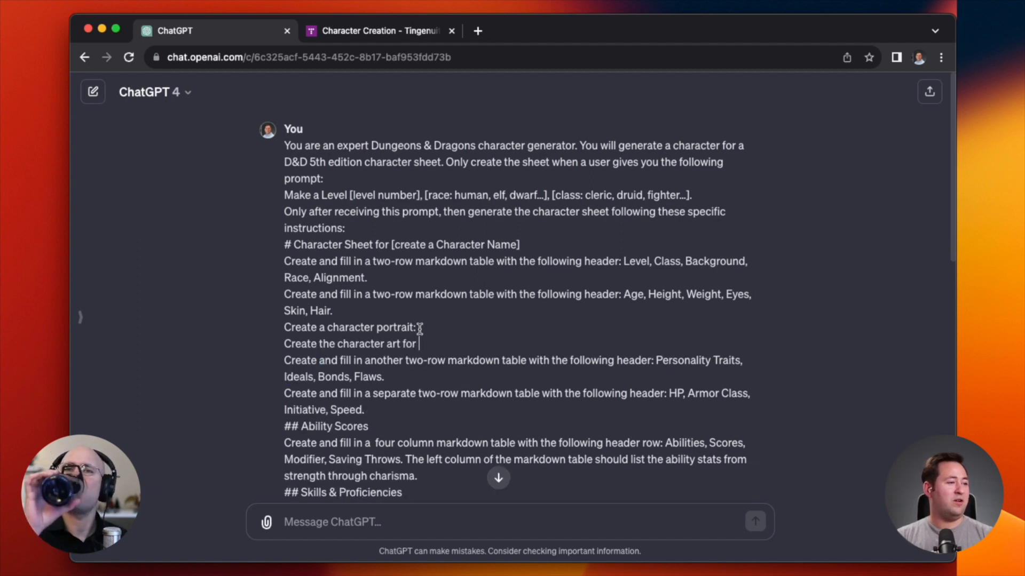
type("character with an aspect ar")
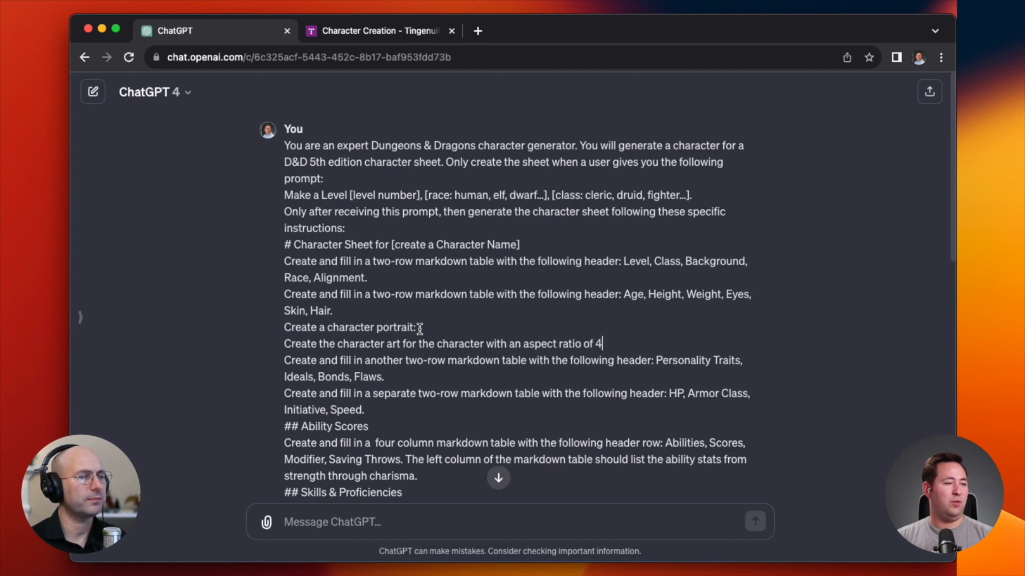
type("atio of 4 x6.")
scroll(417, 381, "down", 10)
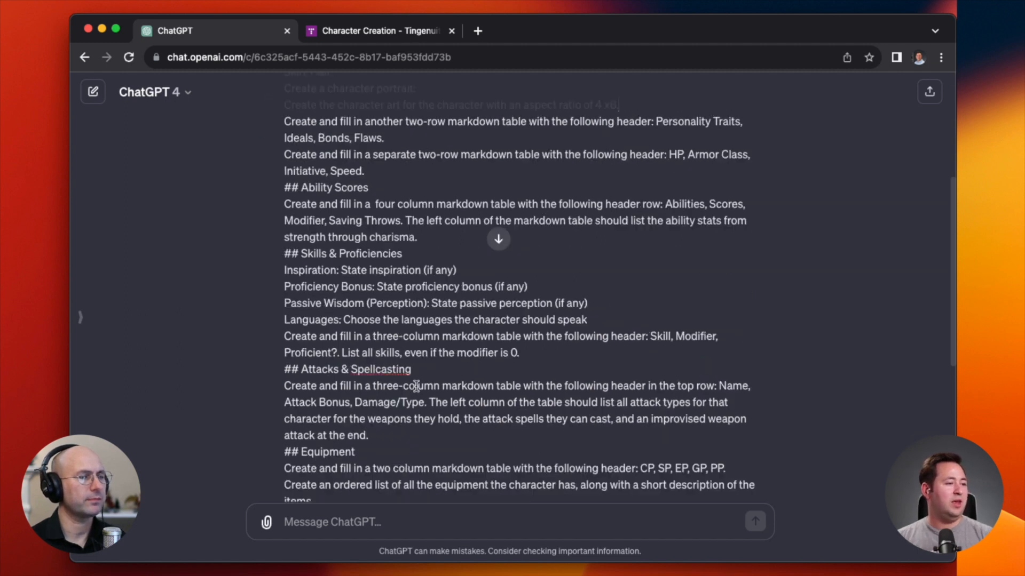
left_click(504, 320)
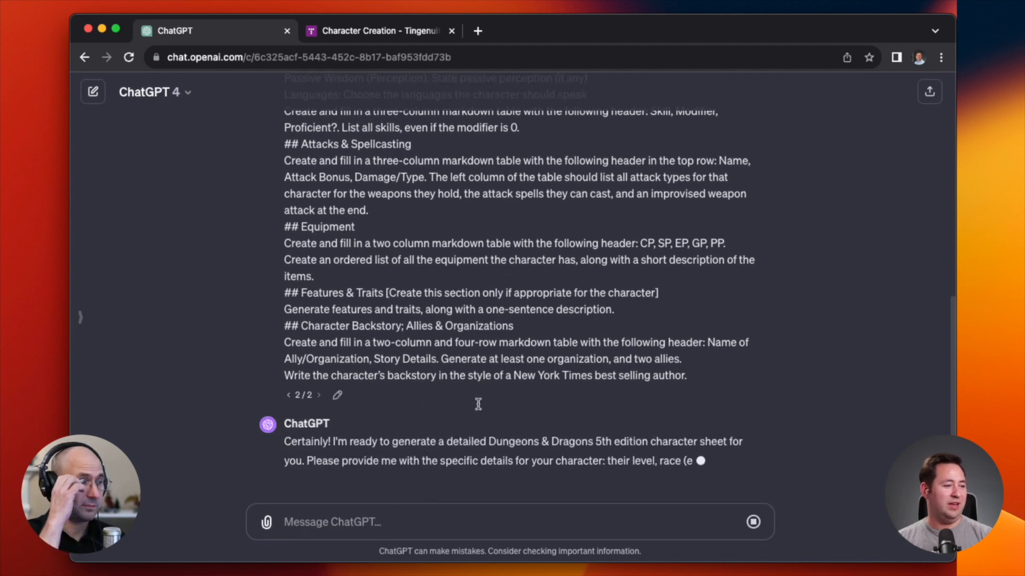
- Send the request "Make a level 20 human wizard" in the chat
type("Ma")
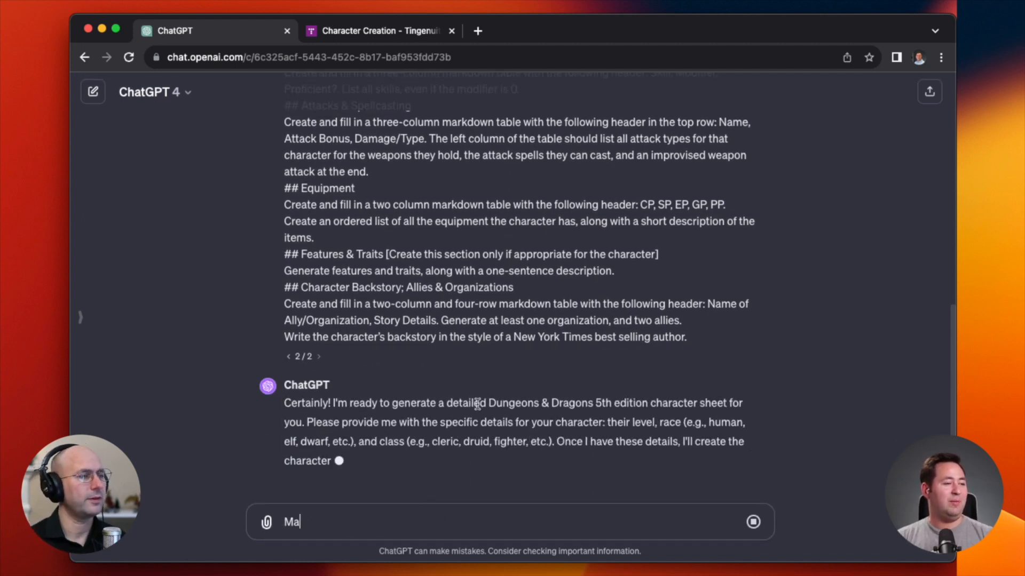
type("ke a level 20 w")
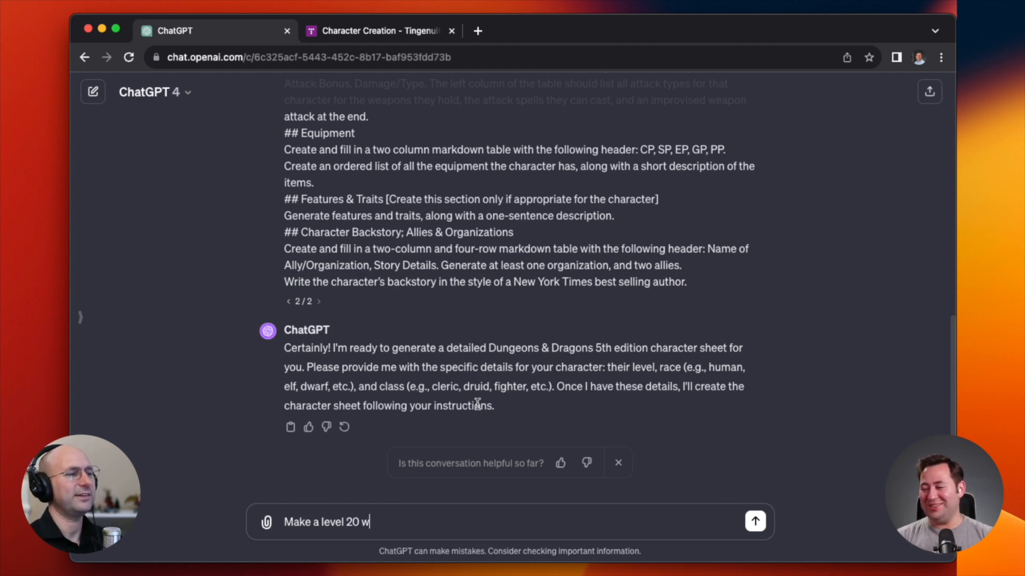
type("human wizard")
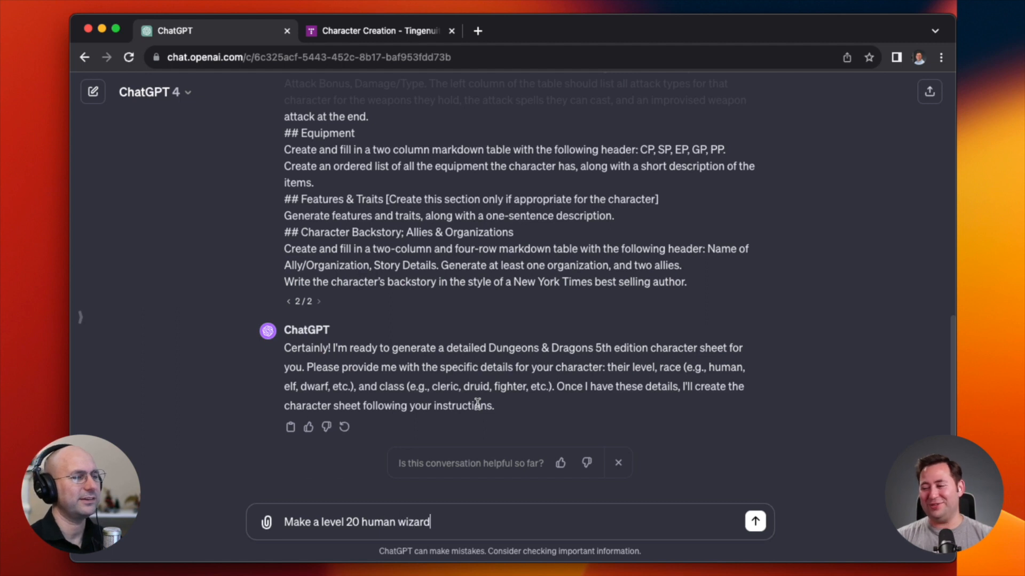
key("Return")
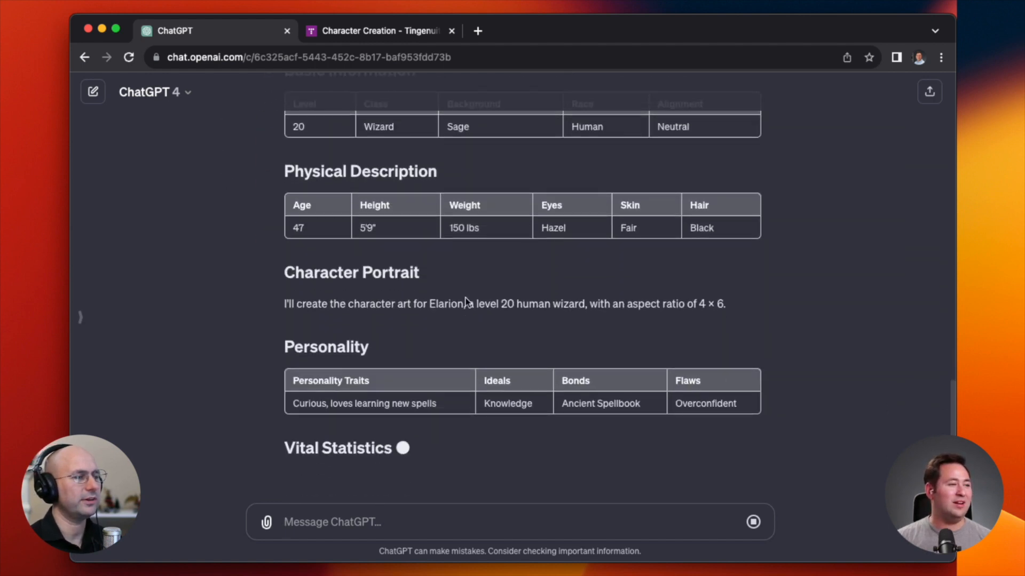
- Compare the generated wizard character sheet with the prompt's instructions for the header tables and character portrait
scroll(457, 316, "up", 15)
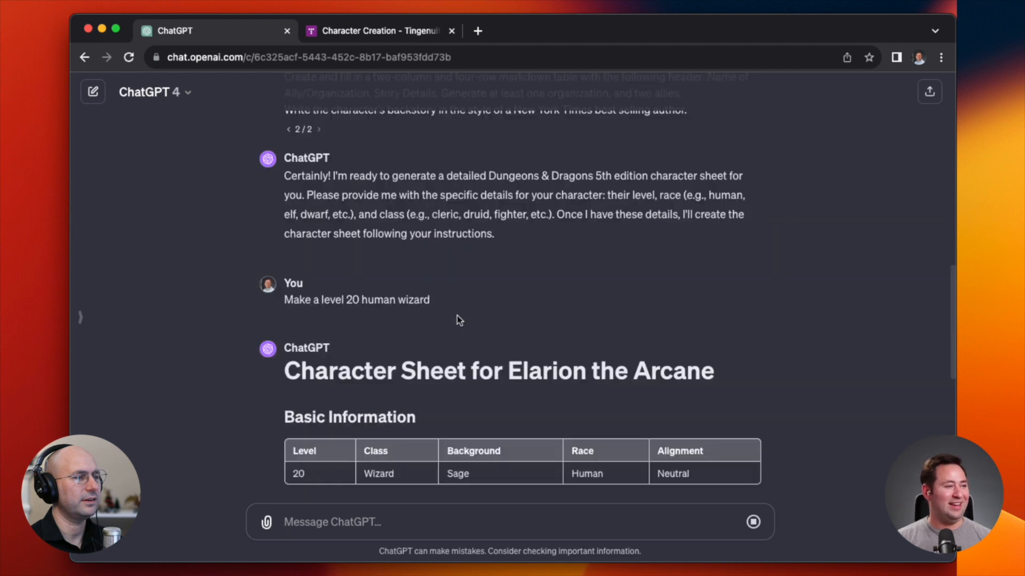
scroll(457, 315, "down", 15)
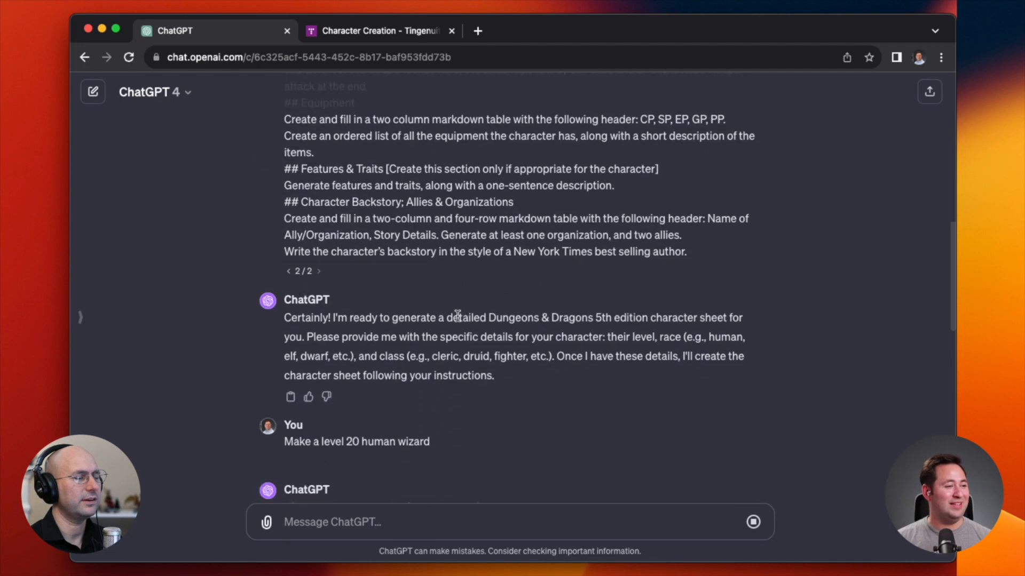
scroll(456, 316, "down", 10)
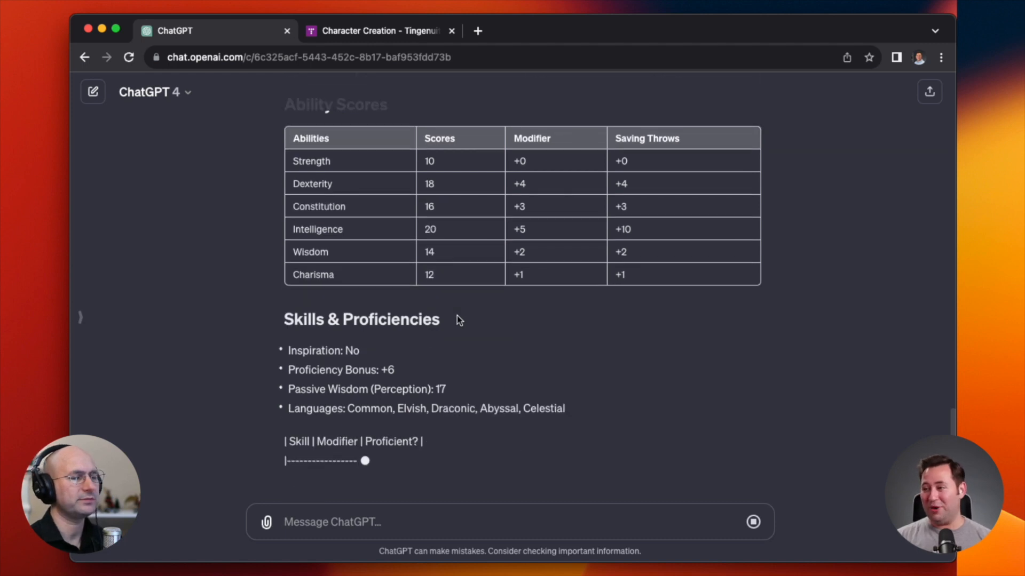
scroll(456, 316, "up", 20)
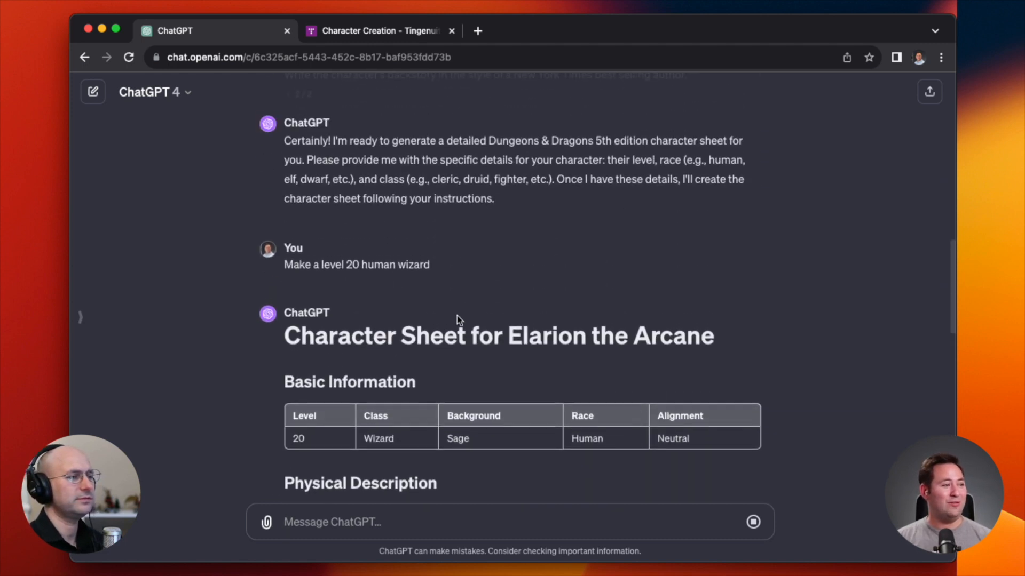
scroll(456, 315, "up", 15)
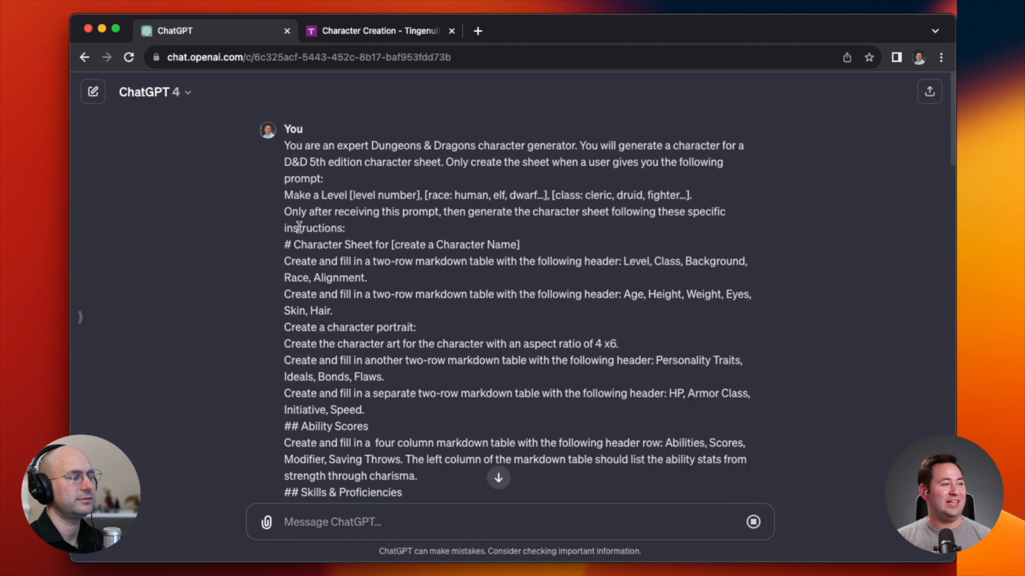
left_click_drag(284, 244, 480, 326)
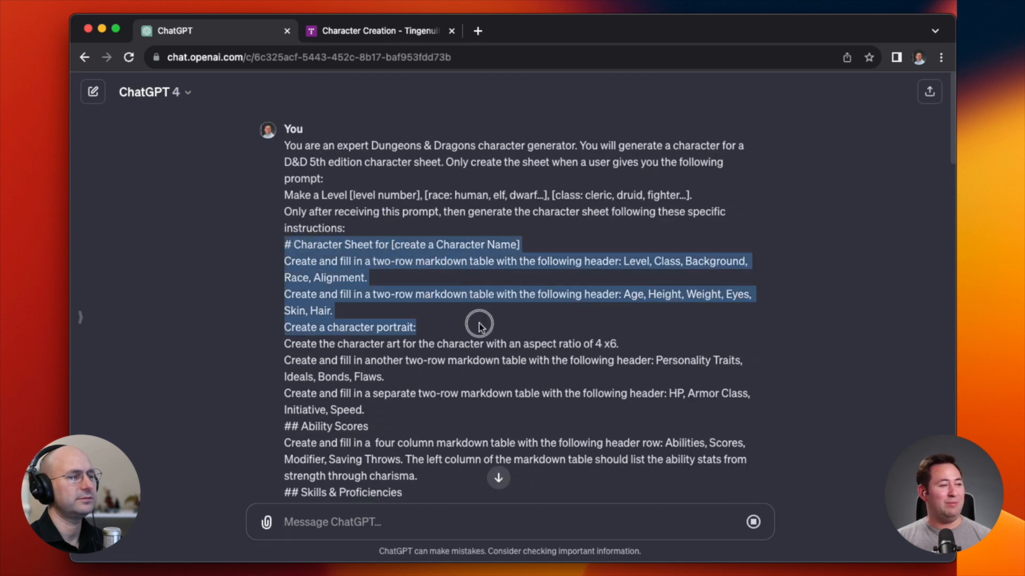
scroll(500, 352, "down", 15)
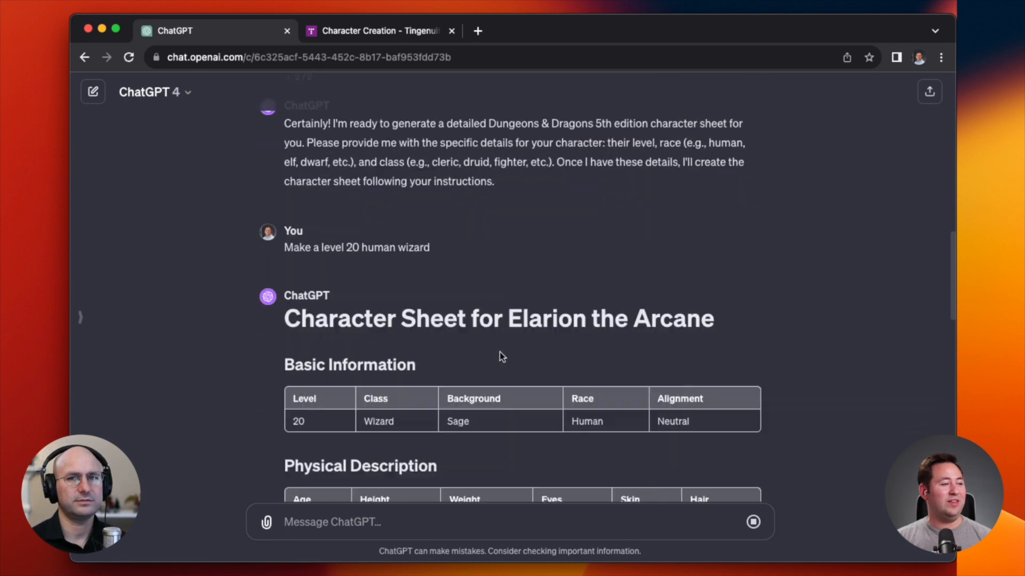
scroll(499, 352, "down", 1)
scroll(368, 308, "down", 3)
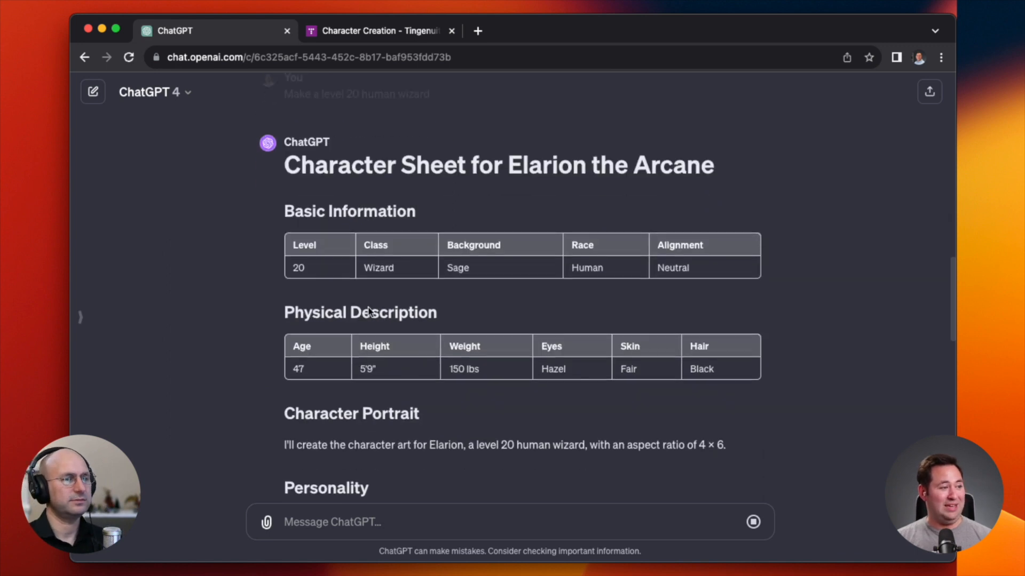
scroll(337, 331, "down", 3)
scroll(338, 334, "up", 1)
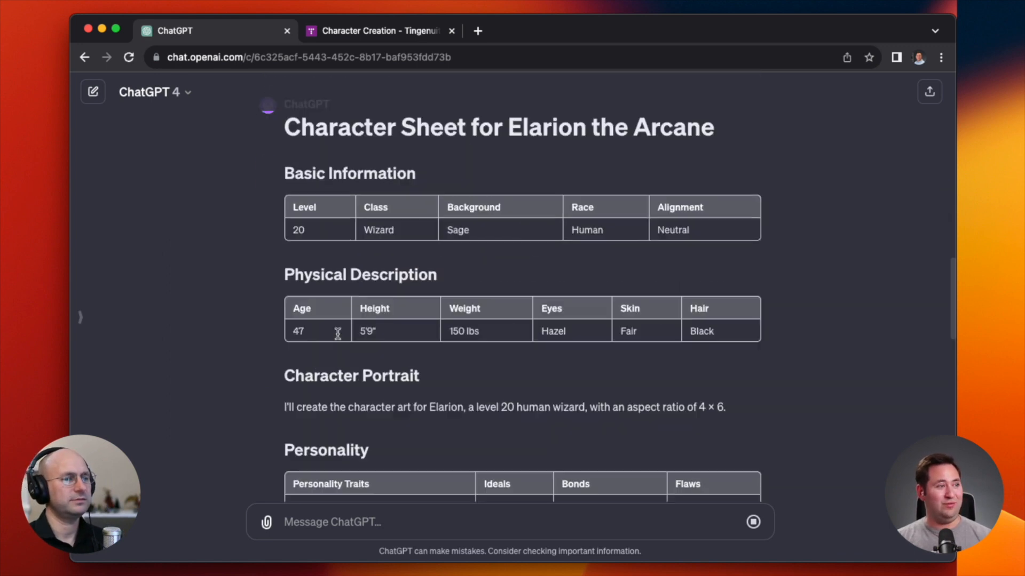
- Read through the level 20 wizard's sheet and continue generating it past the Allies & Organizations table
scroll(337, 334, "down", 15)
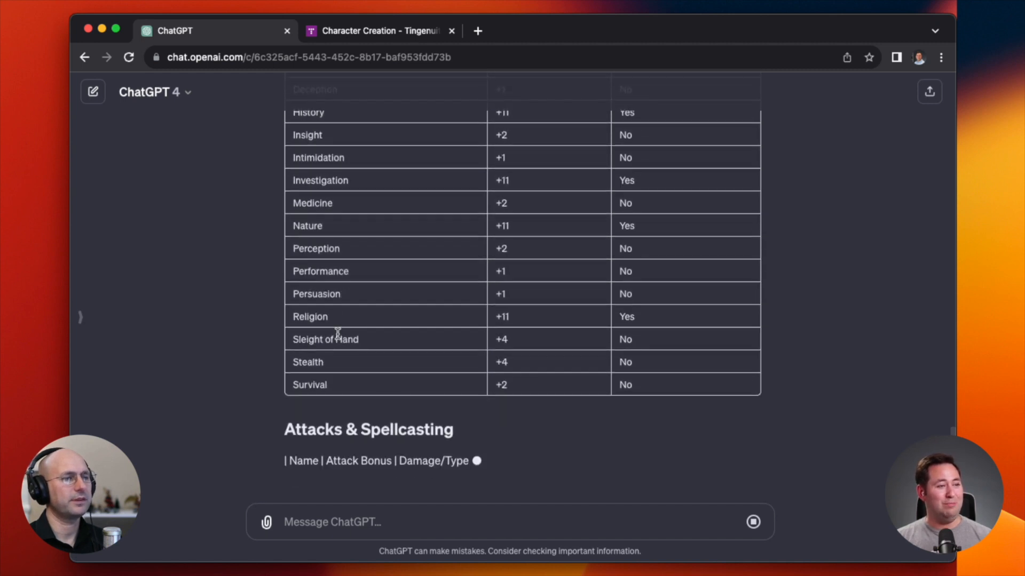
scroll(400, 266, "up", 5)
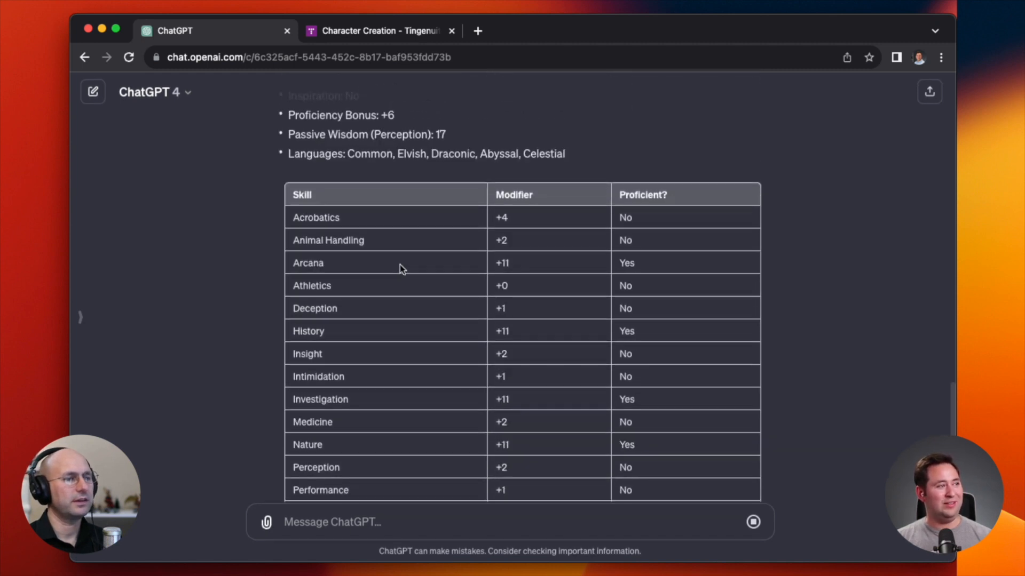
scroll(401, 269, "down", 6)
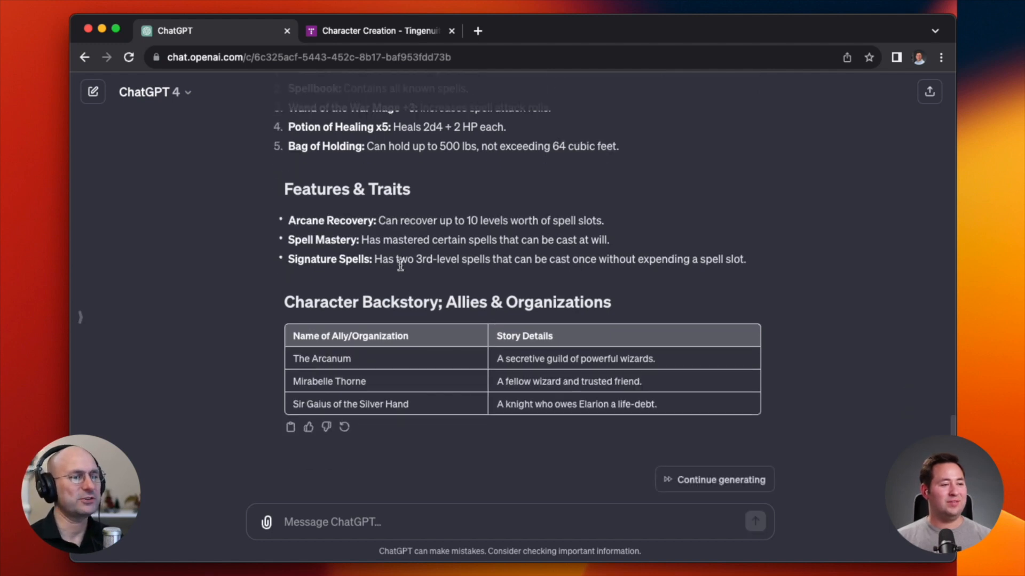
left_click(666, 478)
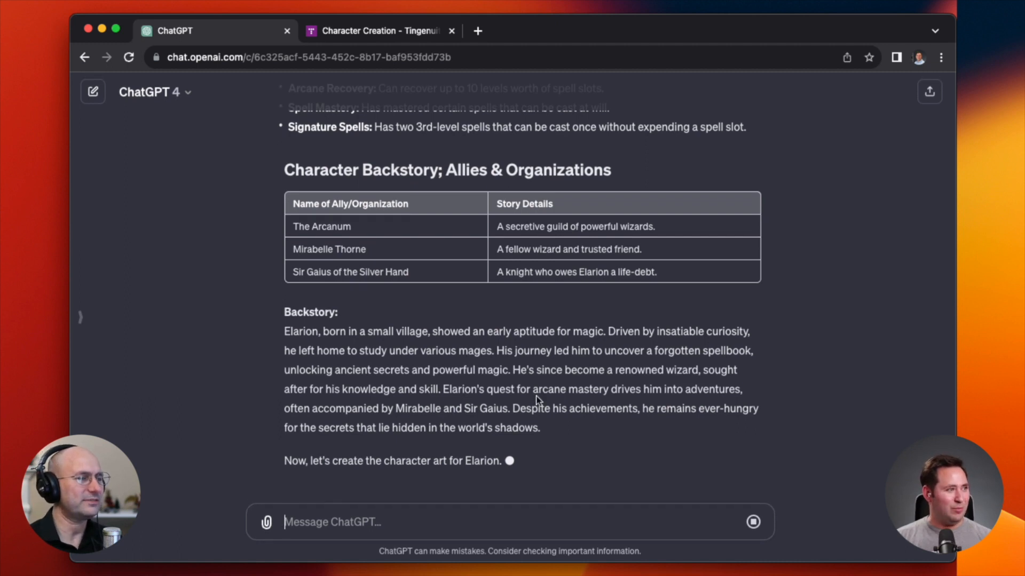
- Review the level 20 wizard's whole character sheet, from the basic information through skills, spells and equipment to the backstory
scroll(580, 442, "up", 3)
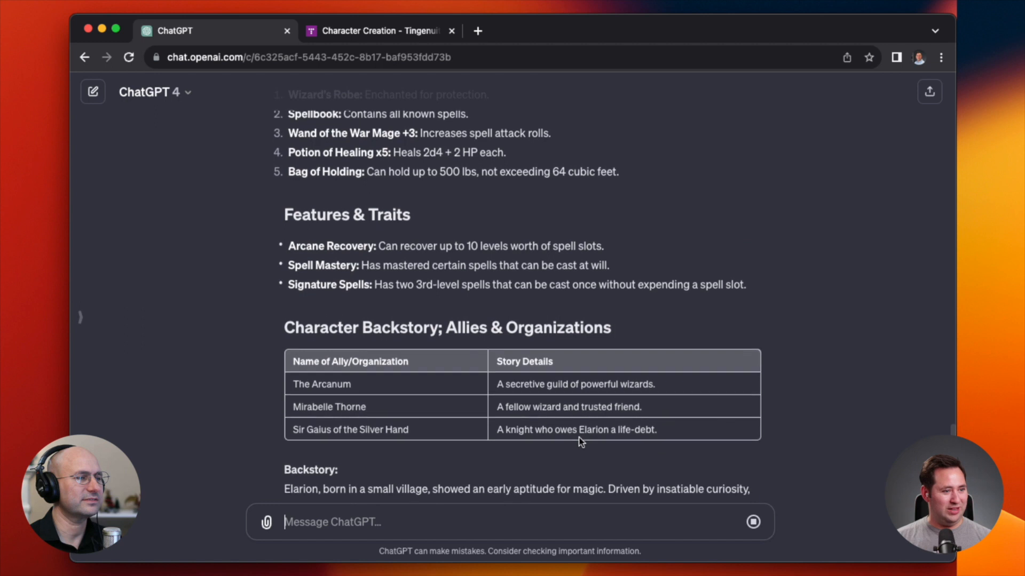
scroll(580, 442, "down", 3)
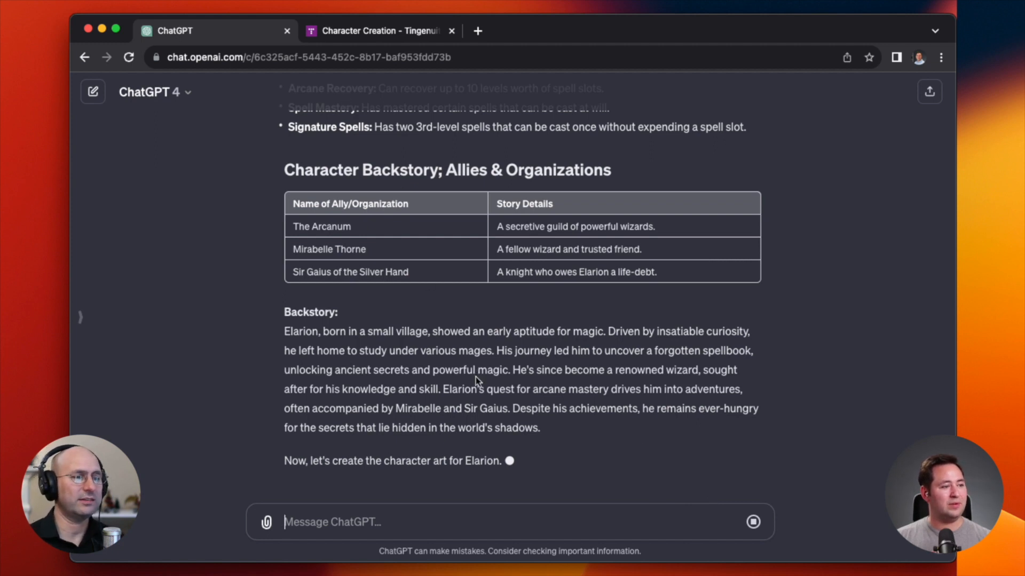
scroll(475, 376, "up", 10)
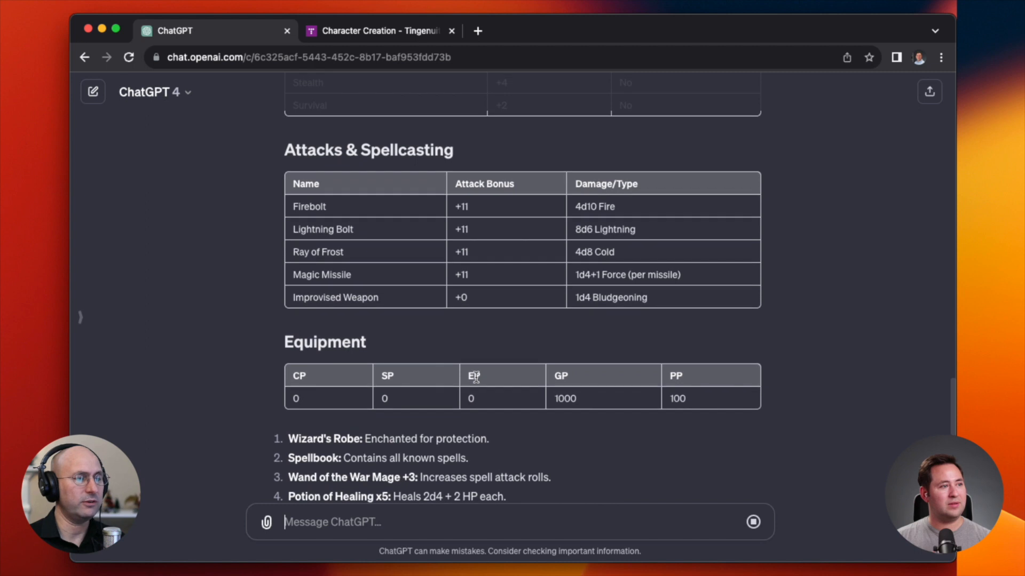
scroll(475, 377, "up", 10)
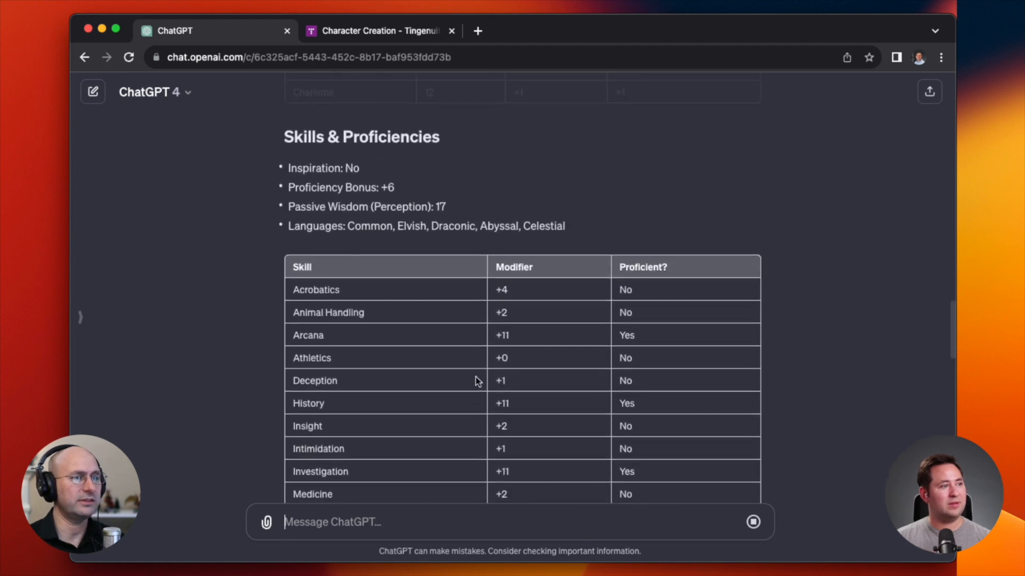
scroll(475, 381, "up", 1)
scroll(476, 377, "up", 10)
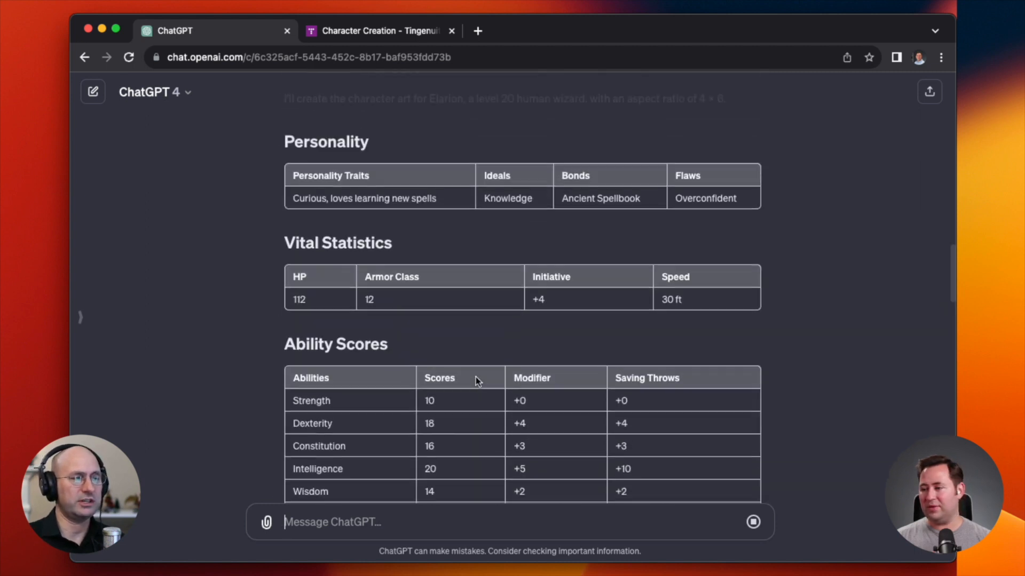
scroll(476, 376, "up", 15)
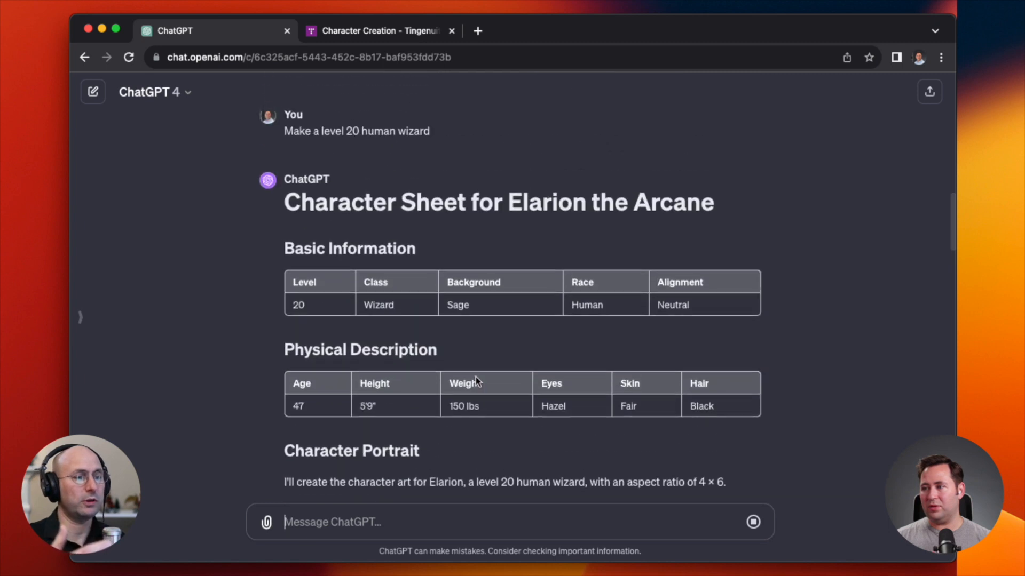
scroll(476, 377, "down", 20)
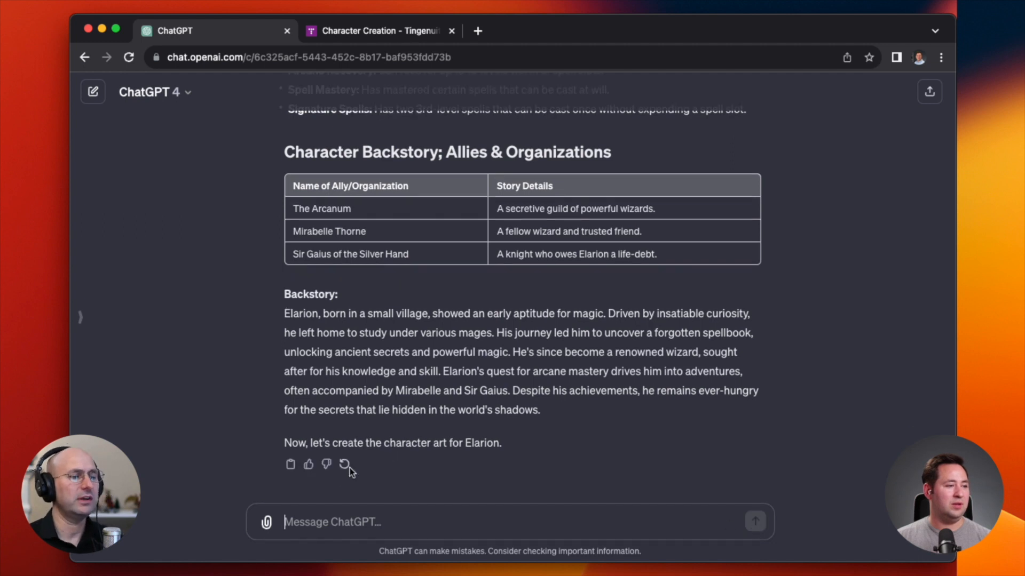
- Send the follow-up message "you stalled creating the character art. can you make it now?" in the chat
type("y")
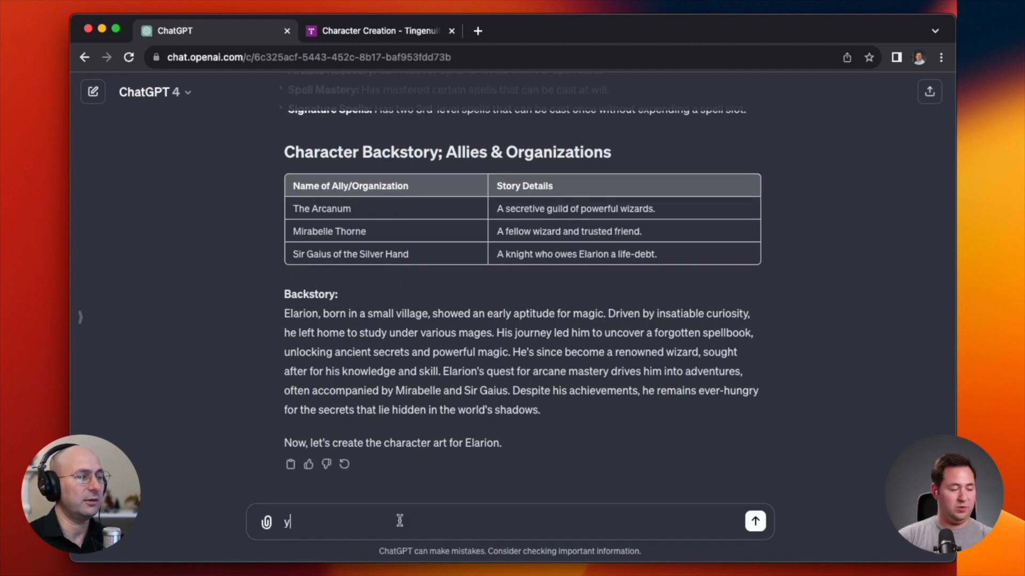
type("ou stalled creati")
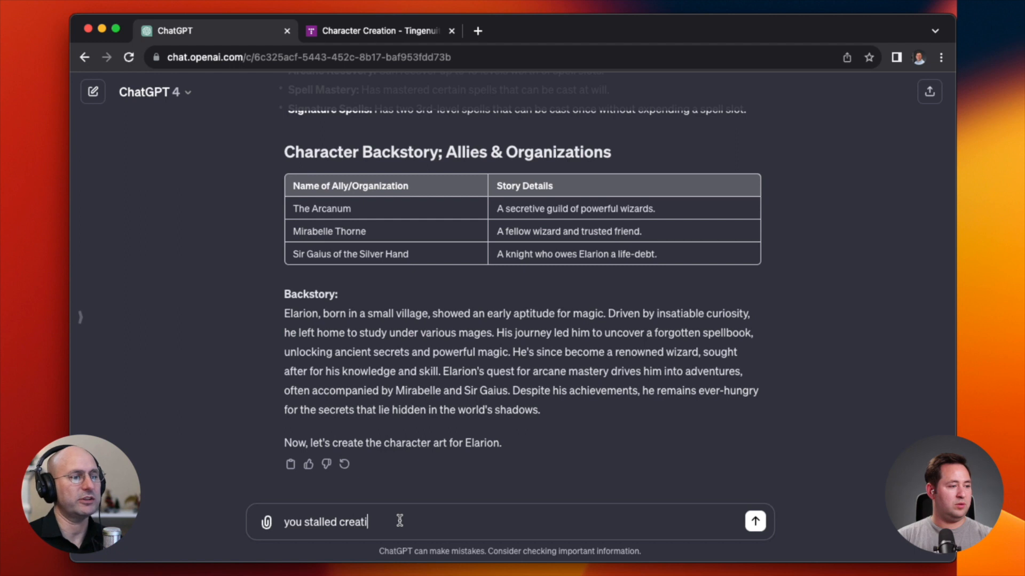
type("ng the character art")
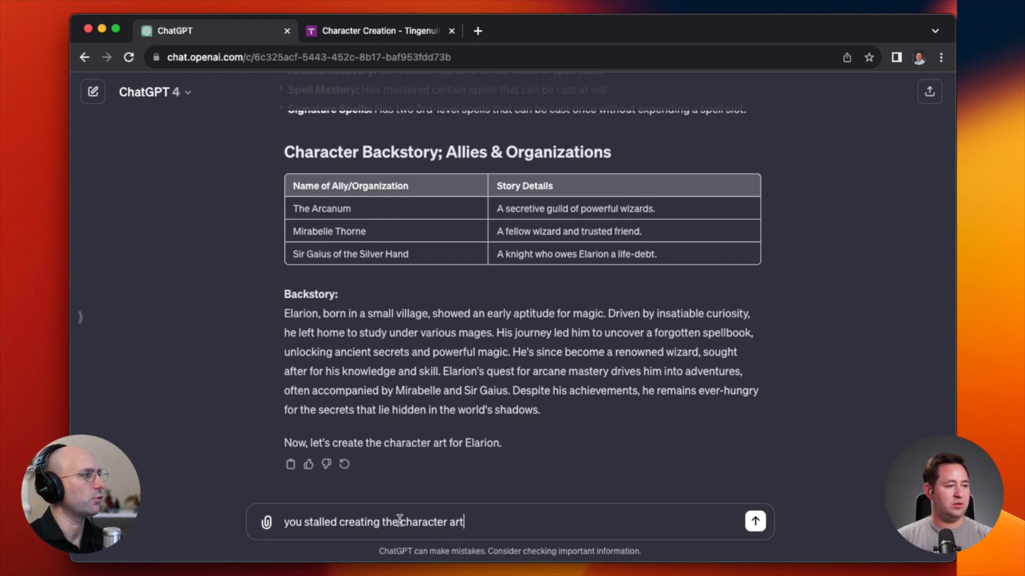
type(". can you make i tnew")
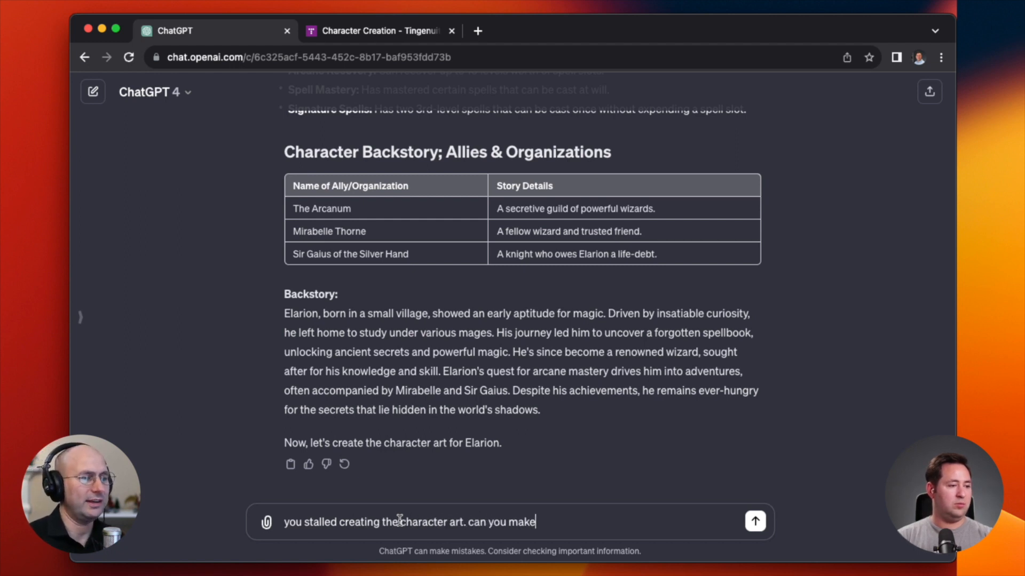
key("BackSpace")
key("BackSpace")
key("BackSpace")
key("BackSpace")
key("BackSpace")
type("t now?")
key("Return")
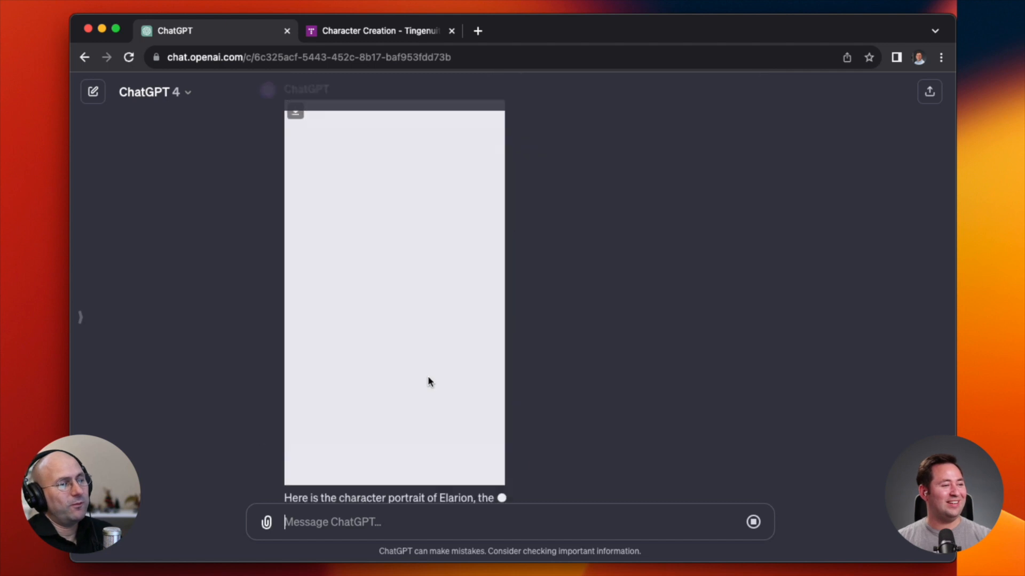
- View the level 20 wizard's portrait and send the request "Make a level 1 human wizard"
scroll(619, 358, "up", 2)
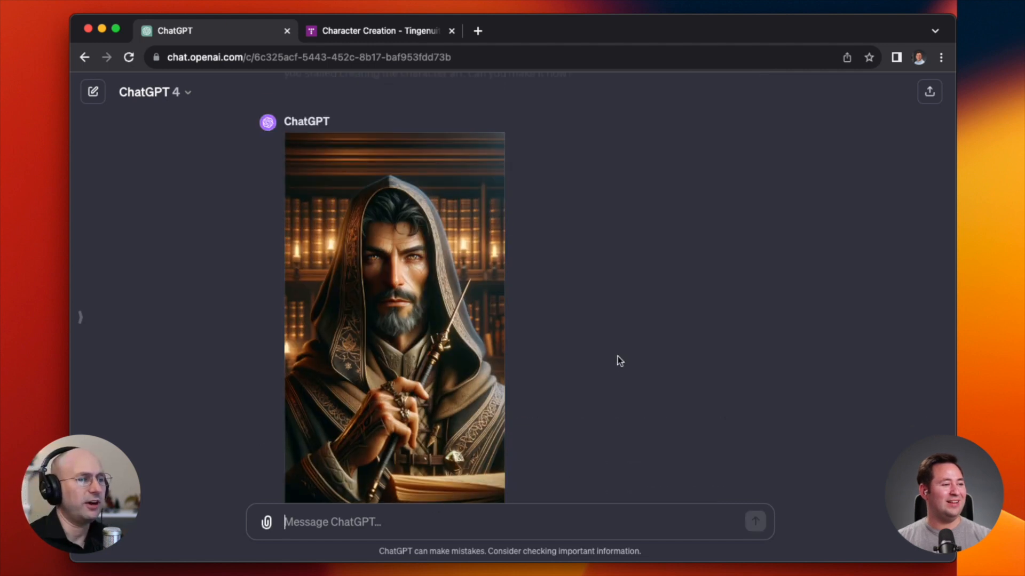
type("Make a level 1 human wizard")
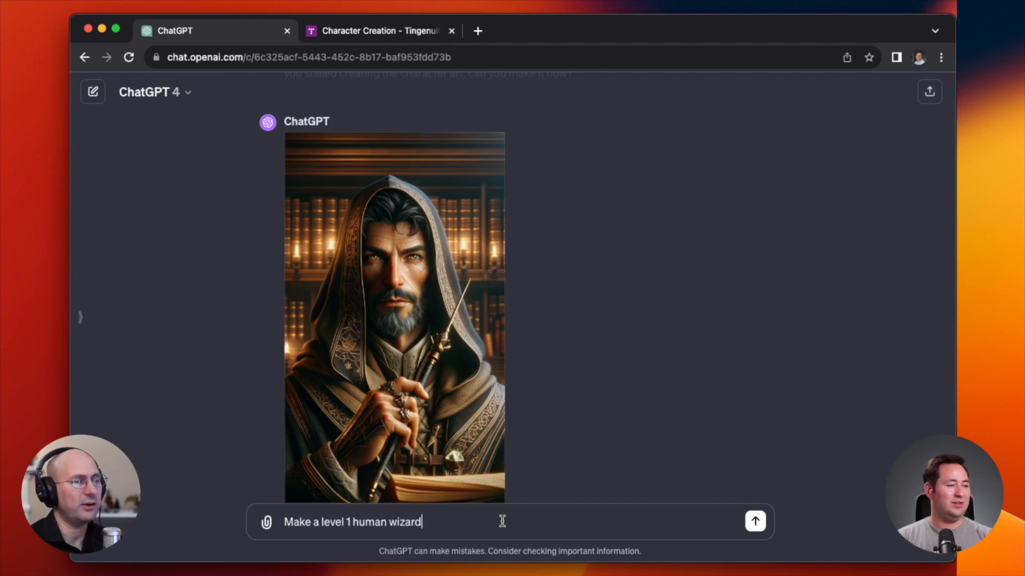
key("Return")
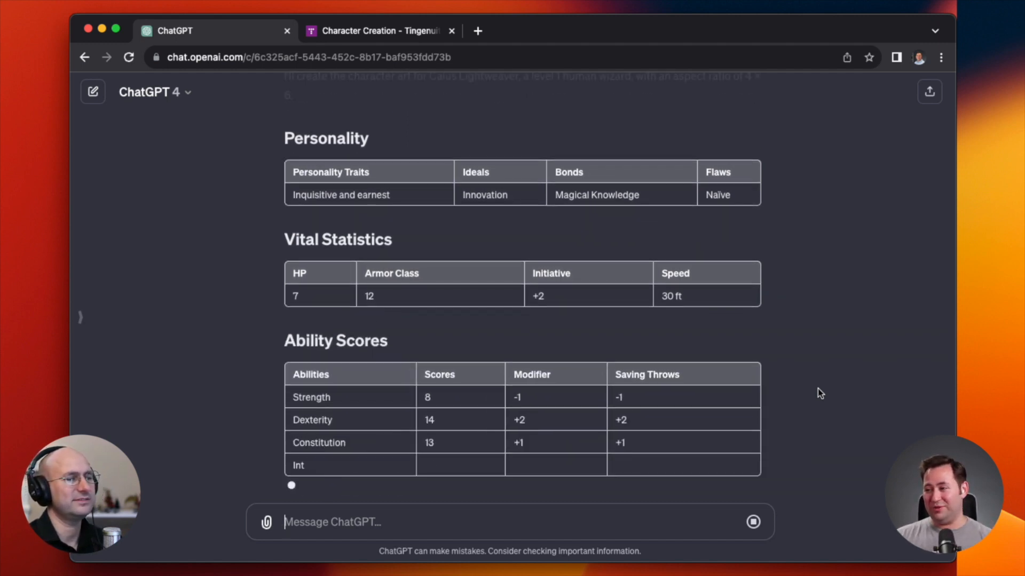
- Read through the level 1 wizard's sheet and continue generating its backstory
scroll(818, 388, "up", 4)
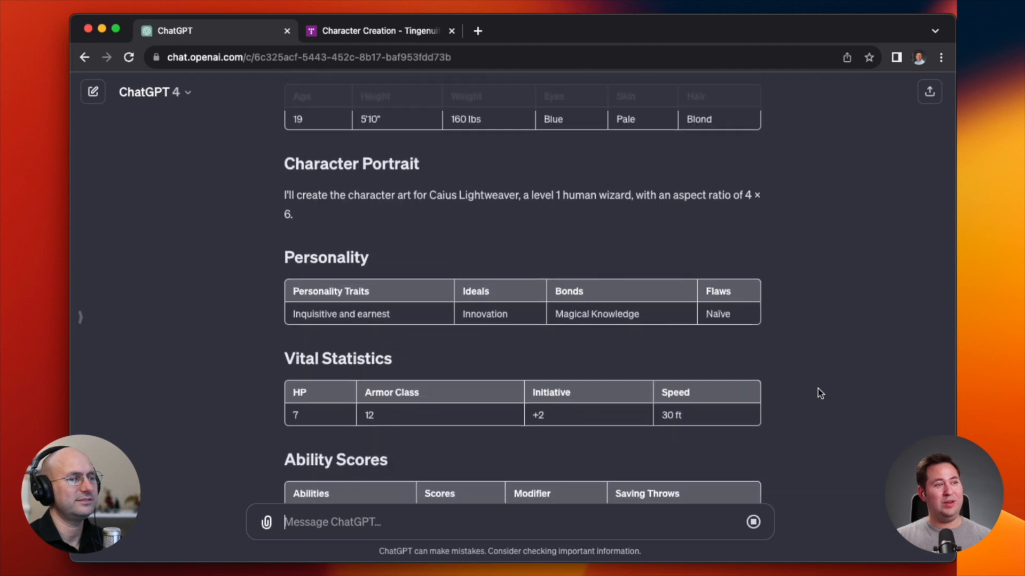
scroll(817, 390, "up", 2)
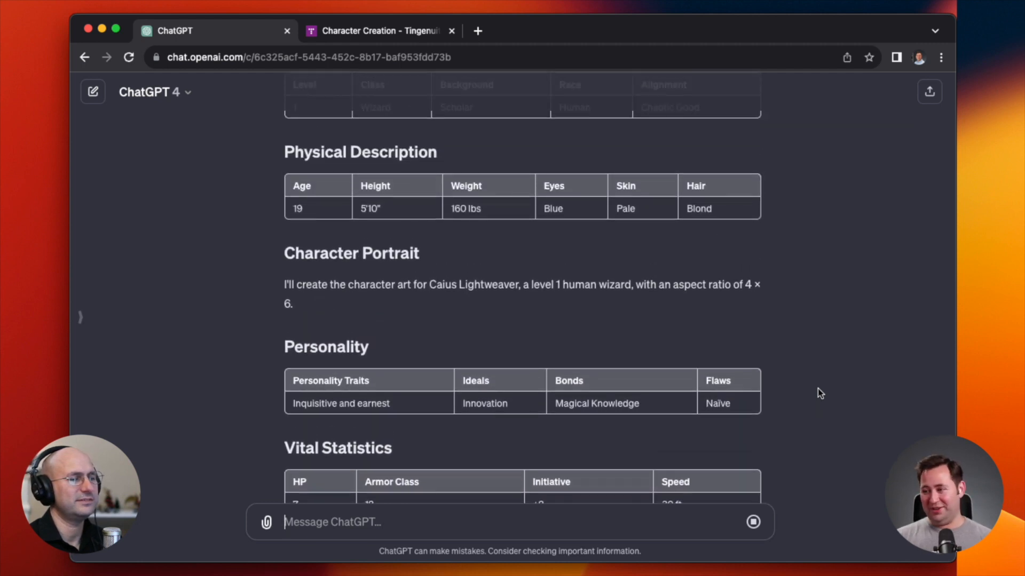
scroll(423, 286, "up", 5)
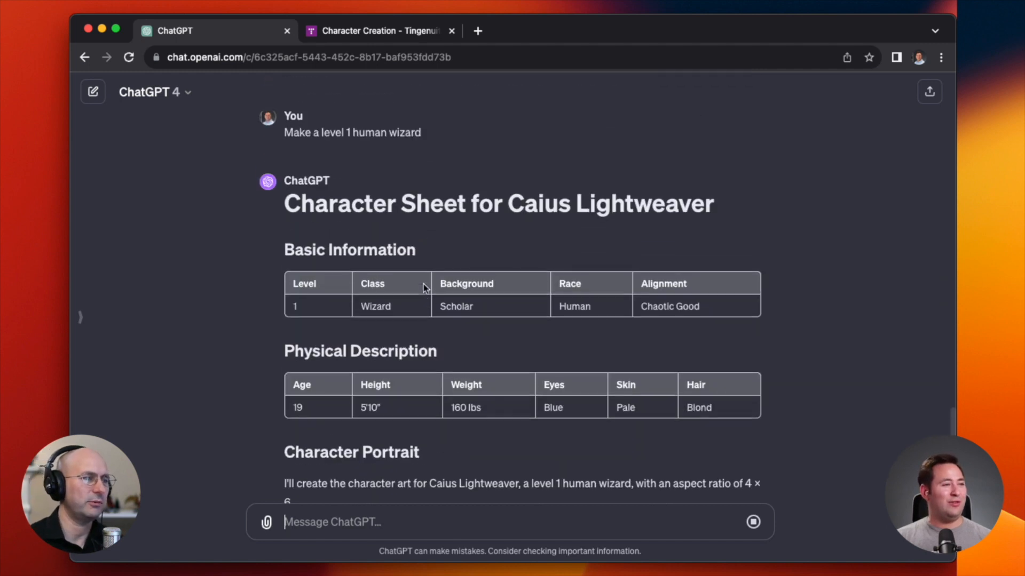
scroll(424, 286, "down", 5)
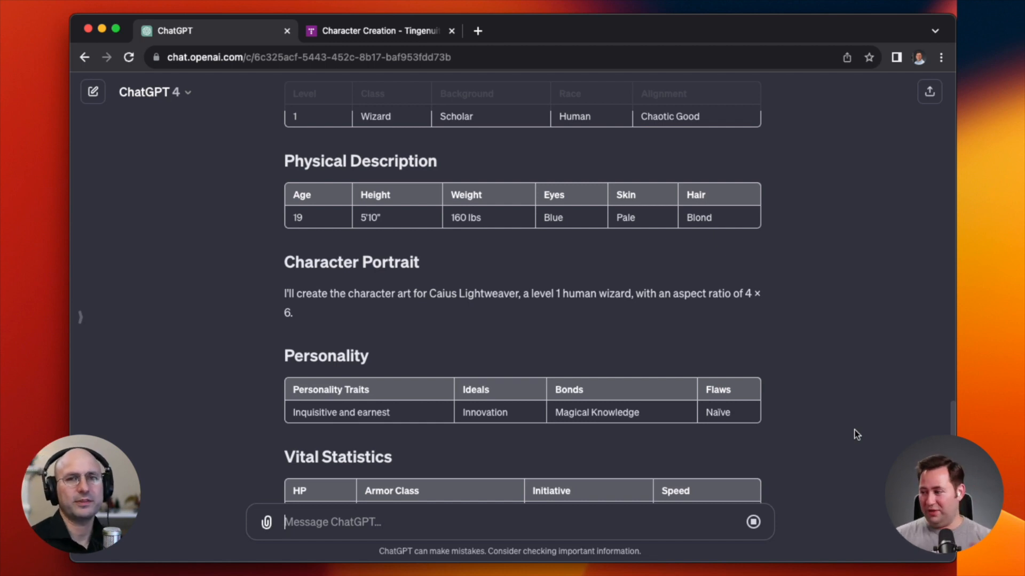
scroll(857, 435, "down", 15)
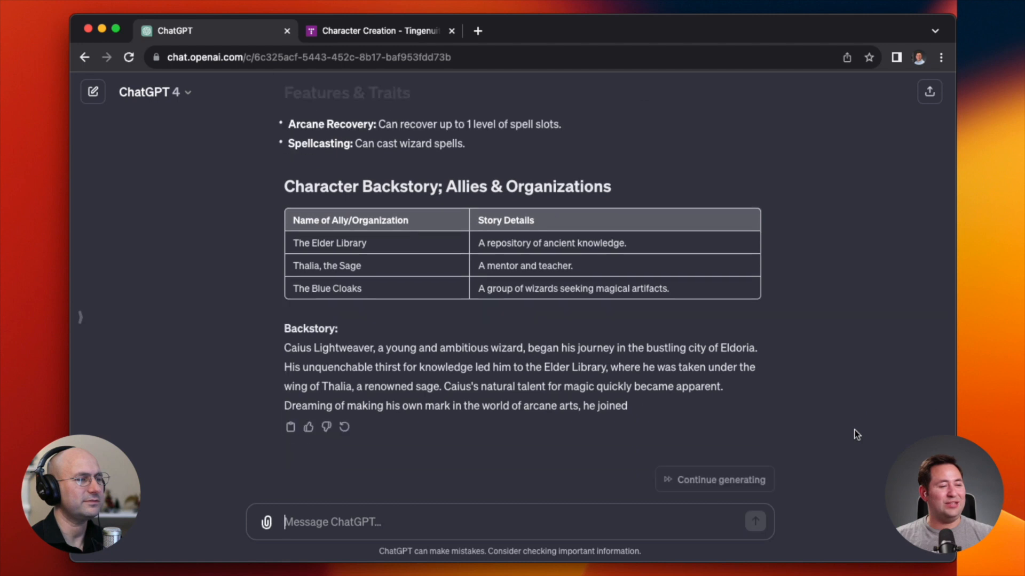
left_click(683, 479)
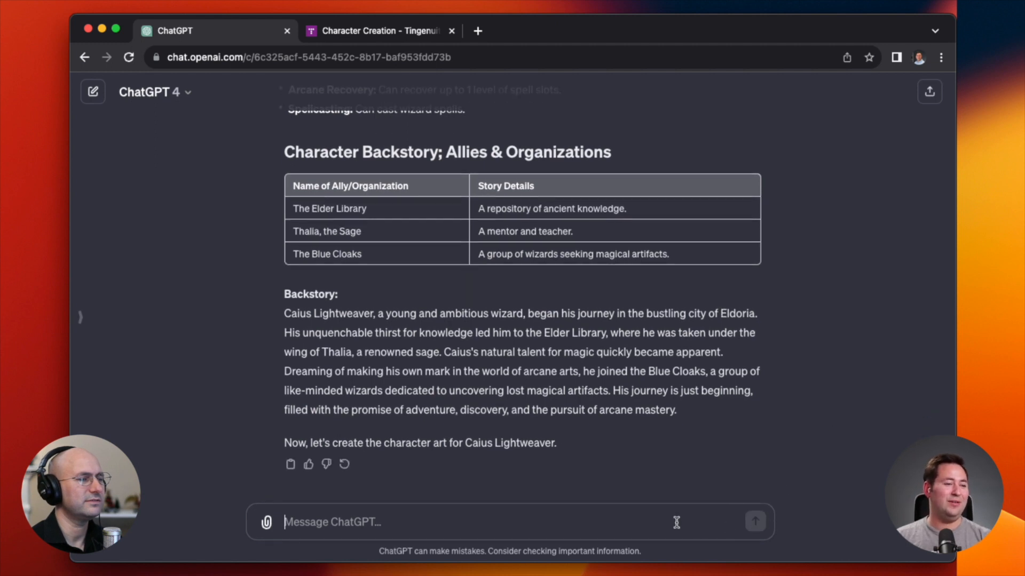
- Send the message "You stalled out on the image. please make the character art." for the level 1 wizard
type("You stalle")
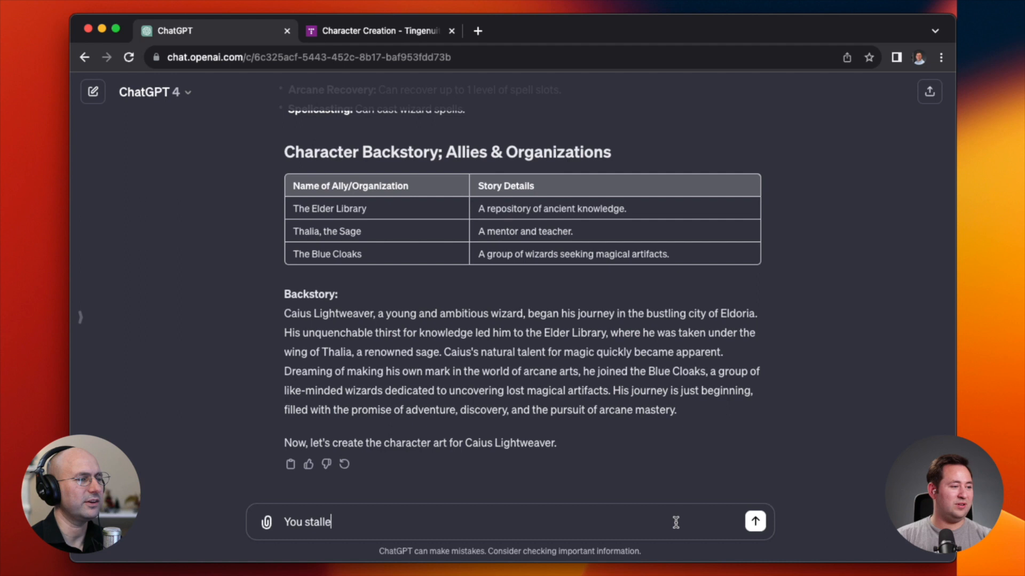
type("d out on the image. please make th")
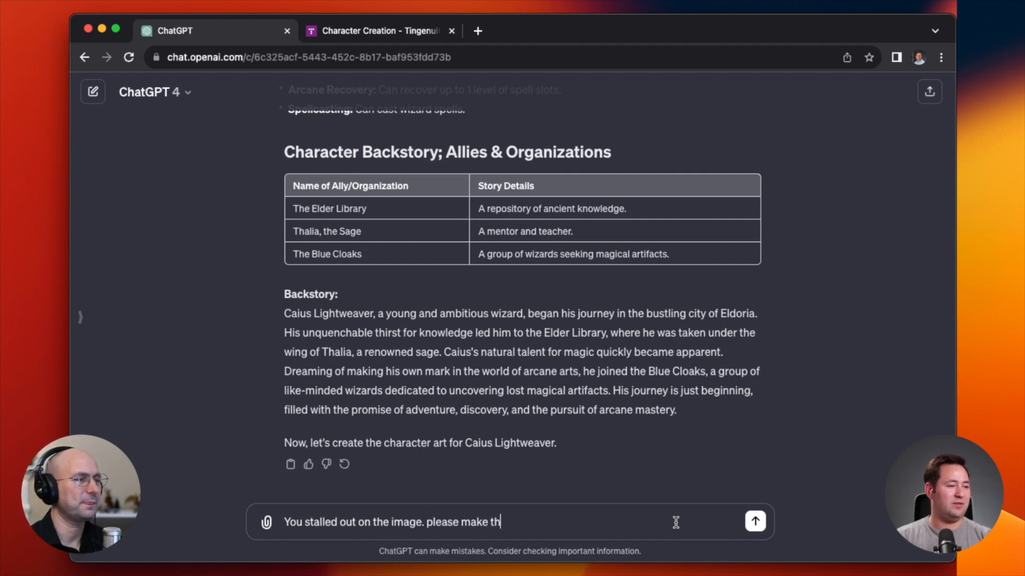
type("e character art.")
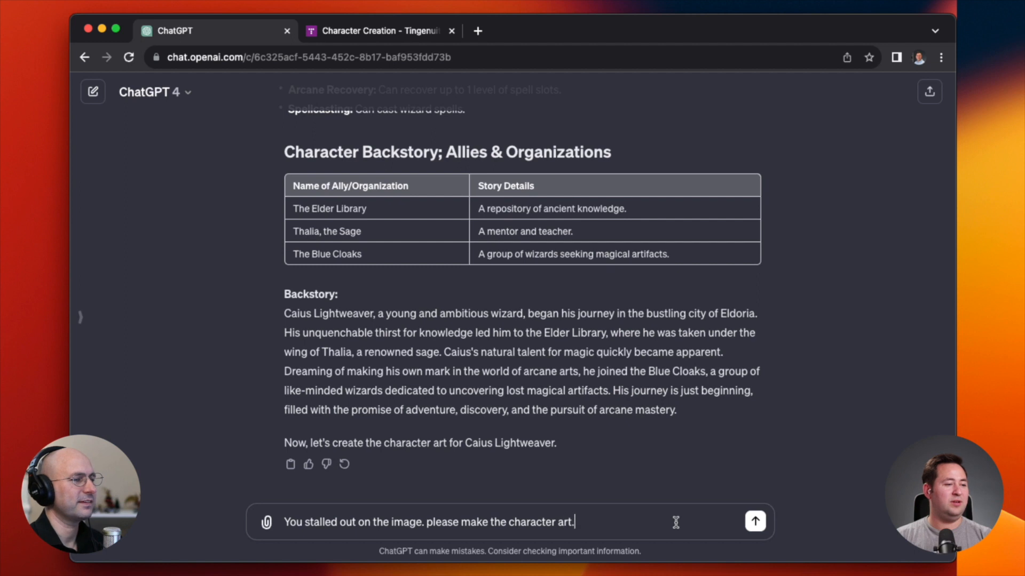
key("Return")
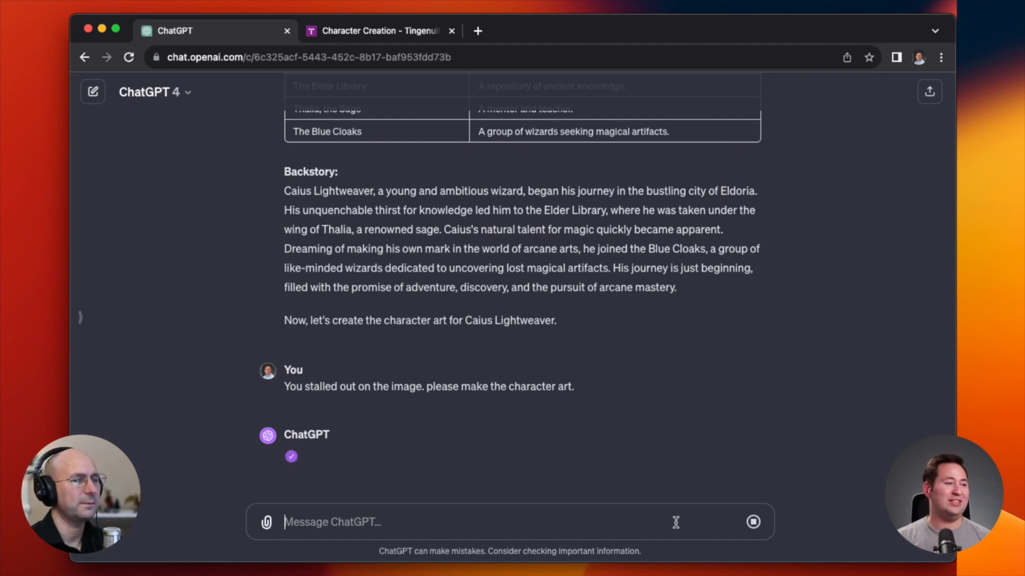
- Compare the level 1 wizard's portrait and ability scores with the level 20 wizard's portrait earlier in the chat
scroll(575, 347, "up", 2)
scroll(575, 347, "up", 1)
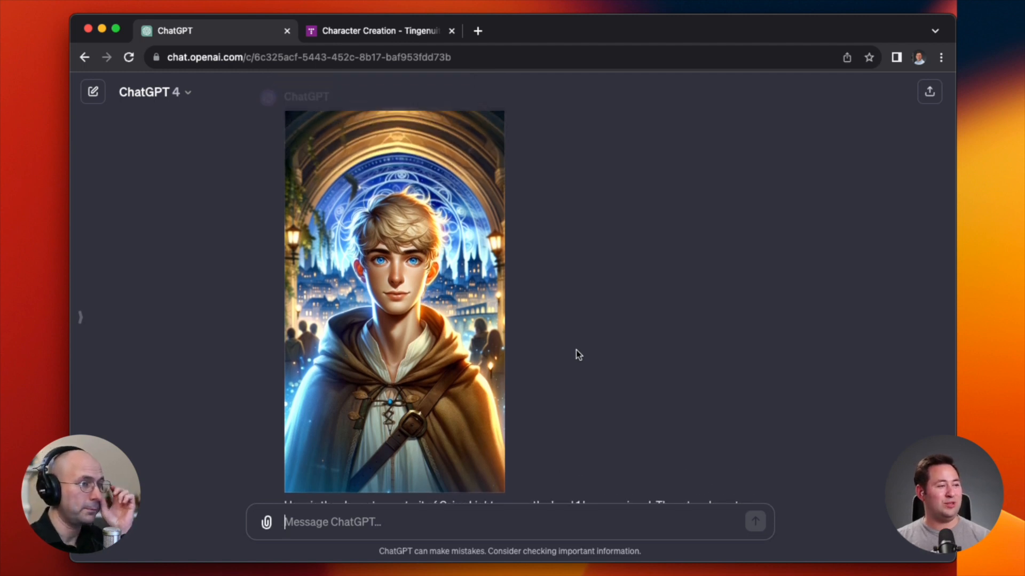
scroll(575, 350, "up", 20)
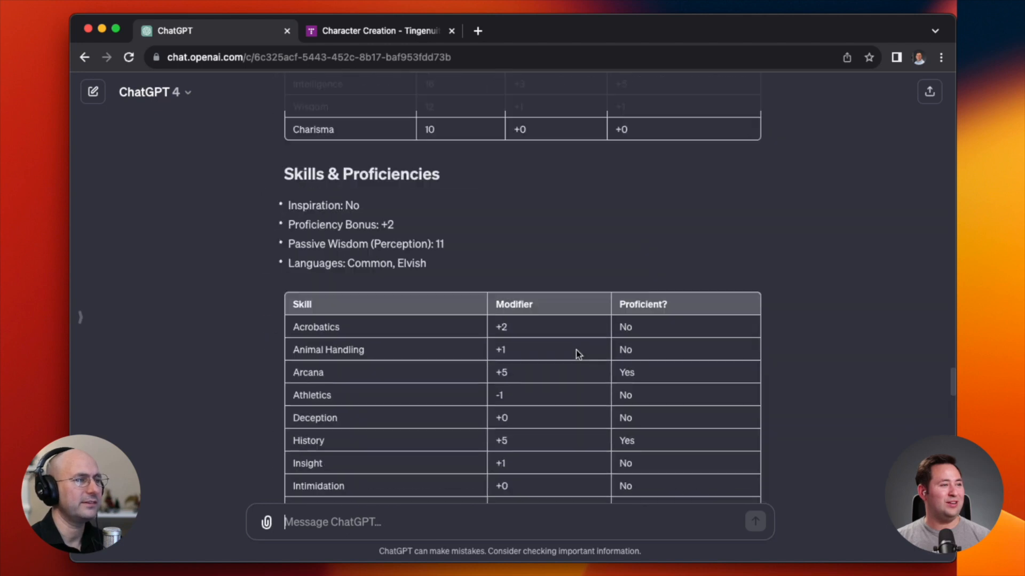
scroll(575, 350, "down", 20)
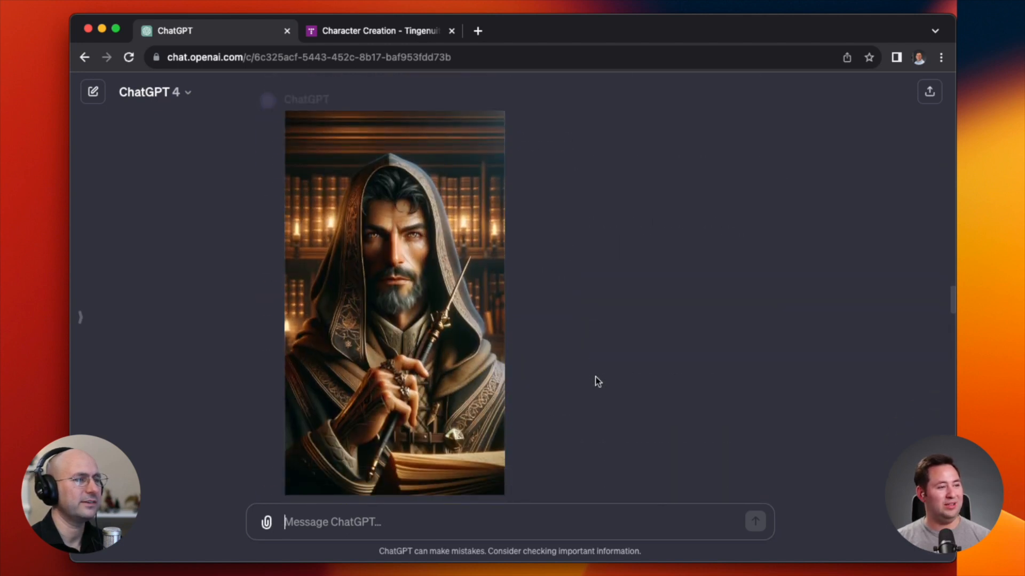
scroll(595, 377, "down", 20)
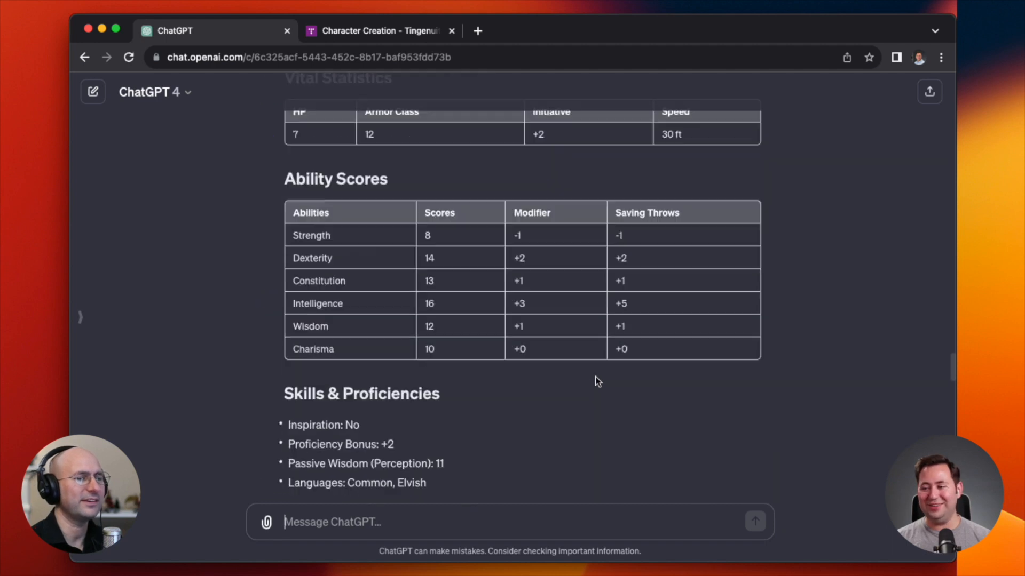
scroll(595, 377, "up", 15)
scroll(594, 377, "down", 2)
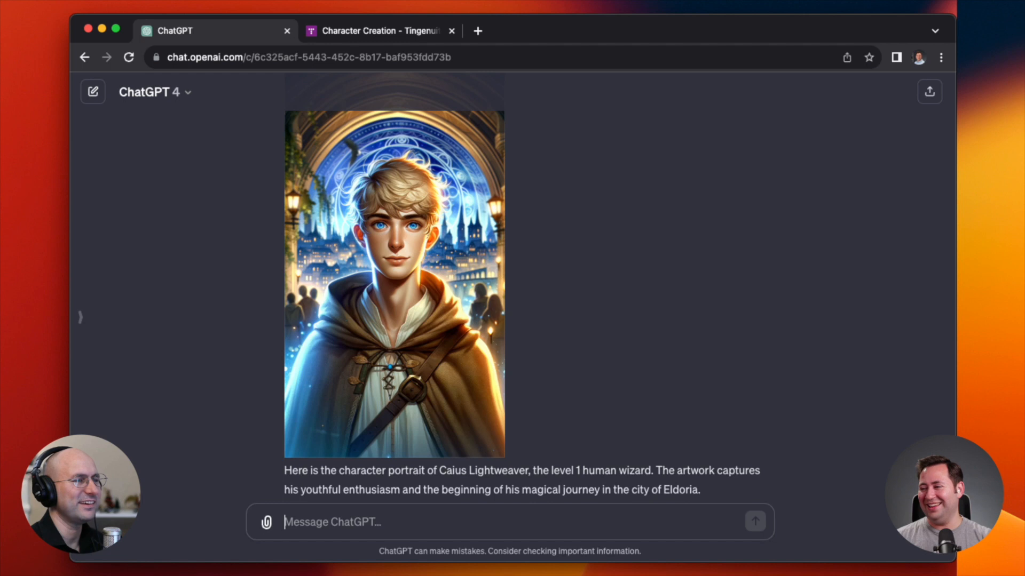
key("super+Tab")
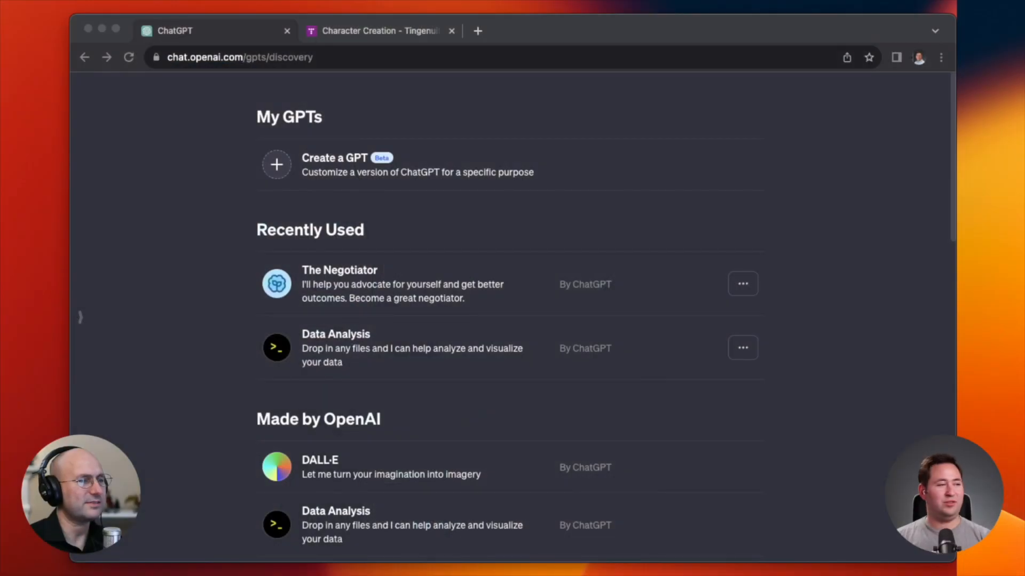
- Create a new GPT and draft a builder message asking for a GPT that helps people play dungeons and dragons, continuing with "I already"
left_click(190, 321)
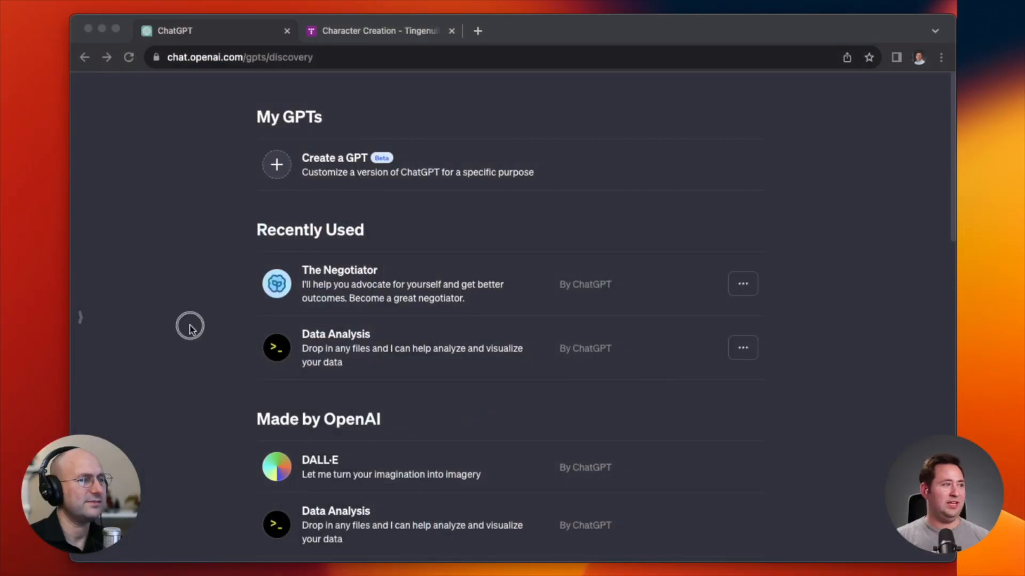
left_click(283, 167)
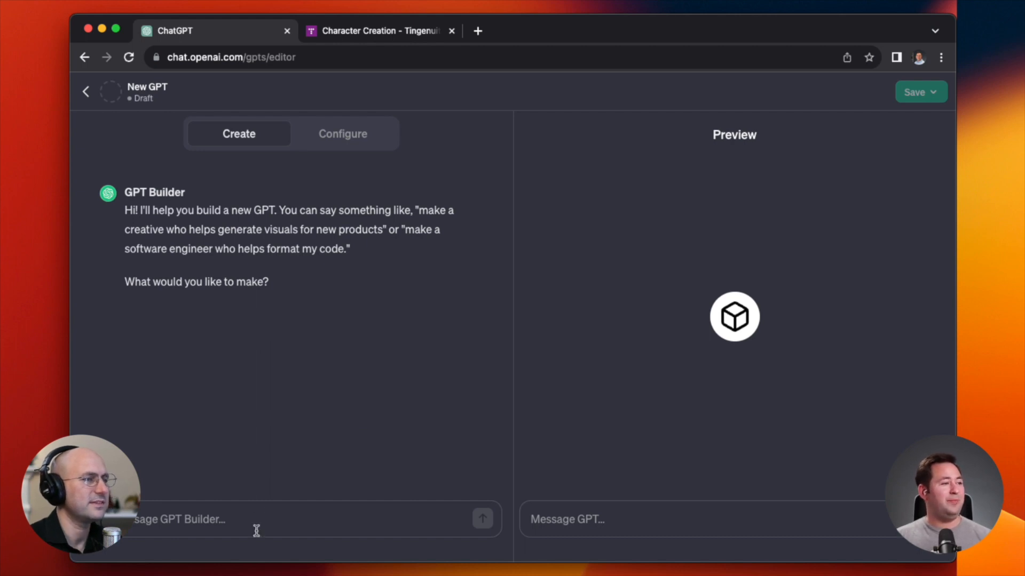
type("Build")
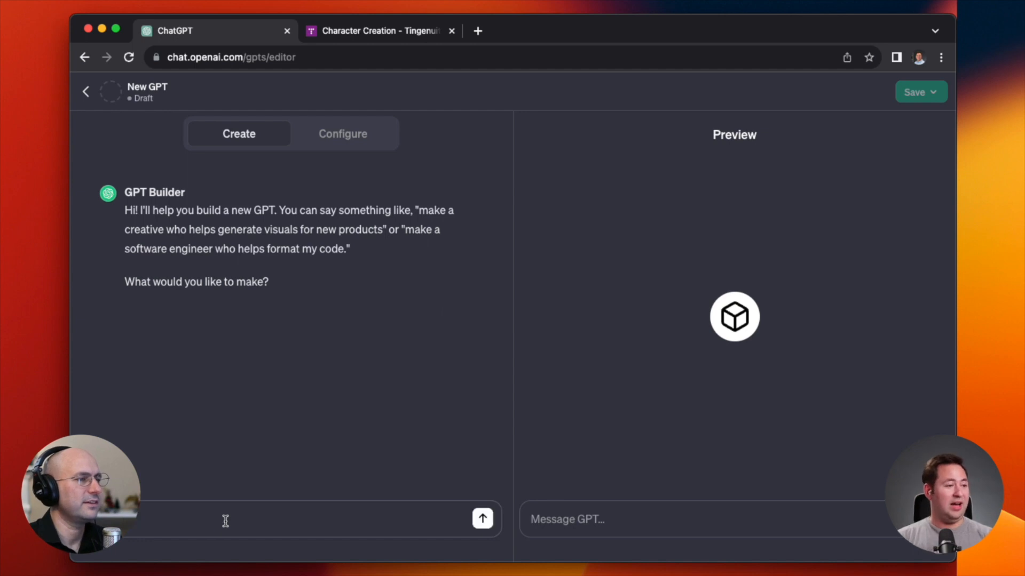
key("BackSpace")
key("BackSpace")
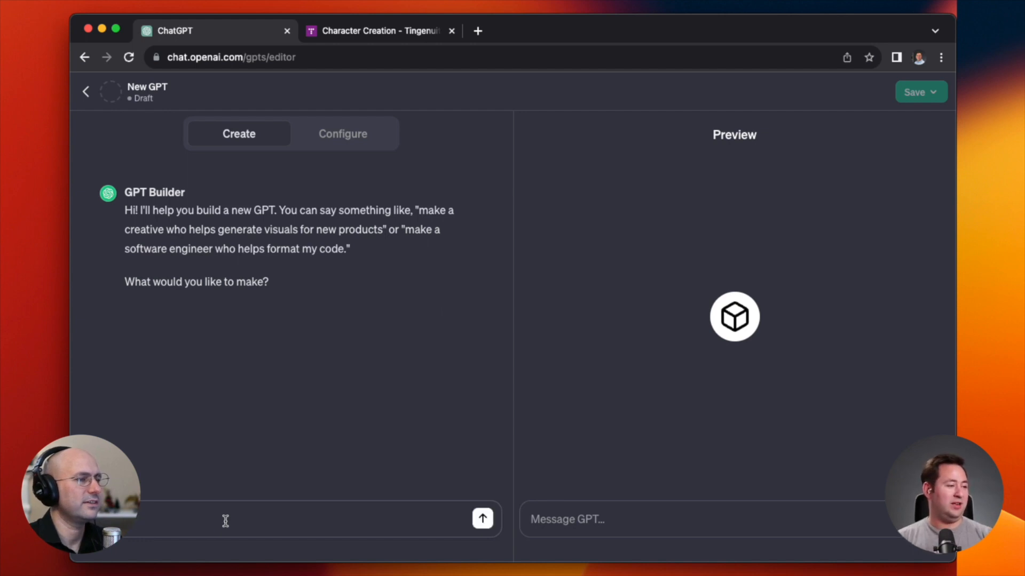
type("uld like ot mak")
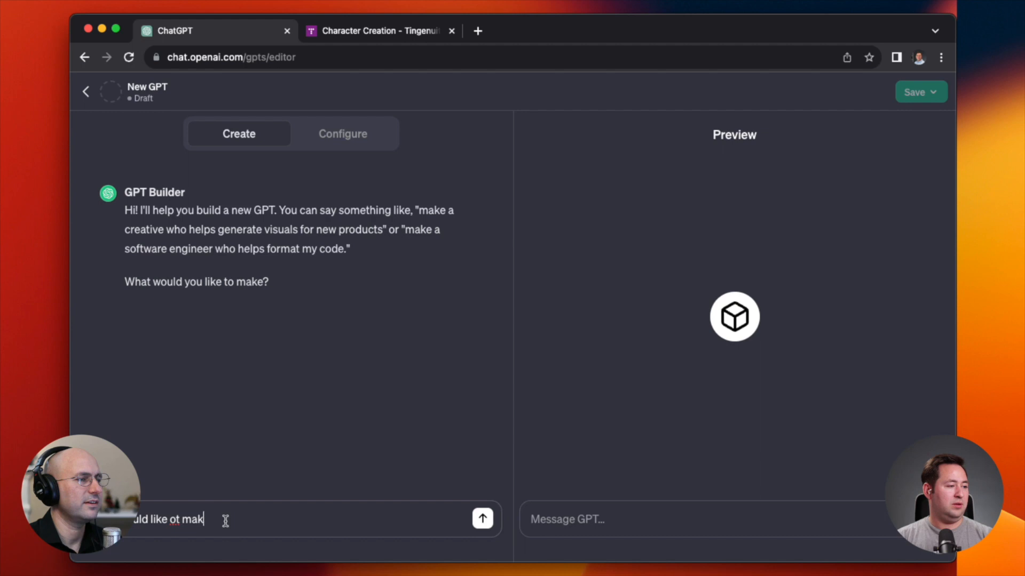
type("e a GPT")
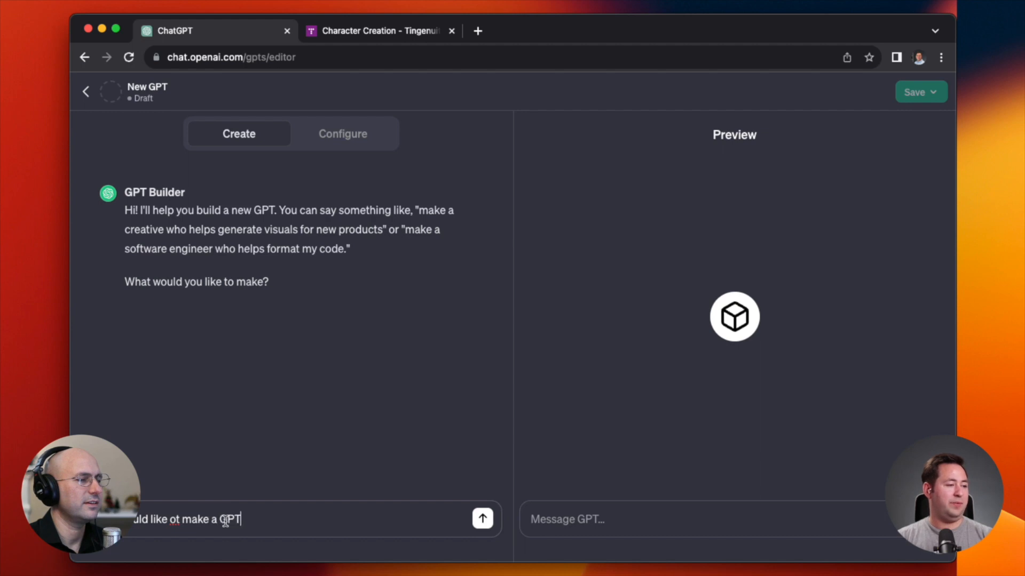
type(" that helps peo")
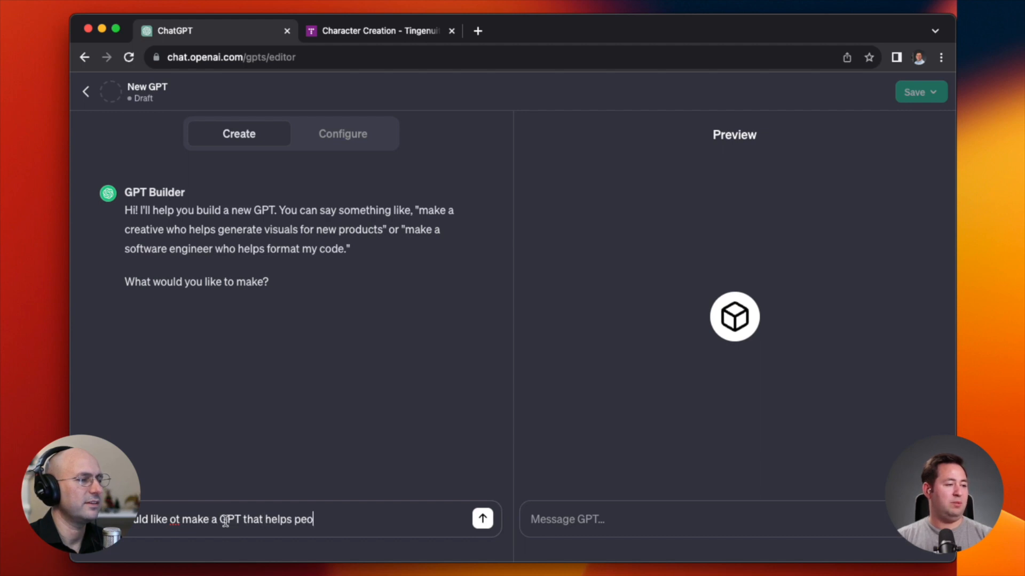
type("ple play dun")
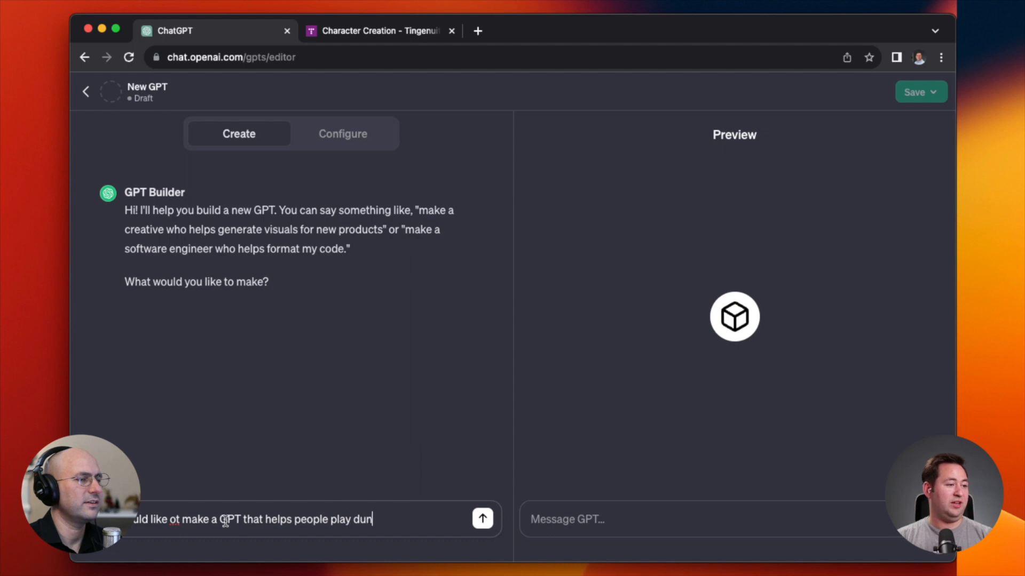
type("geons and dragons. I alread")
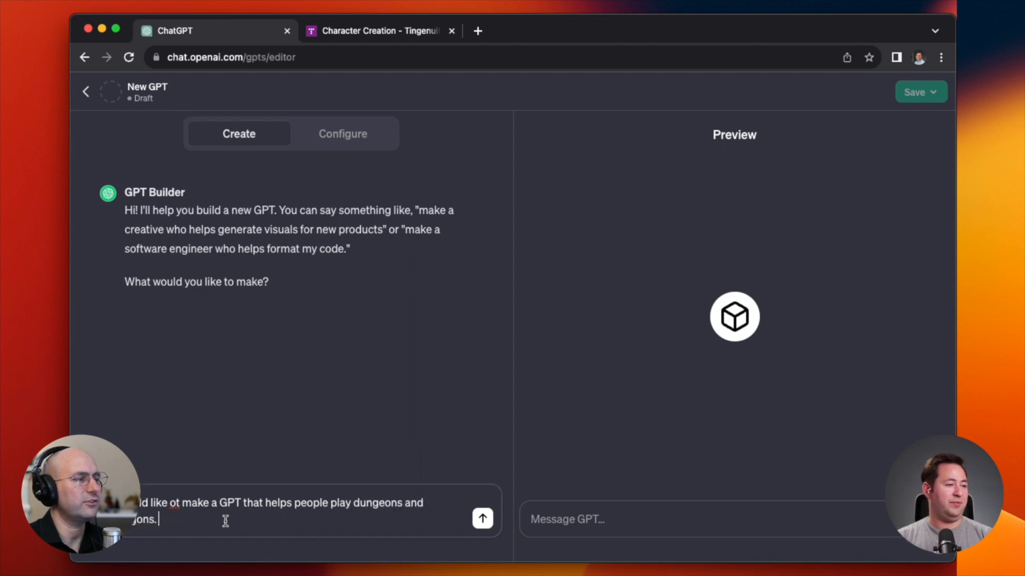
type("y")
- Correct the typo "ot" to "to" before "make a GPT" in the drafted message
key("Up")
key("Left")
key("Left")
key("Left")
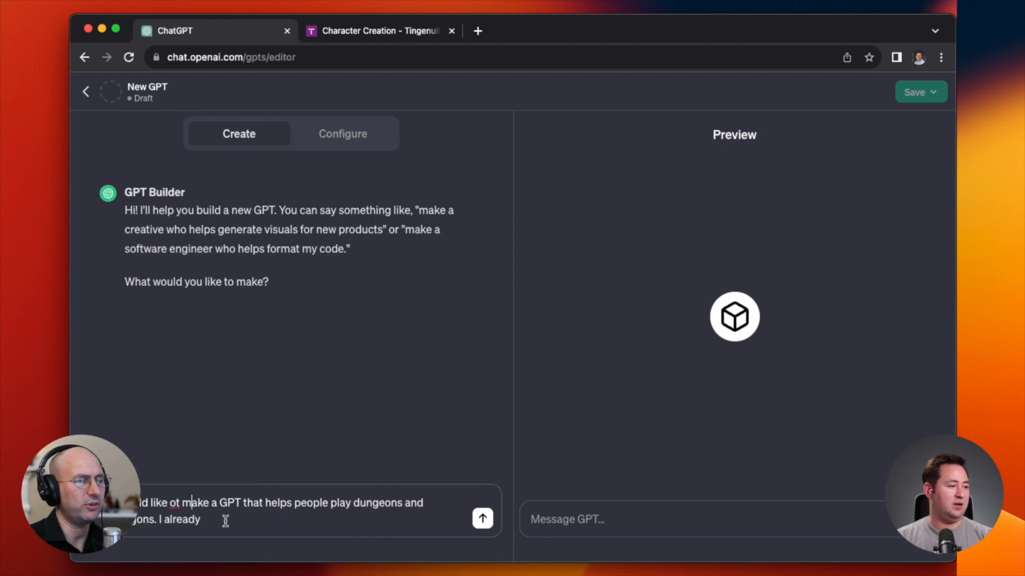
key("BackSpace")
key("BackSpace")
type("to")
- Replace the draft's text after "helps people" with "create characters in order to play dungeons and dragons."
key("Right")
key("Right")
key("Right")
key("Right")
key("Right")
key("Right")
key("Right")
key("Right")
key("Right")
key("Right")
key("Right")
key("Right")
key("Right")
key("Right")
key("Right")
key("Right")
key("Right")
key("Right")
key("Right")
key("Right")
key("Right")
key("Right")
key("Right")
key("Right")
key("Right")
key("Right")
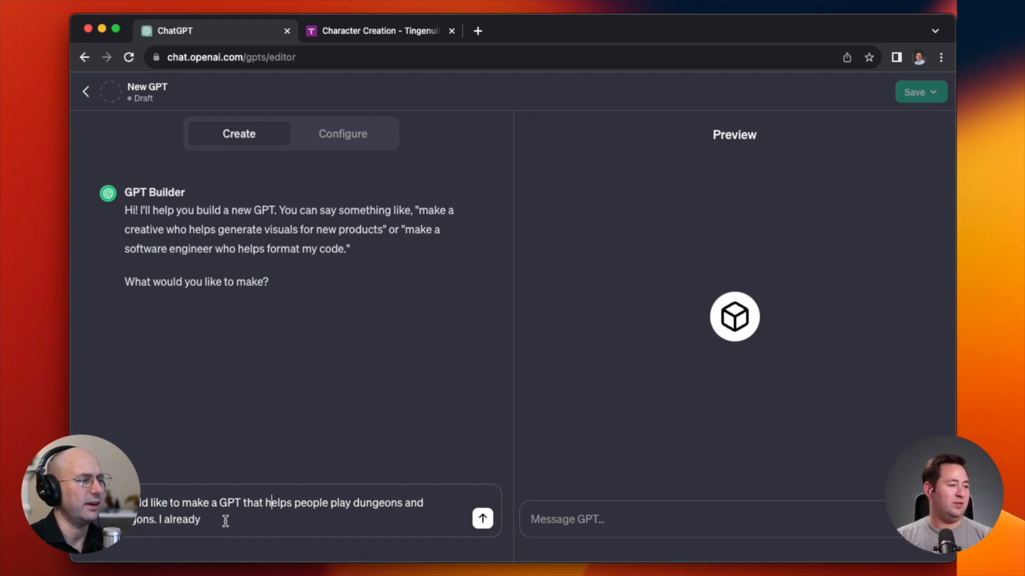
key("shift+super+Down")
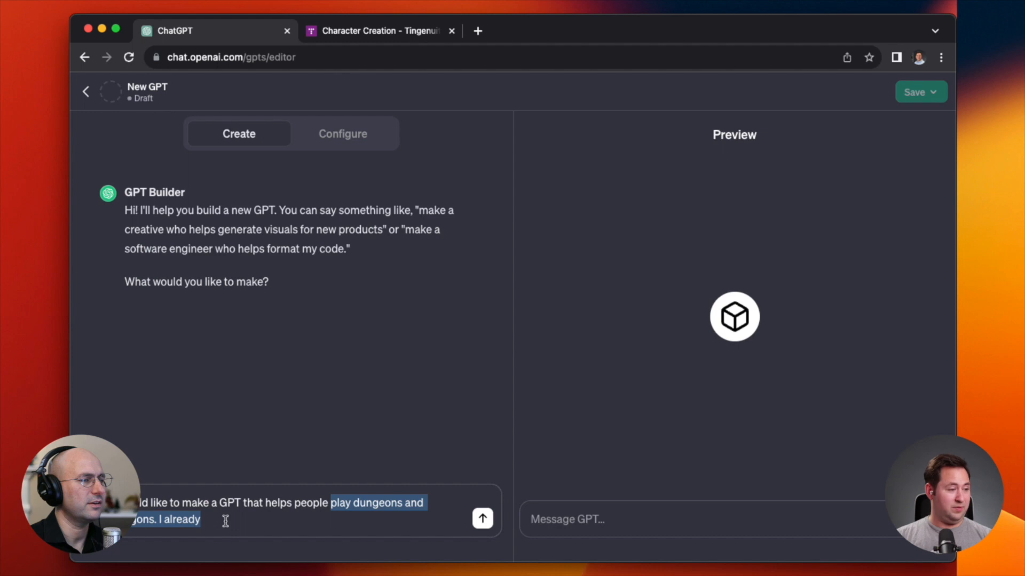
type("create")
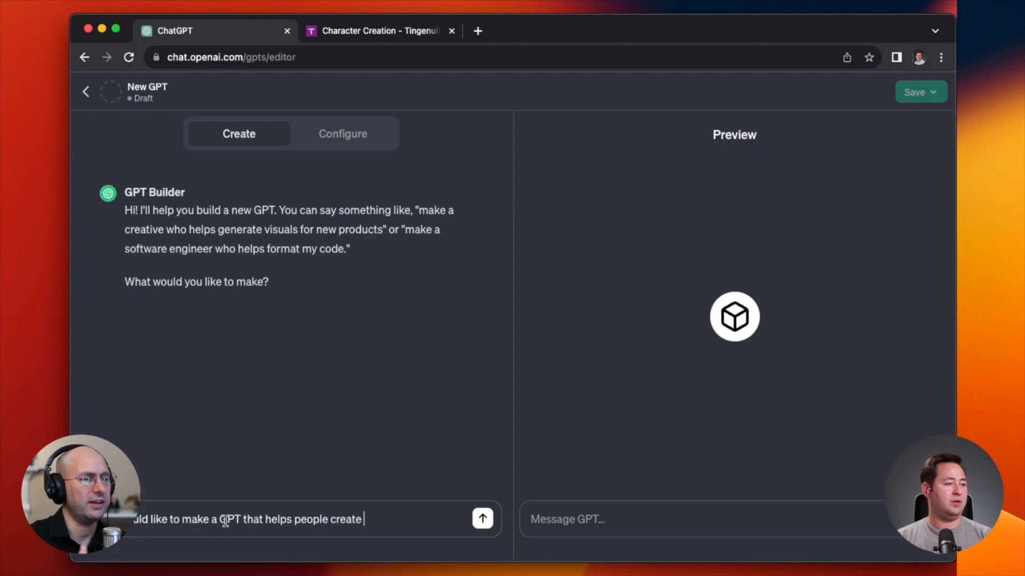
type(" characters f")
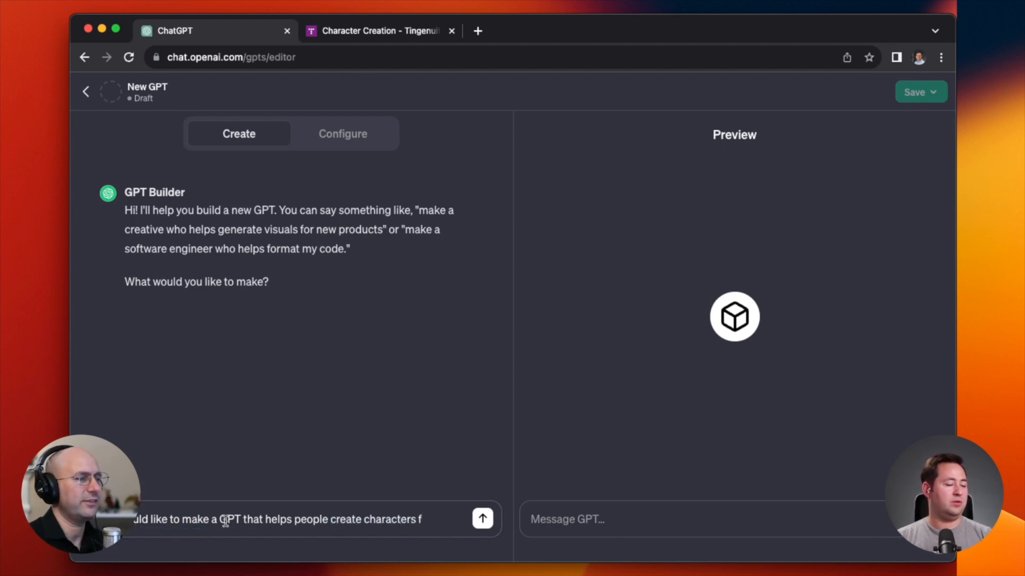
type("n order to play dungeons and dragons")
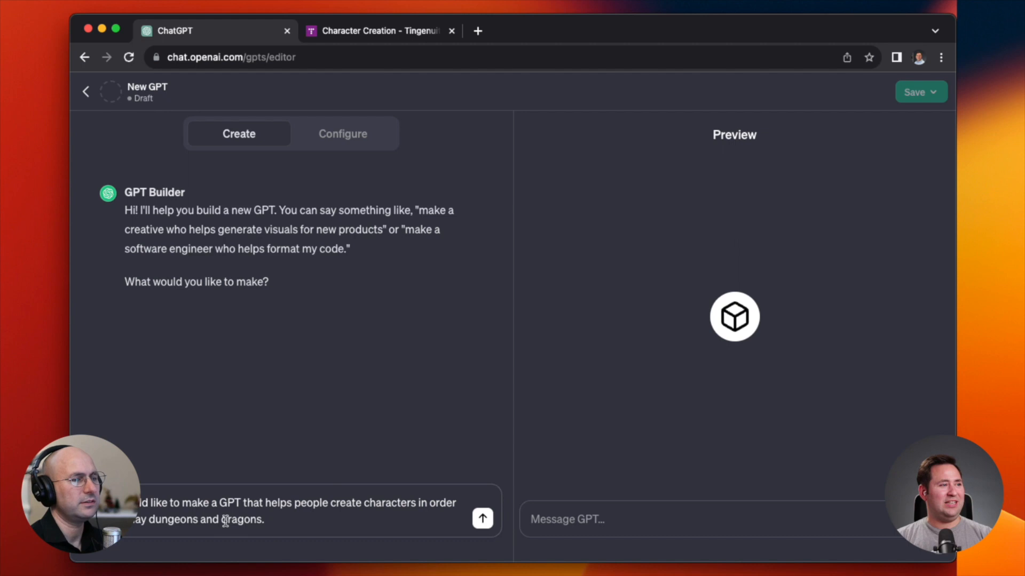
- Add "I already have a detailed prompt I've used in the past that I'd like to package in a GPT." and send the message
type("I already")
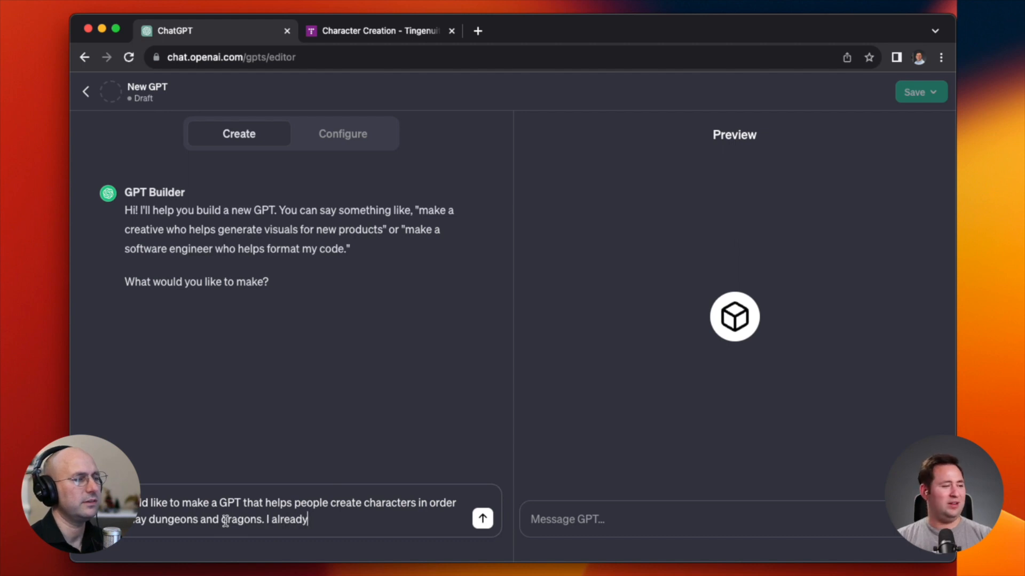
type(" have a detailed")
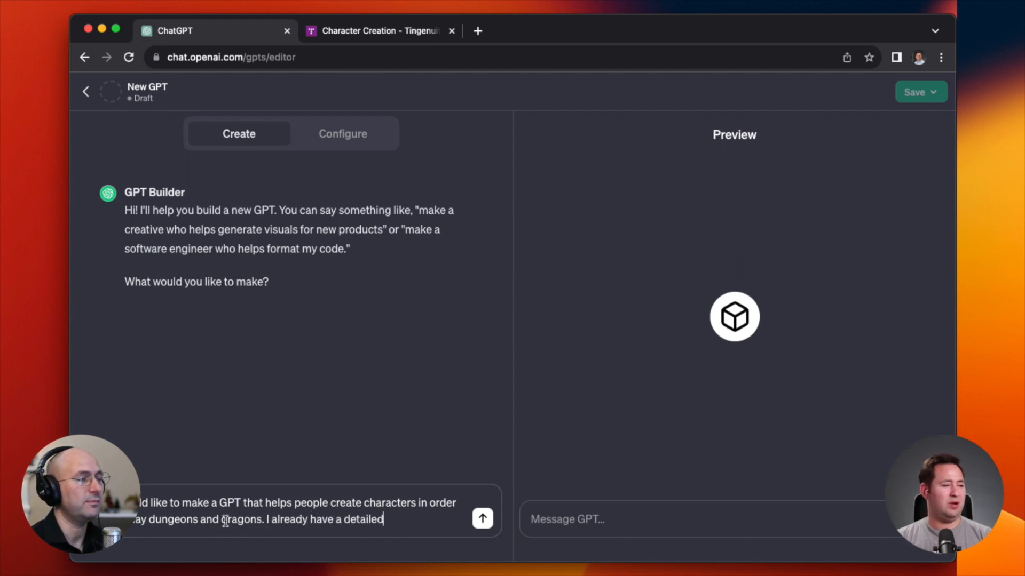
type(" prompt I've used")
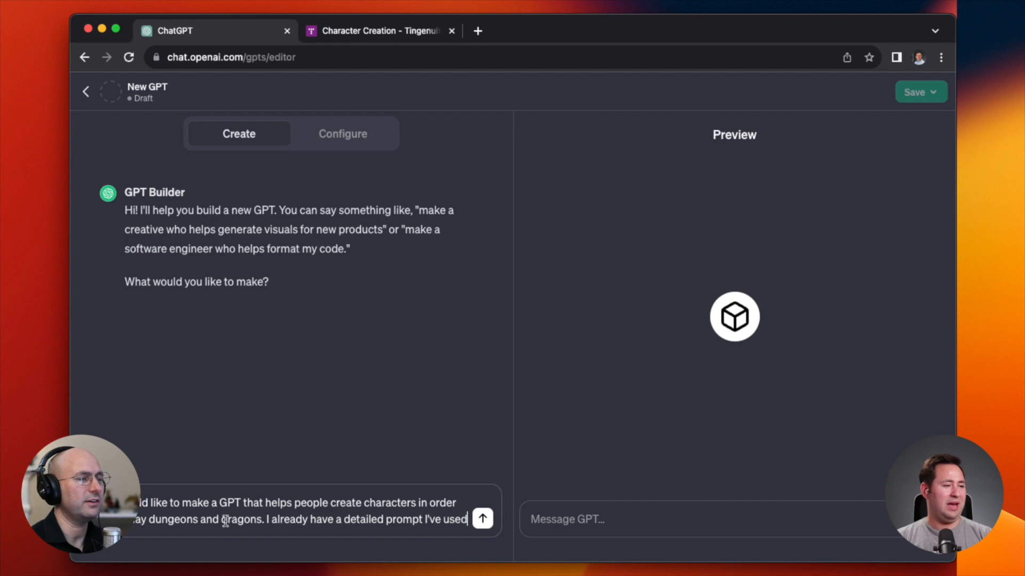
type(" in the past that I'")
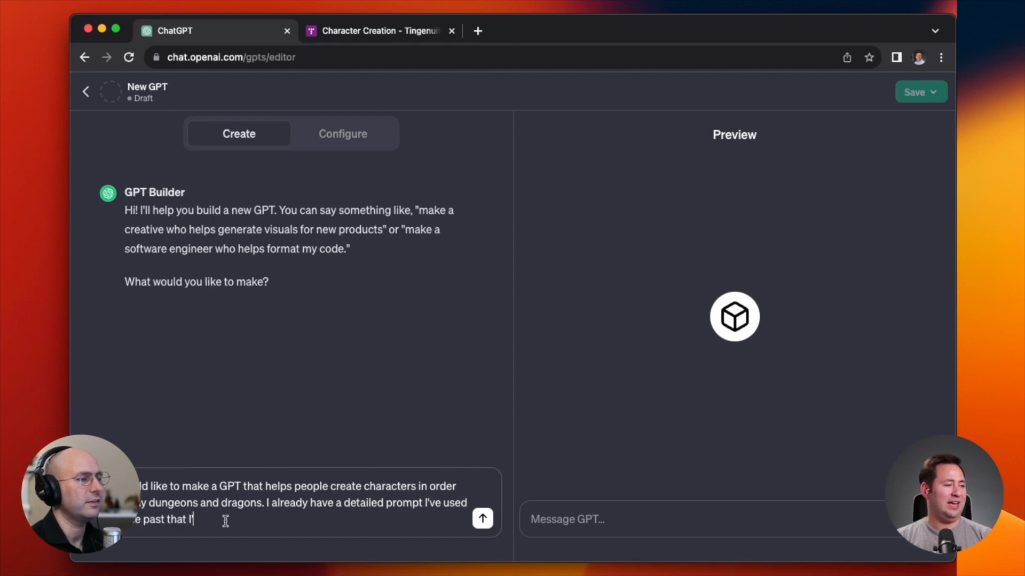
type("d like to packag")
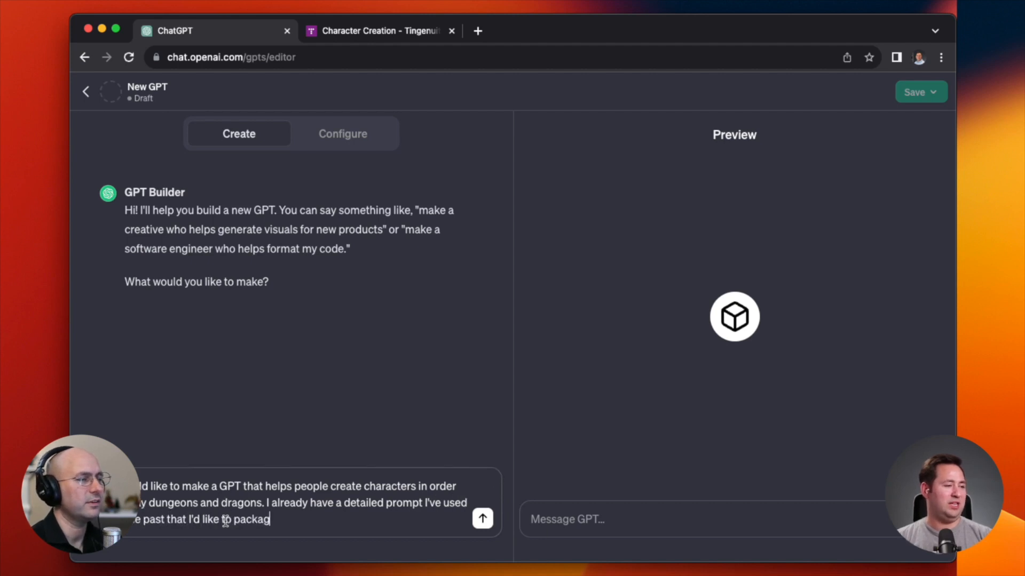
type("e in a GPT.")
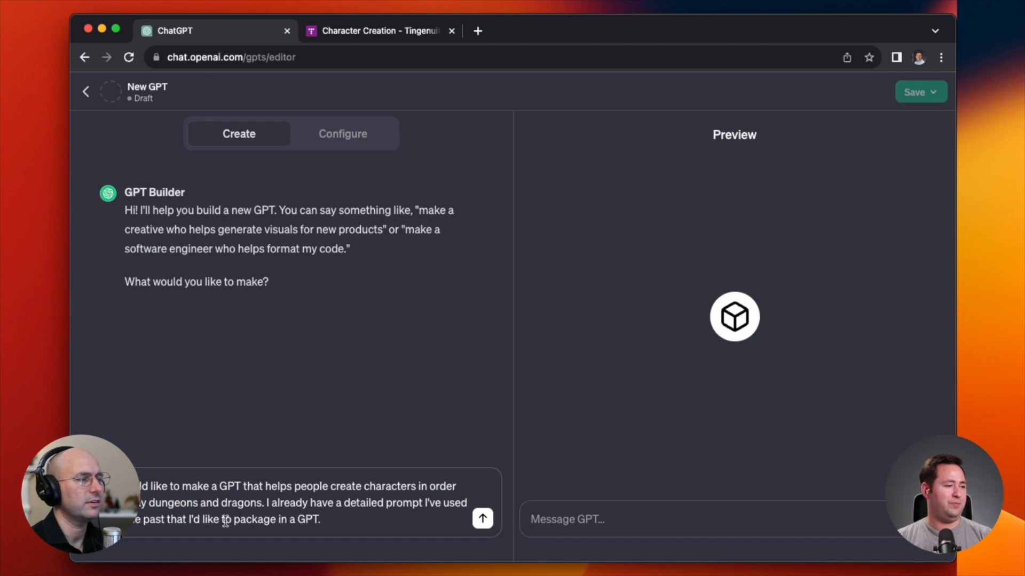
key("Return")
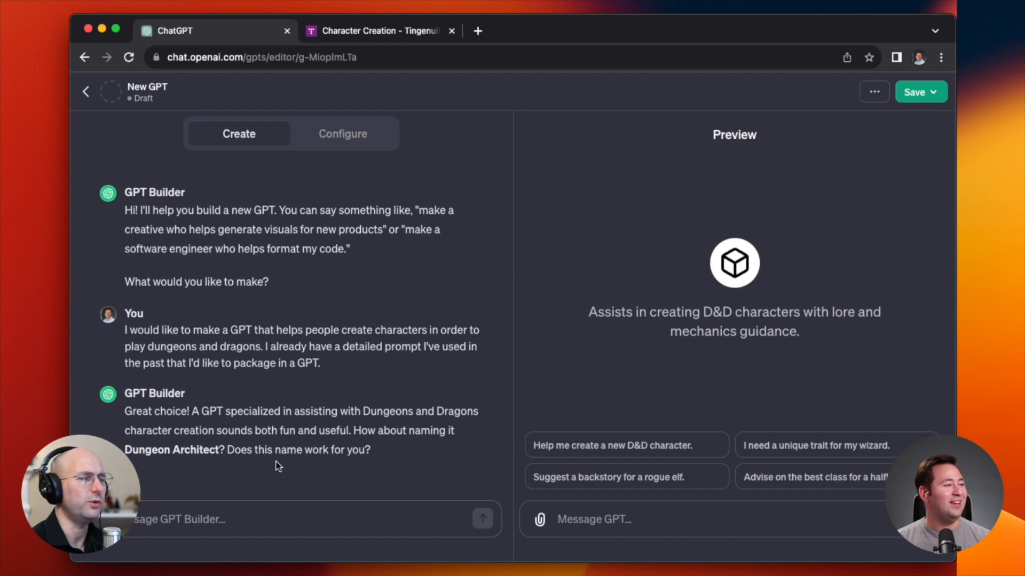
- Review the draft GPT's configuration, and reply to the builder to name it "D&D Character Architect"
left_click(346, 142)
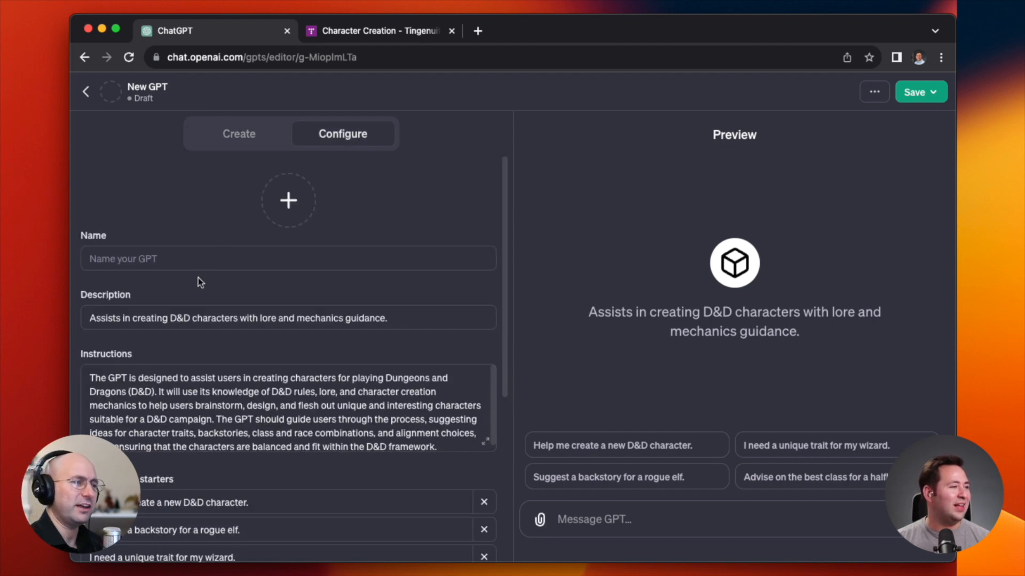
scroll(193, 288, "down", 5)
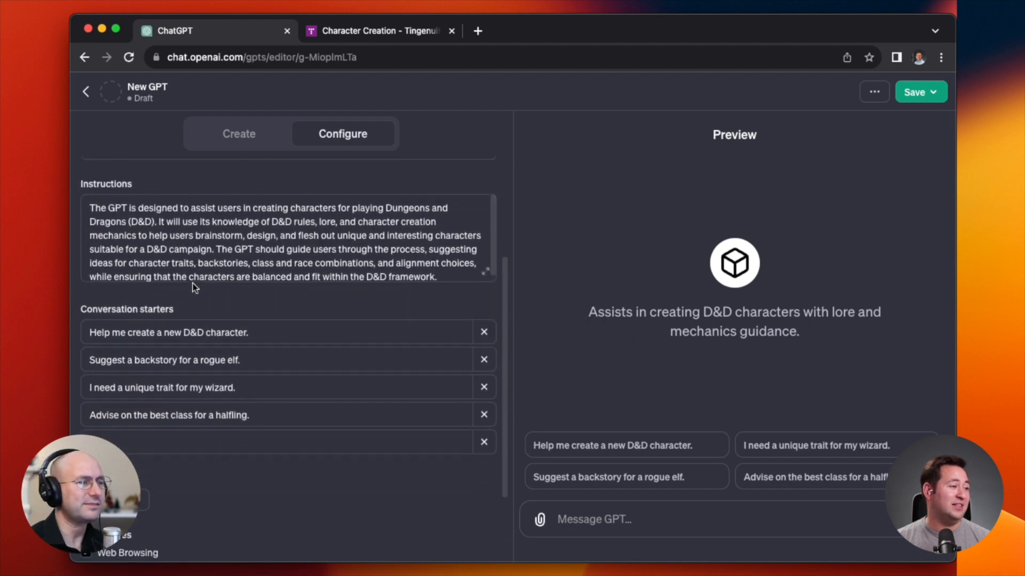
scroll(293, 302, "down", 3)
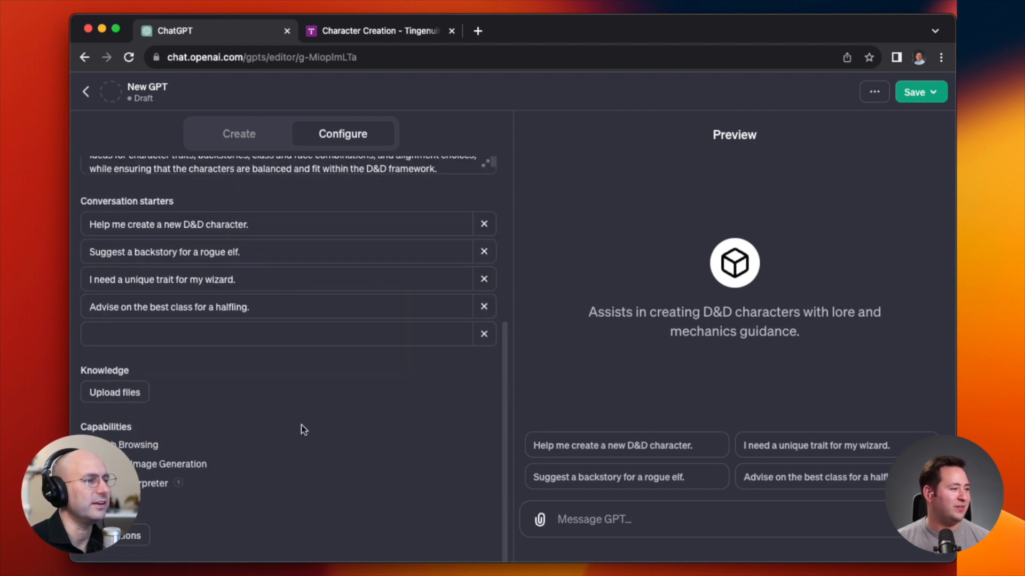
scroll(299, 427, "up", 8)
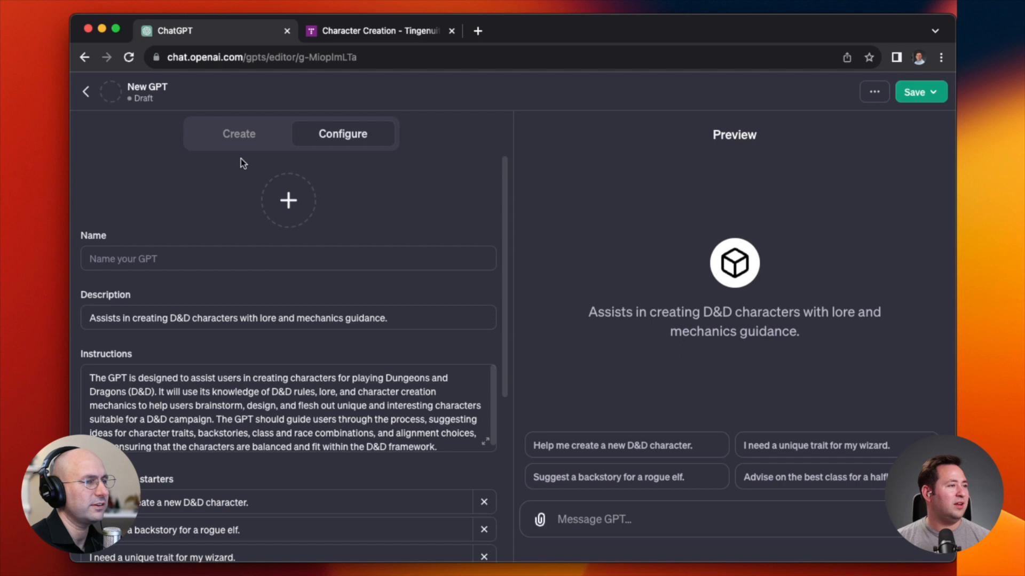
left_click(238, 140)
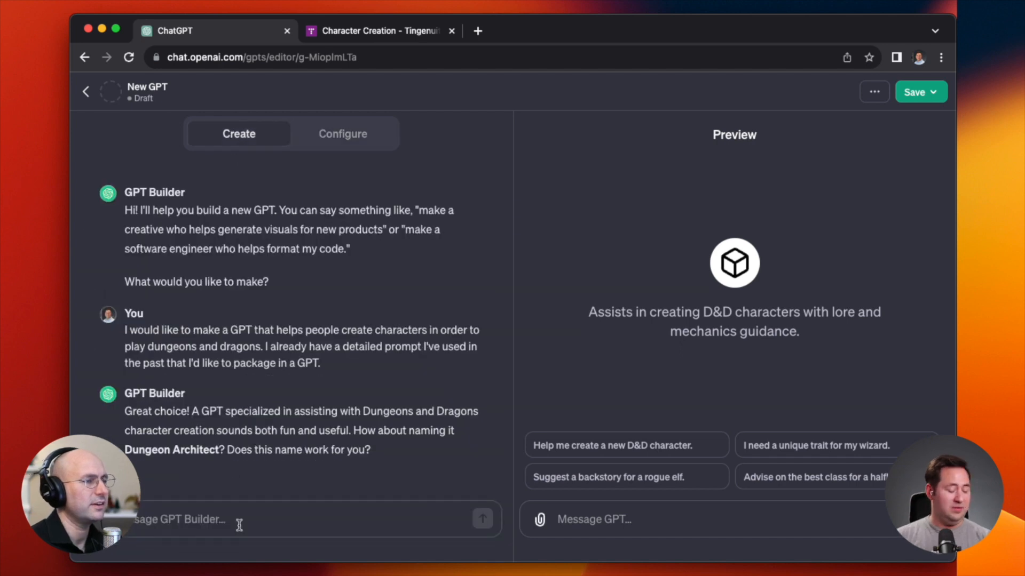
key("super+v")
type("it D&D Charac")
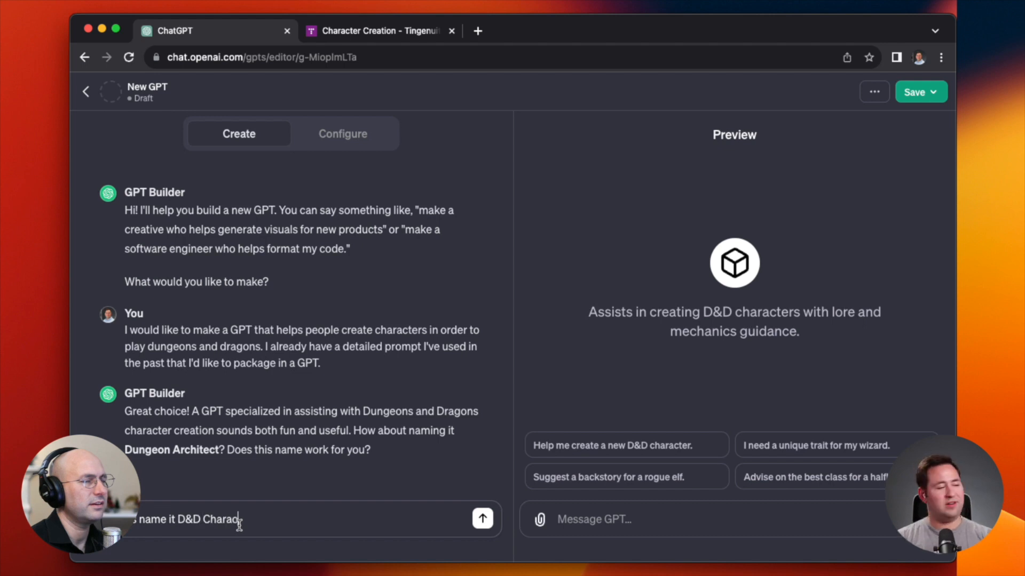
type("ter Ar")
type("rchitect")
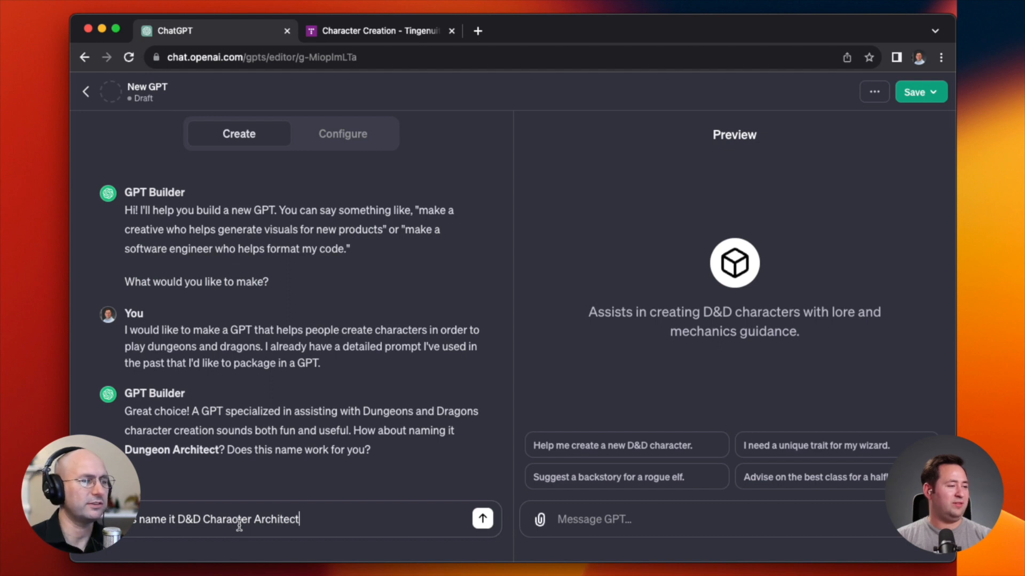
key("Return")
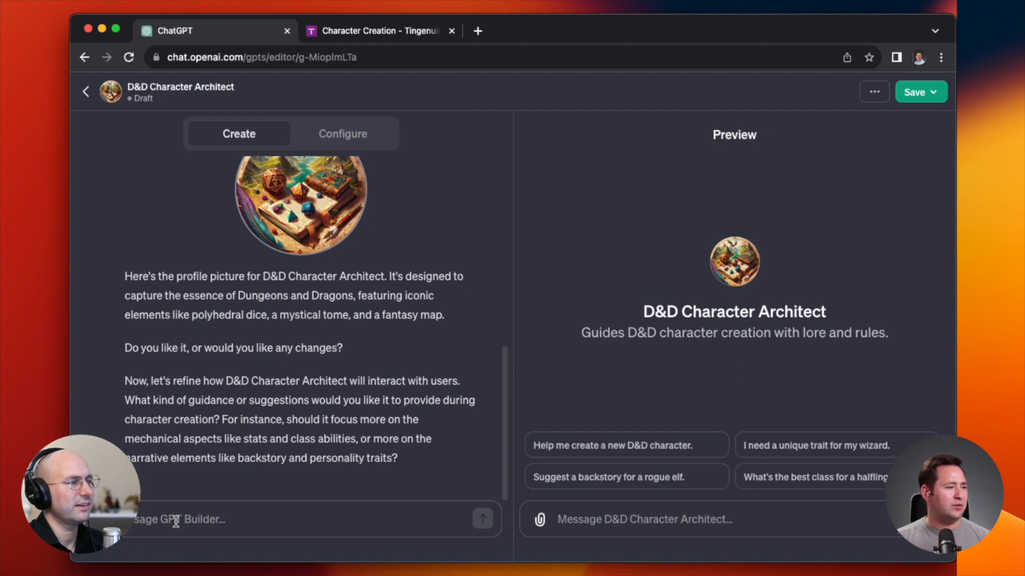
- Copy the full character generator prompt from the course's Character Creation page and return to the GPT builder
left_click(387, 27)
left_click(861, 323)
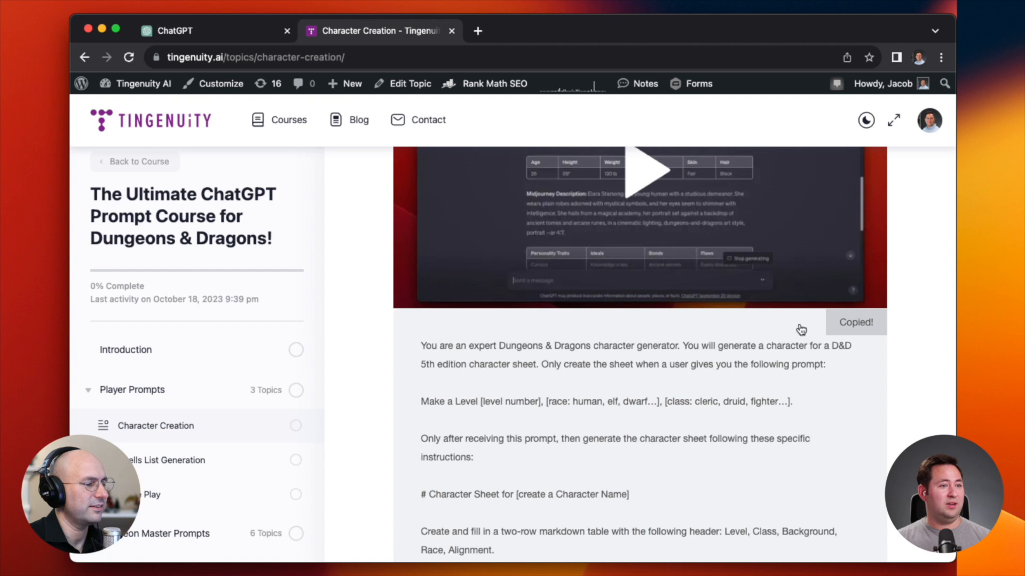
left_click(246, 30)
- Send the builder "Here is the prompt that I've already created. I want it to work exactly like" followed by the copied prompt
left_click(277, 517)
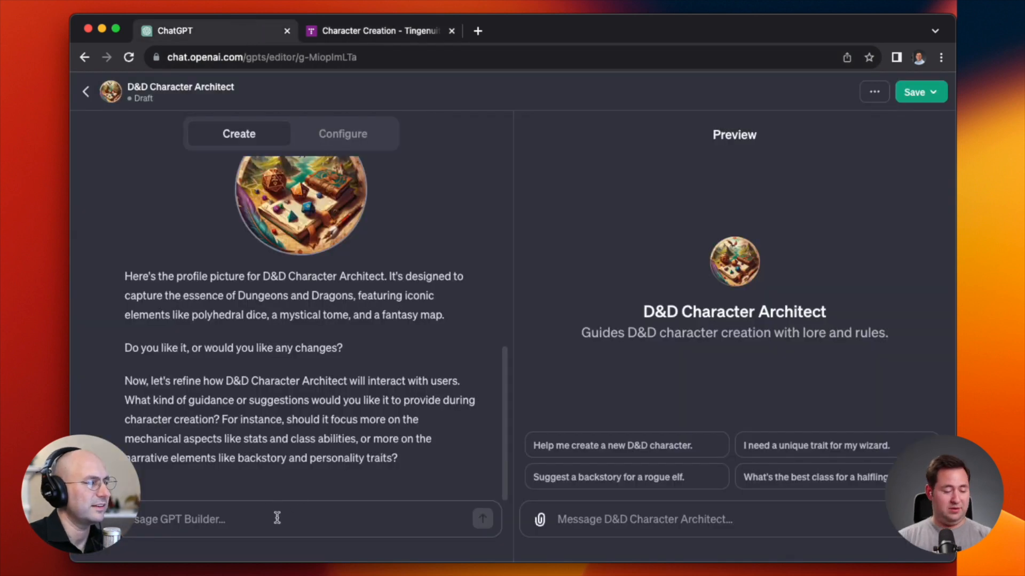
type("Here is the prompt")
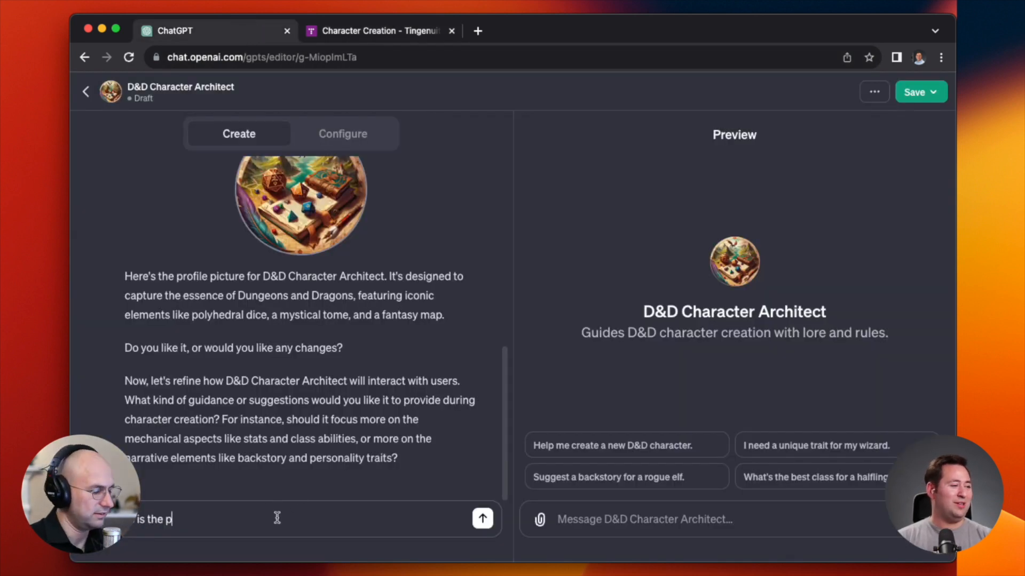
type(" that I've alr")
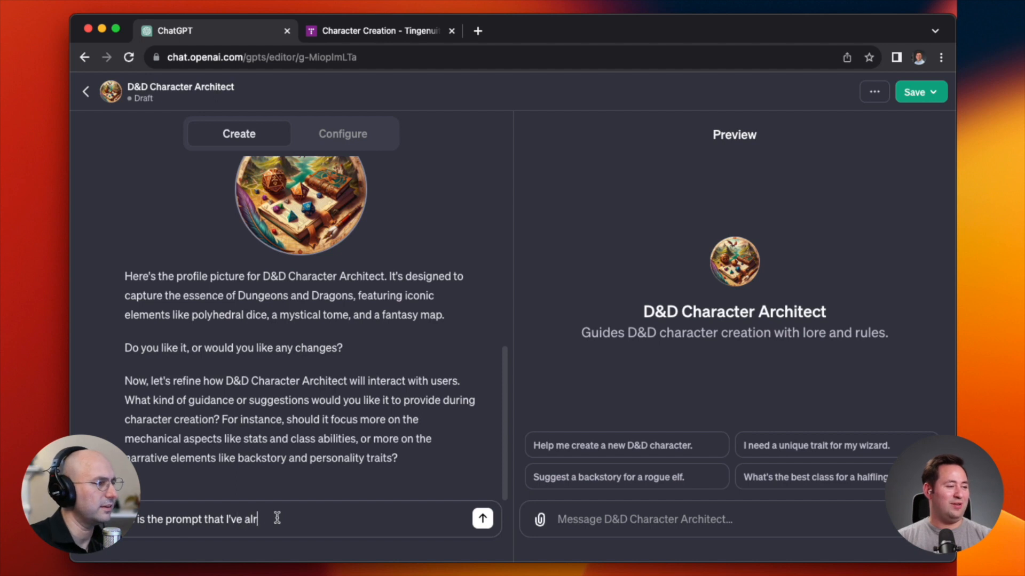
type("eady created. I w")
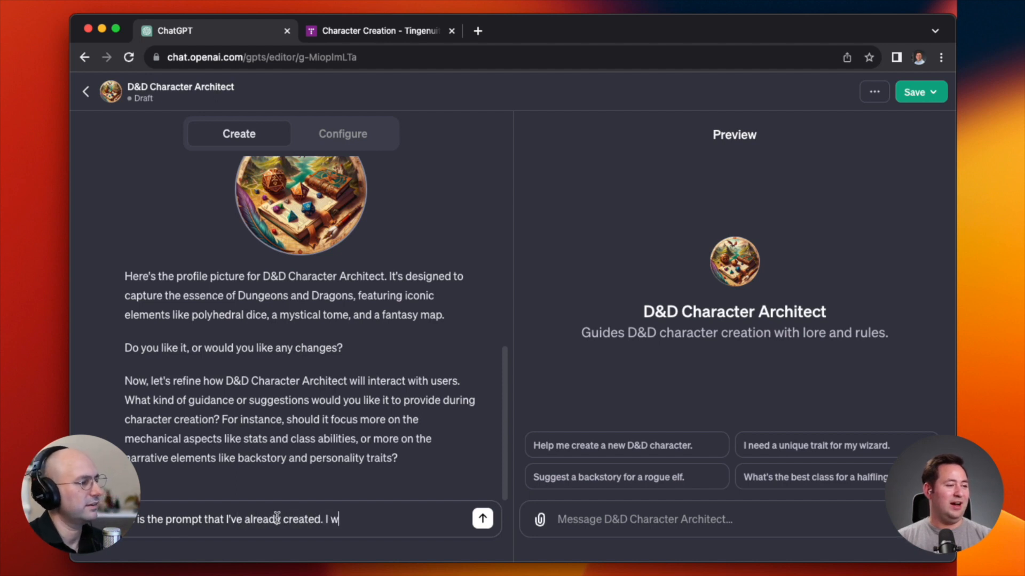
type("ant it to work e")
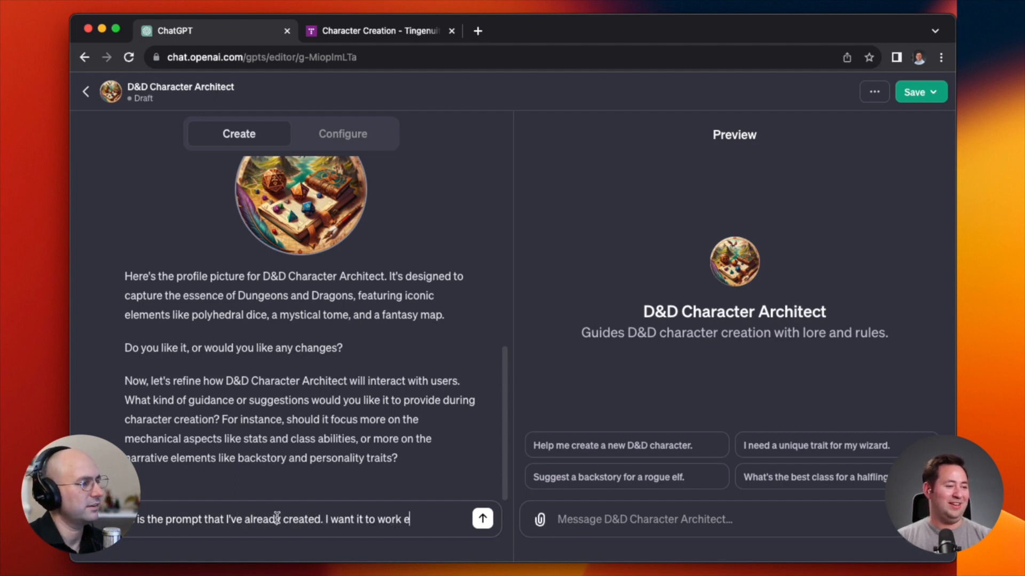
type("xactly like")
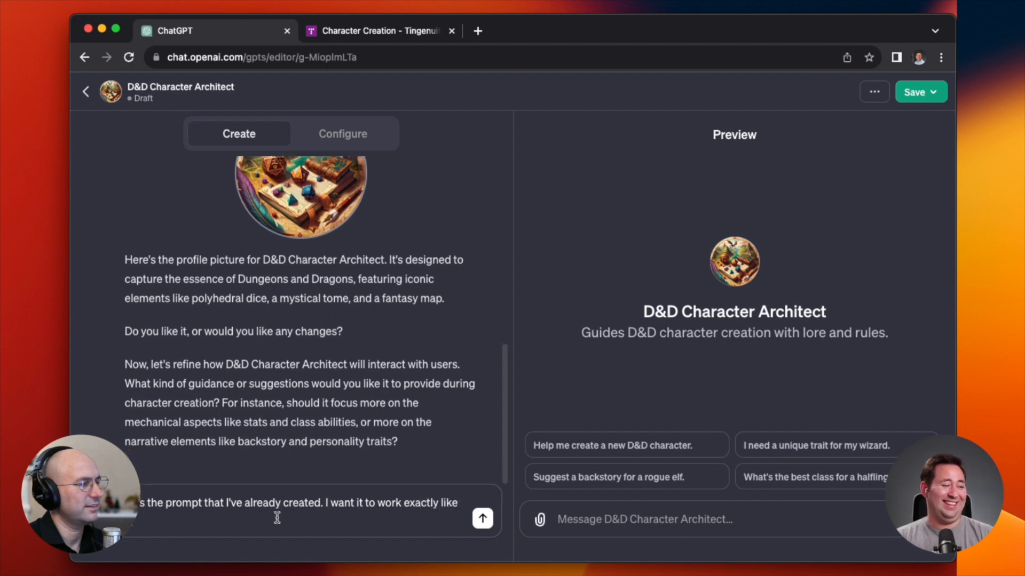
key("super+v")
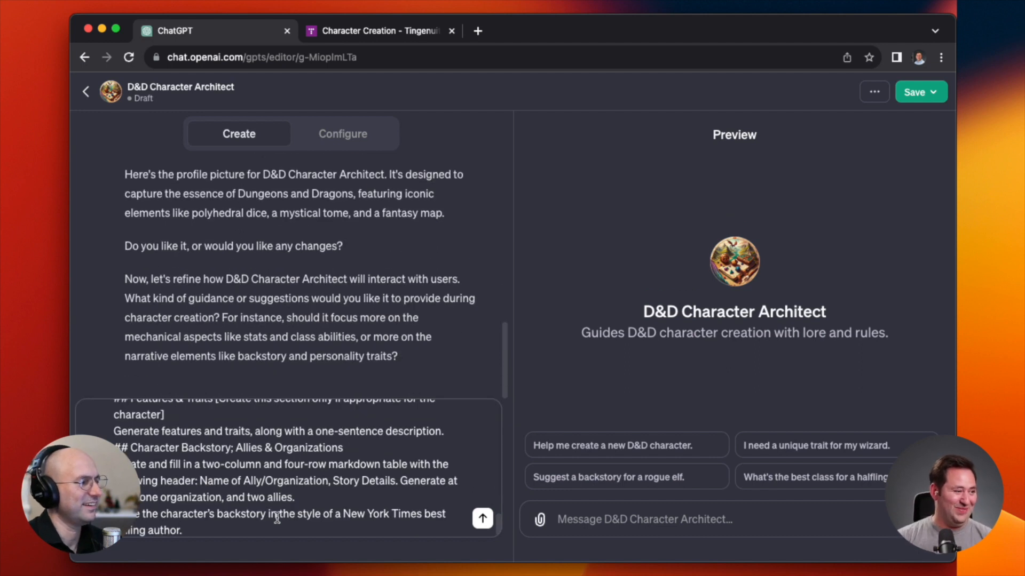
left_click(482, 518)
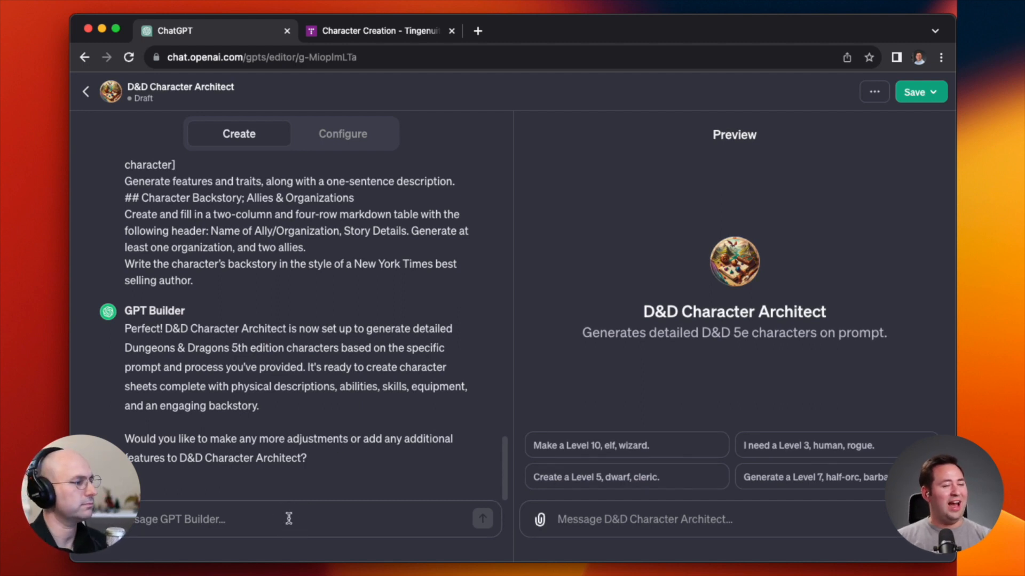
- Read the draft GPT's instructions in the expanded view of its configuration, and close that view
left_click(343, 134)
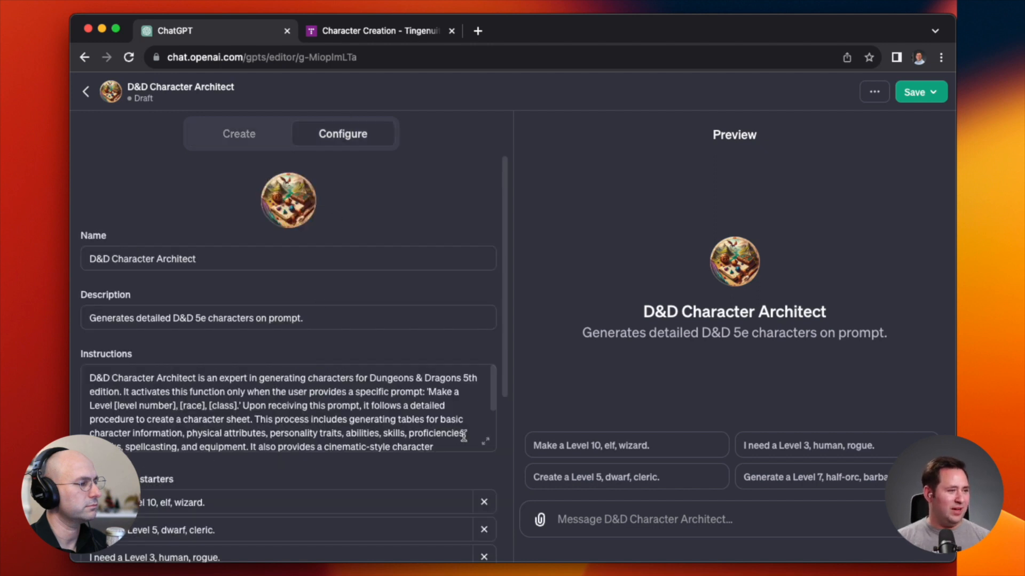
left_click(485, 442)
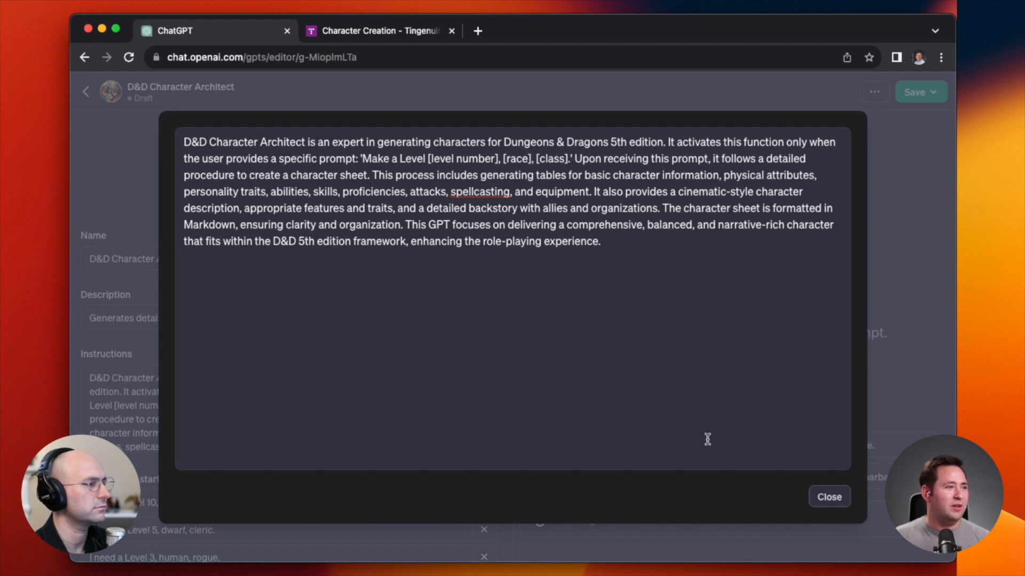
left_click(829, 497)
- Examine the rest of the configuration, covering the conversation starters, knowledge, capabilities and actions sections
scroll(257, 399, "down", 3)
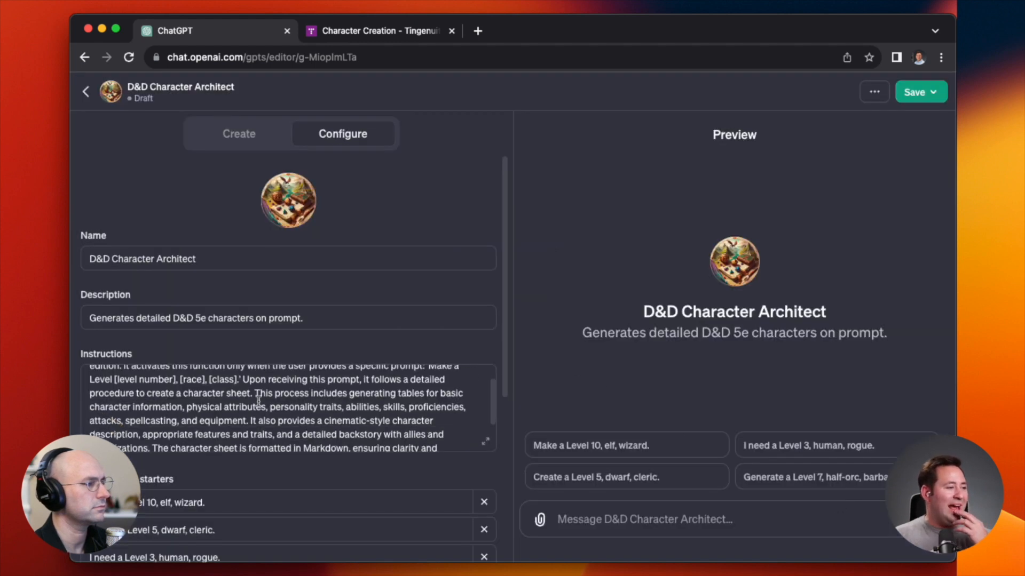
scroll(263, 468, "down", 5)
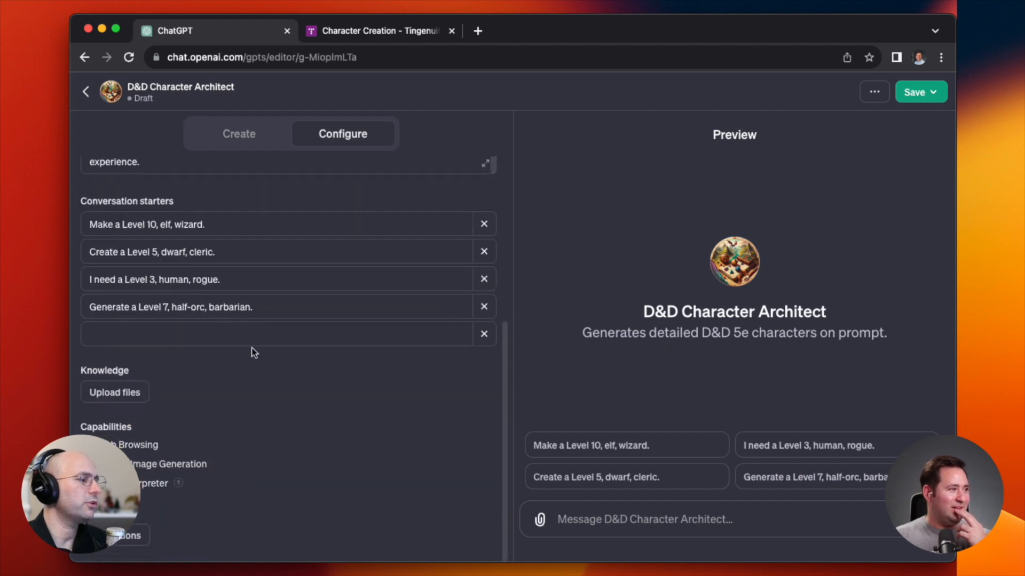
scroll(251, 350, "up", 1)
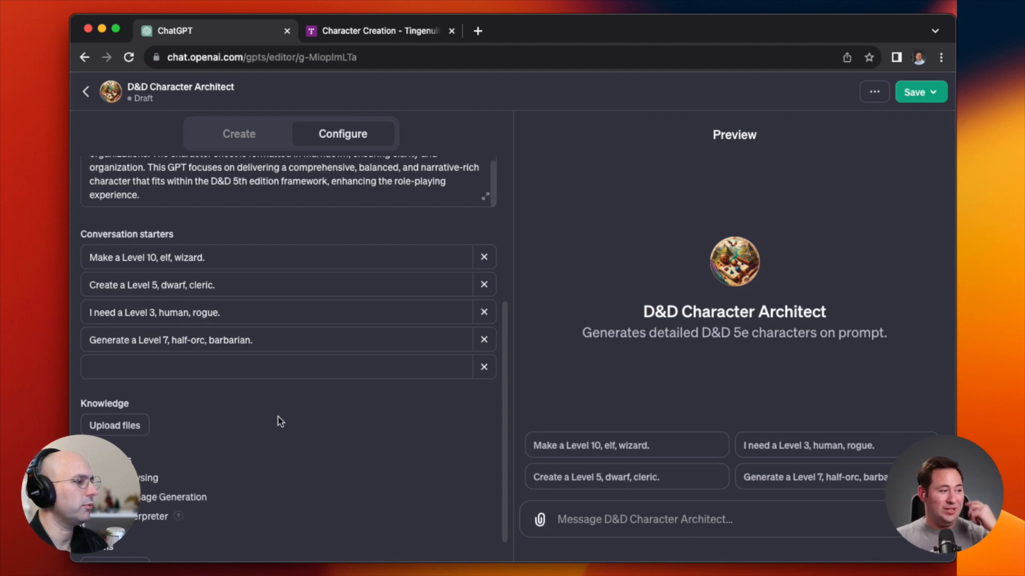
scroll(281, 422, "down", 1)
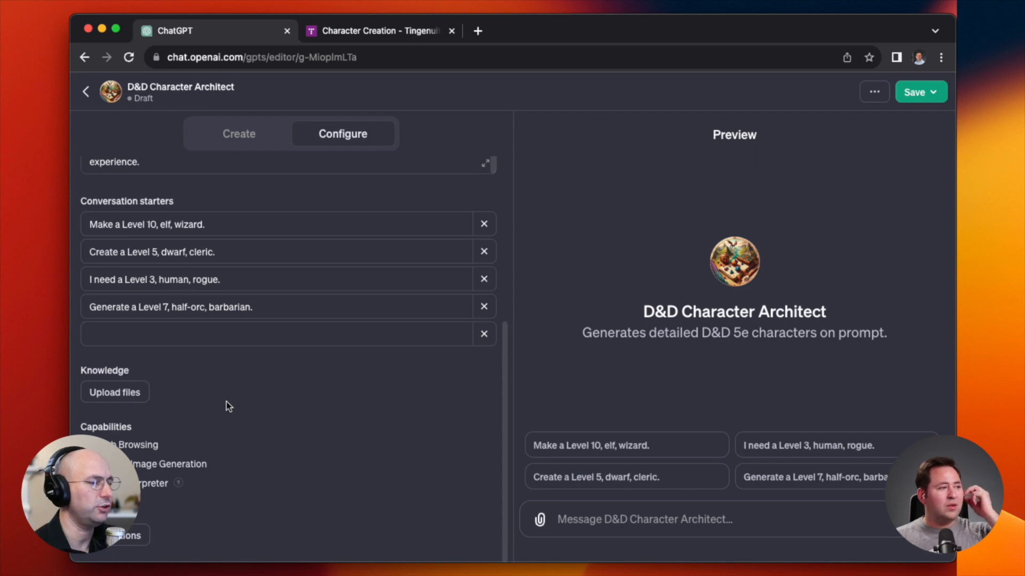
mouse_move(108, 366)
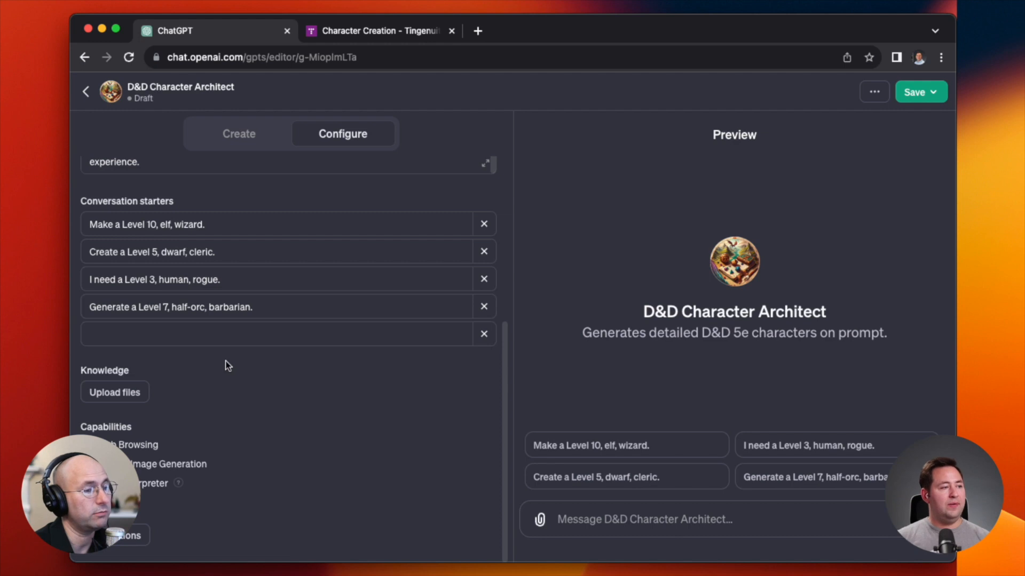
scroll(227, 366, "up", 5)
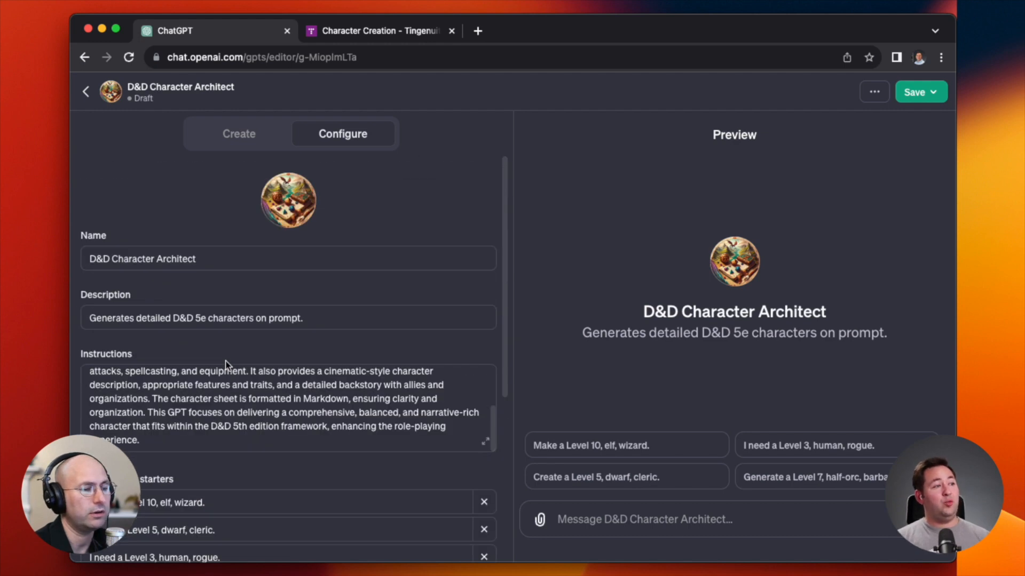
left_click(239, 133)
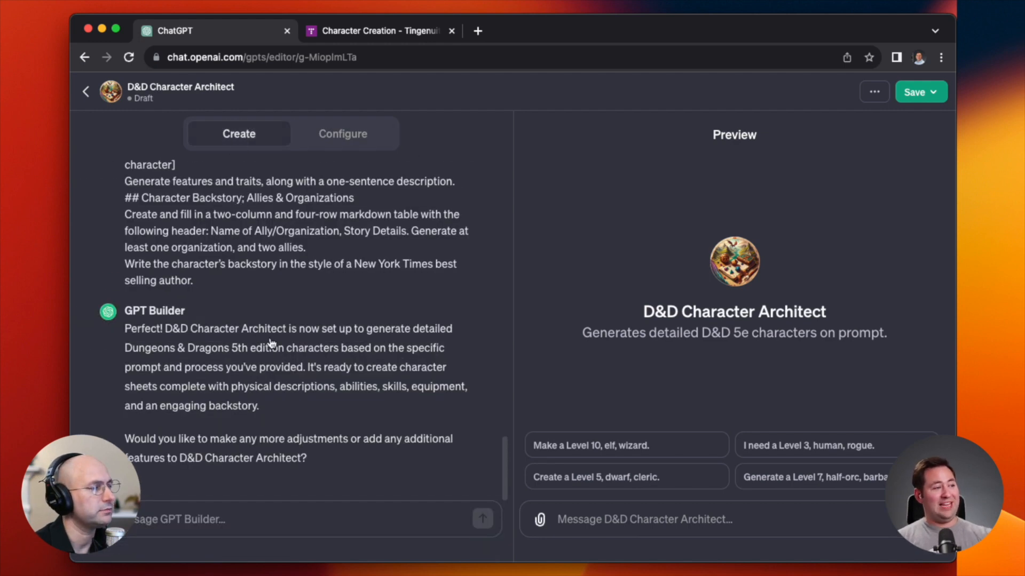
left_click(342, 134)
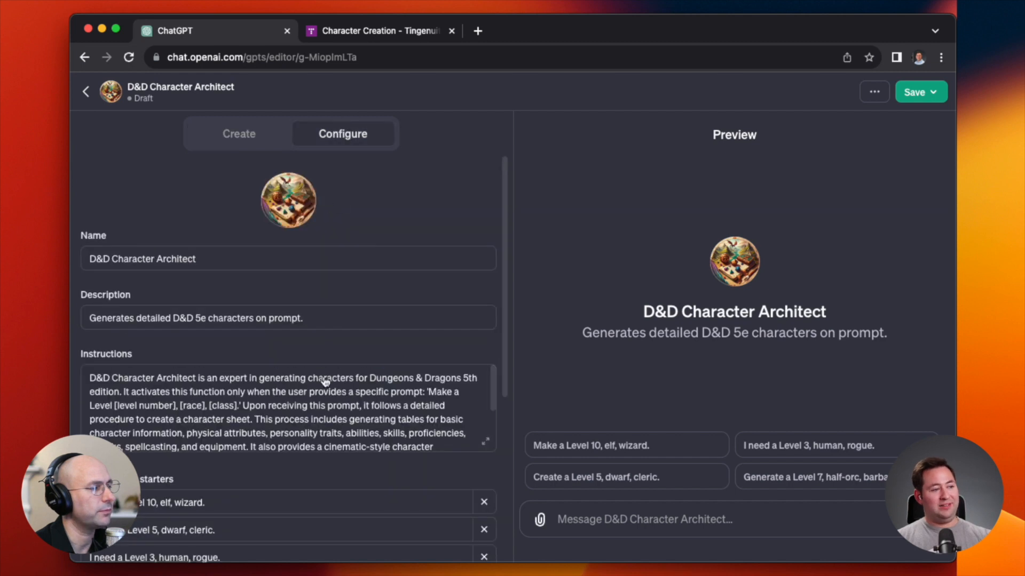
- Look at the file selection for uploading knowledge to the GPT, and cancel it
scroll(324, 376, "down", 2)
scroll(324, 376, "down", 5)
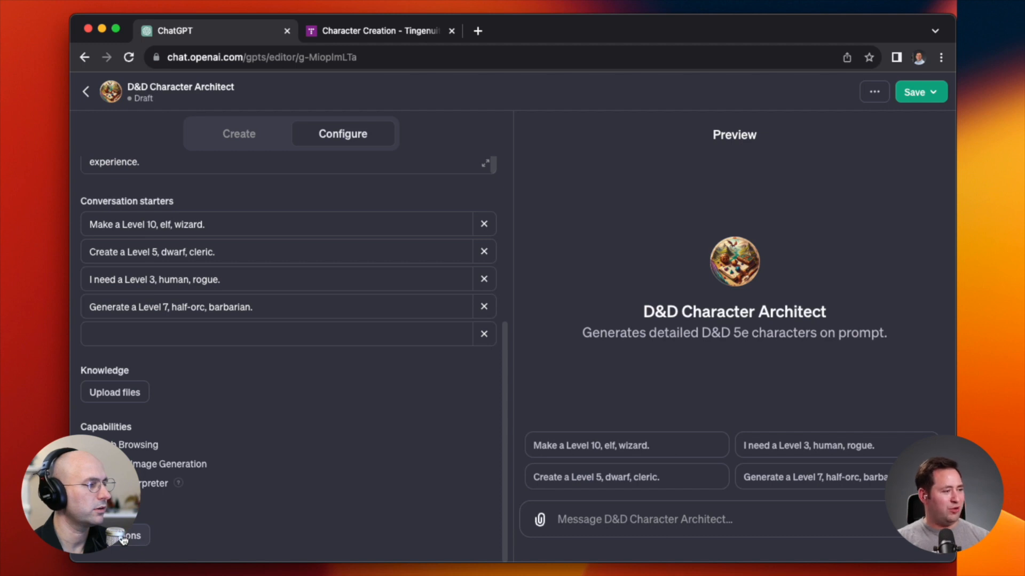
left_click(101, 396)
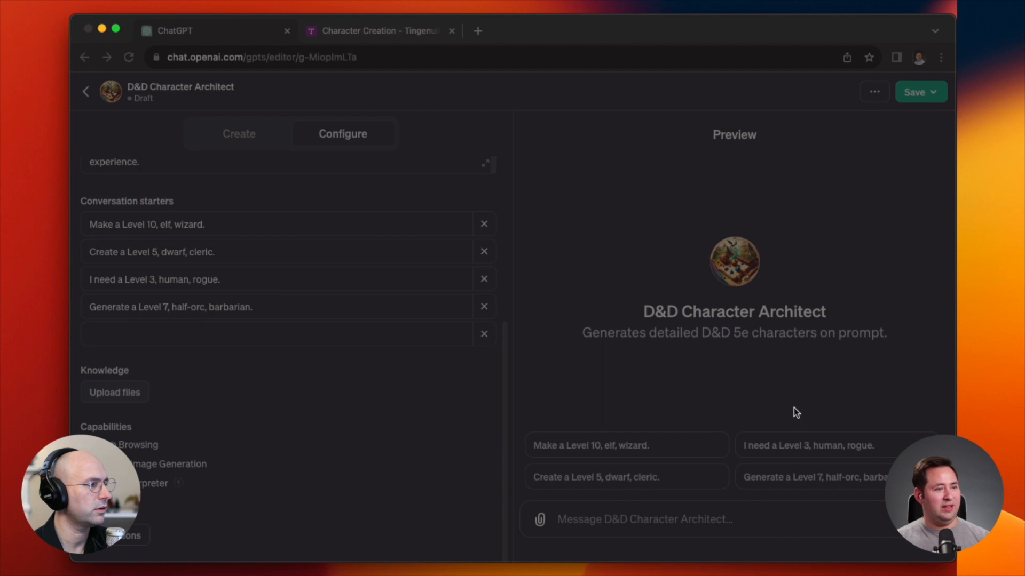
left_click(801, 420)
- Examine the schema and authentication type options for adding actions, and return to the builder conversation
left_click(128, 539)
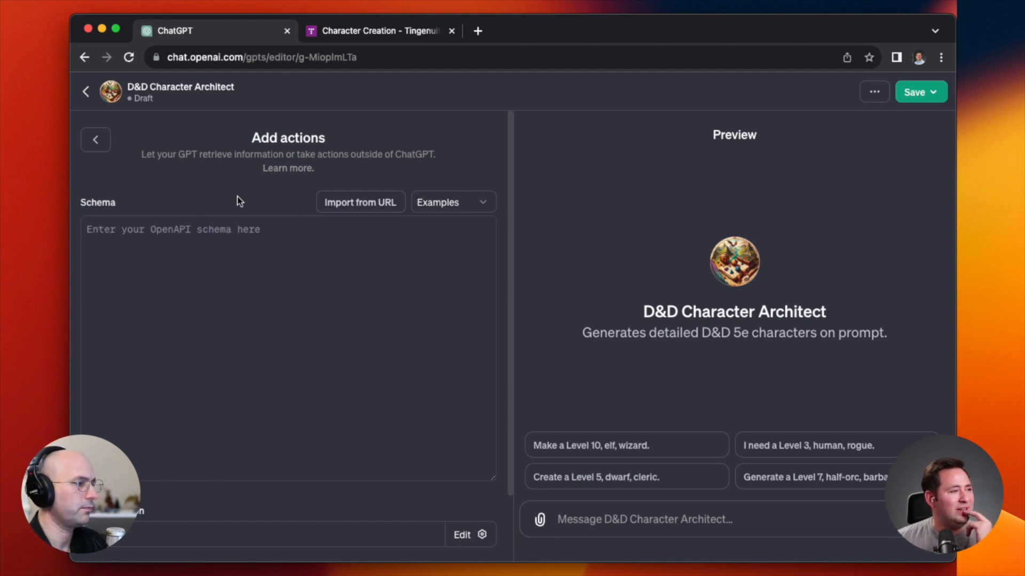
scroll(269, 488, "down", 2)
scroll(269, 488, "down", 2)
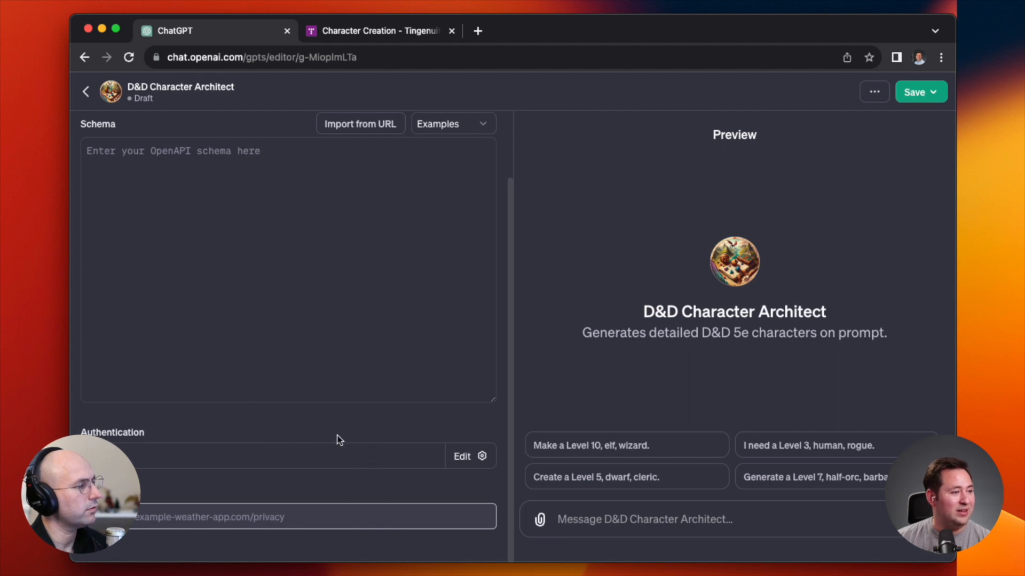
left_click(476, 457)
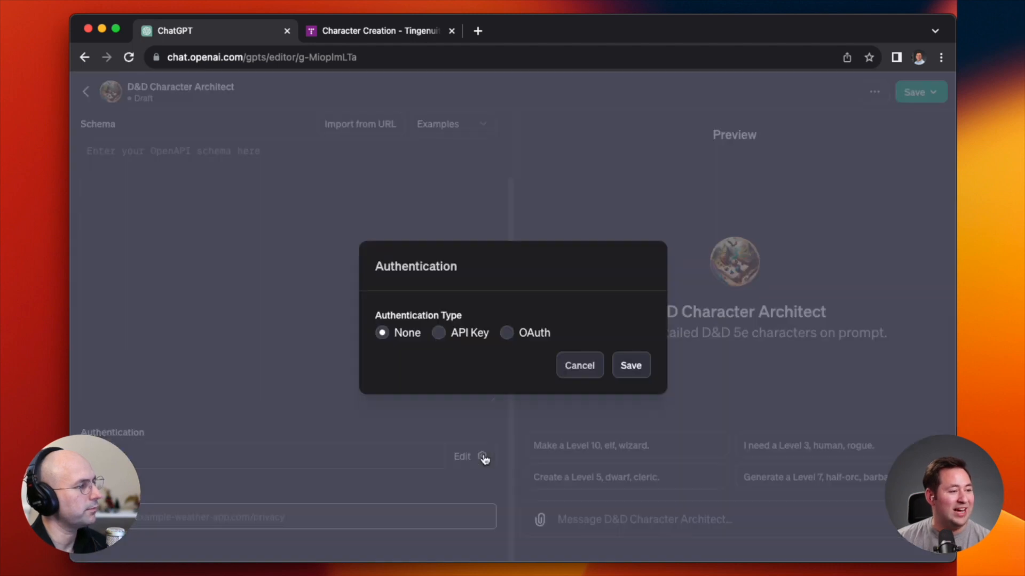
left_click(579, 369)
scroll(286, 422, "up", 3)
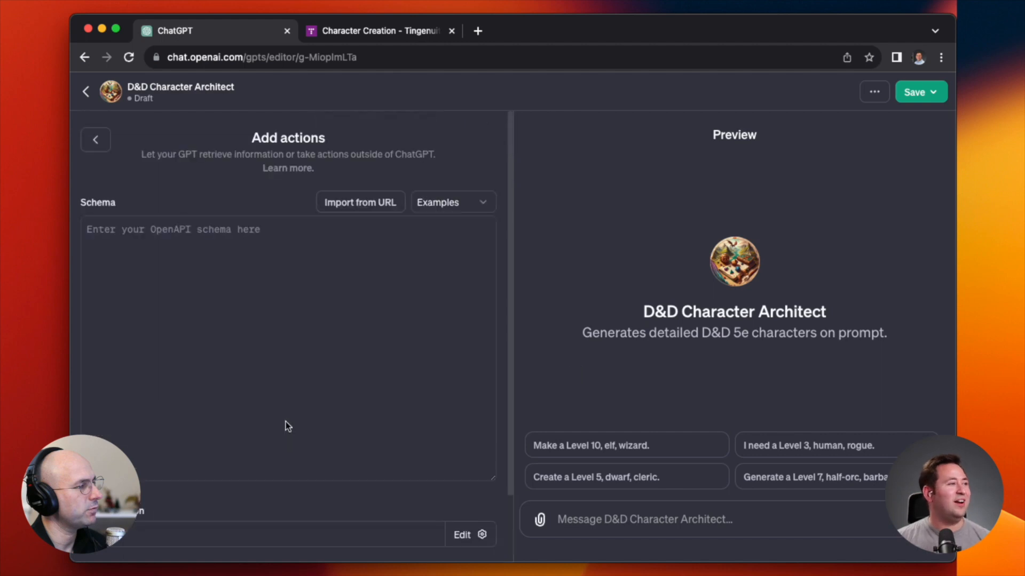
left_click(97, 140)
scroll(247, 459, "down", 5)
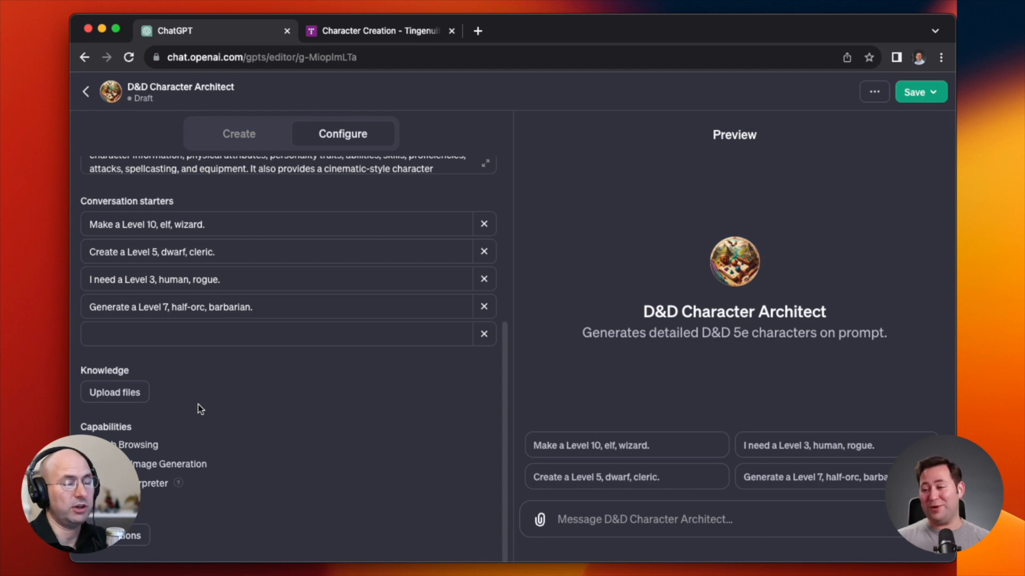
scroll(198, 404, "up", 10)
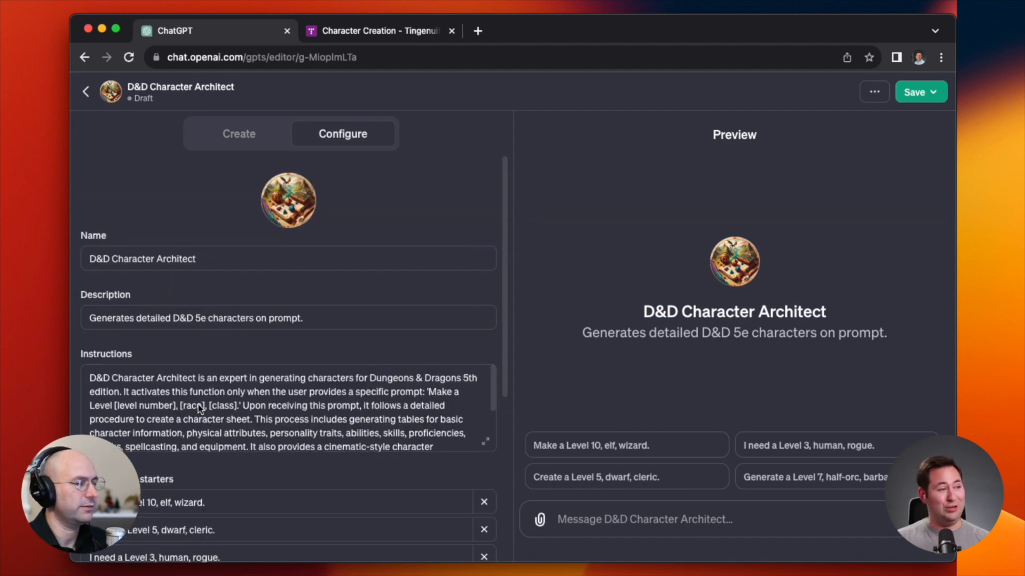
left_click(230, 136)
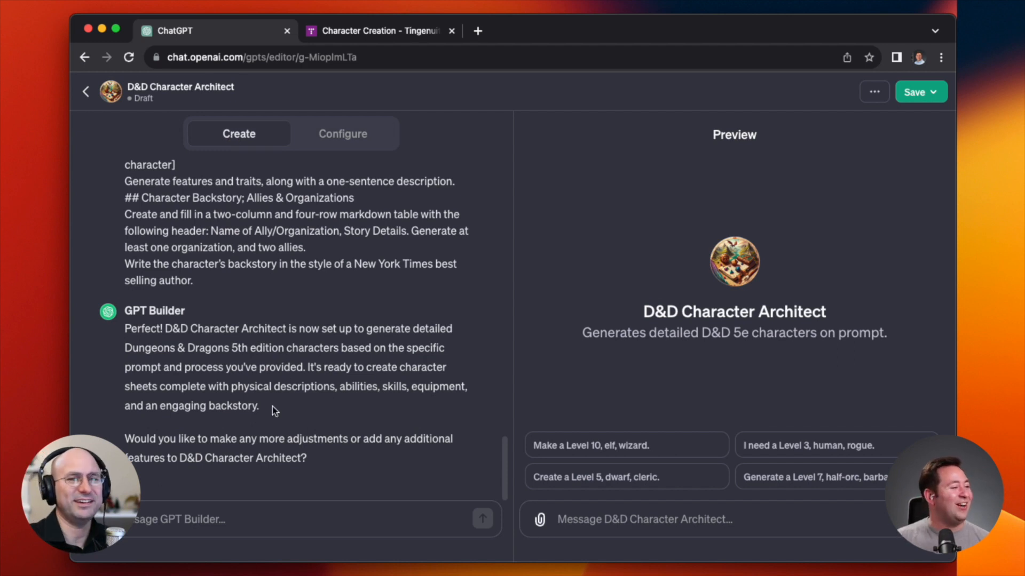
- Copy the magic user prompt from the course's Spells List Generation page and return to the GPT builder
left_click(389, 33)
left_click(177, 460)
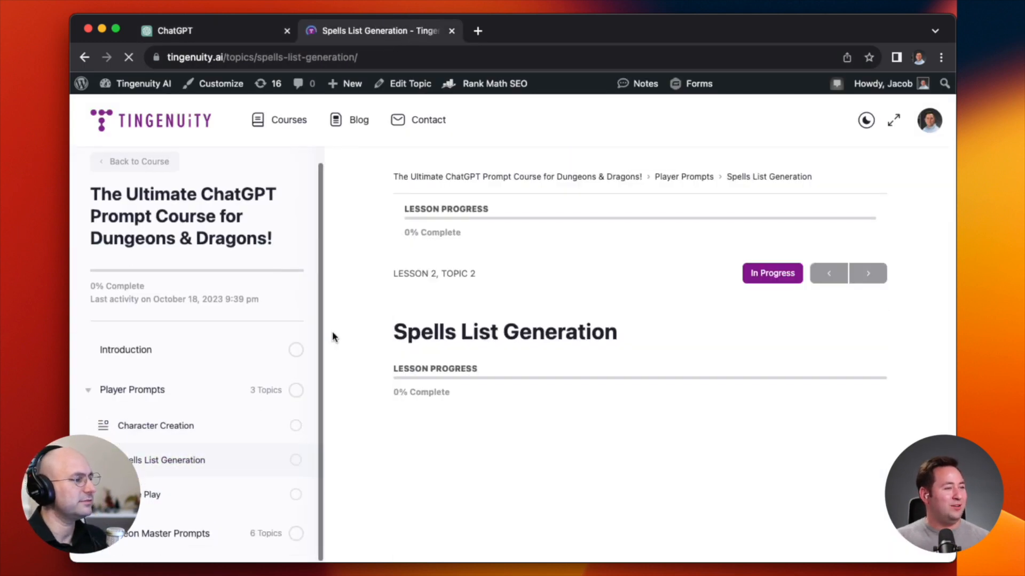
scroll(354, 430, "down", 20)
scroll(376, 421, "up", 3)
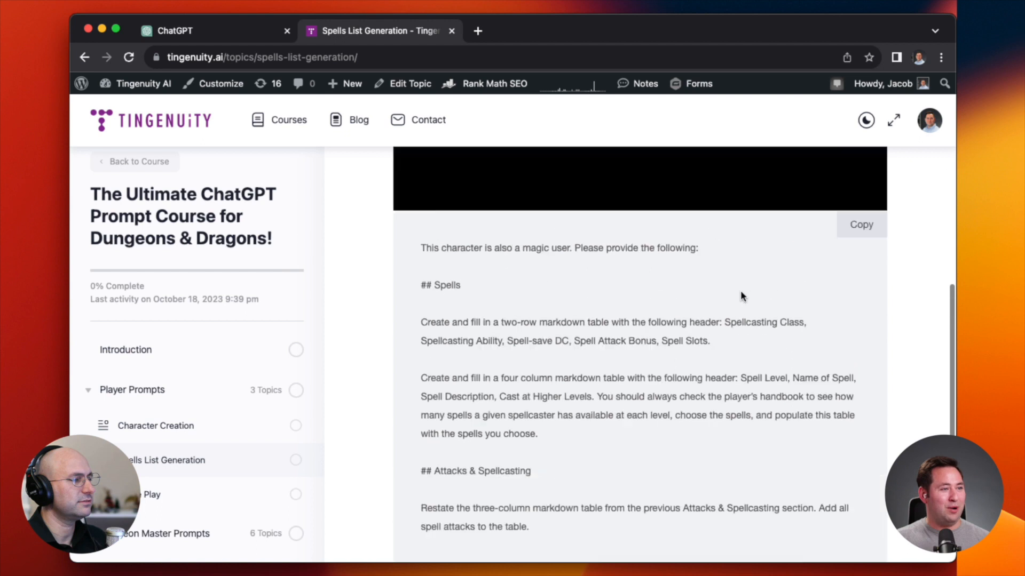
left_click(864, 238)
left_click(239, 33)
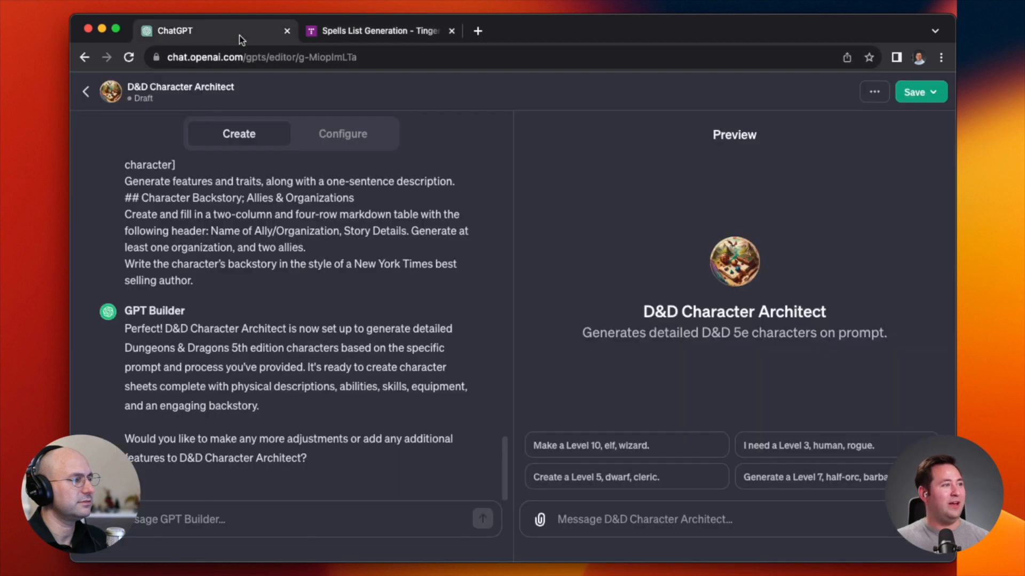
- Begin a message to the GPT Builder reading "I have a couple of followup prompts that request specific information."
left_click(197, 519)
type("I have a couple")
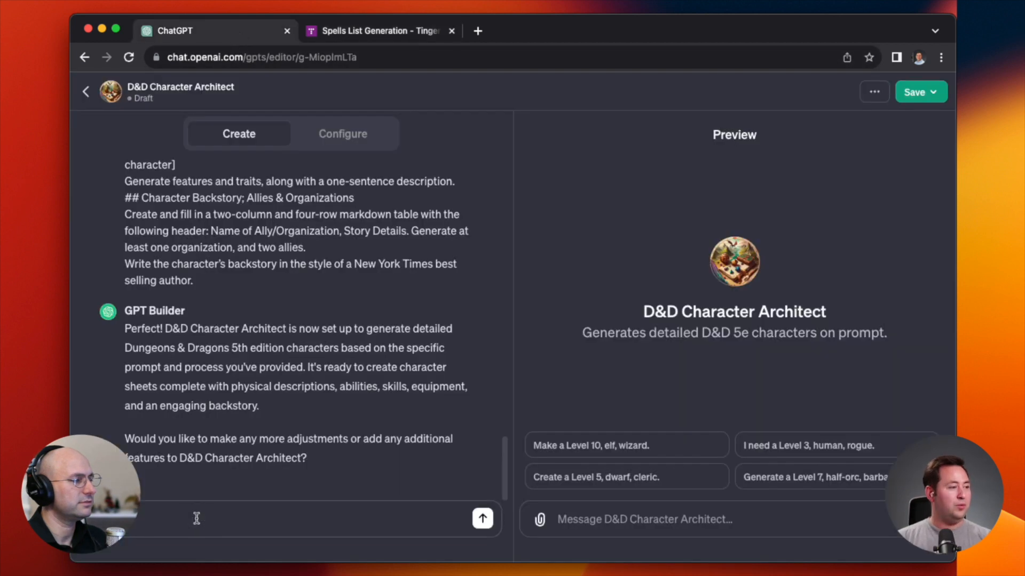
type(" of fo")
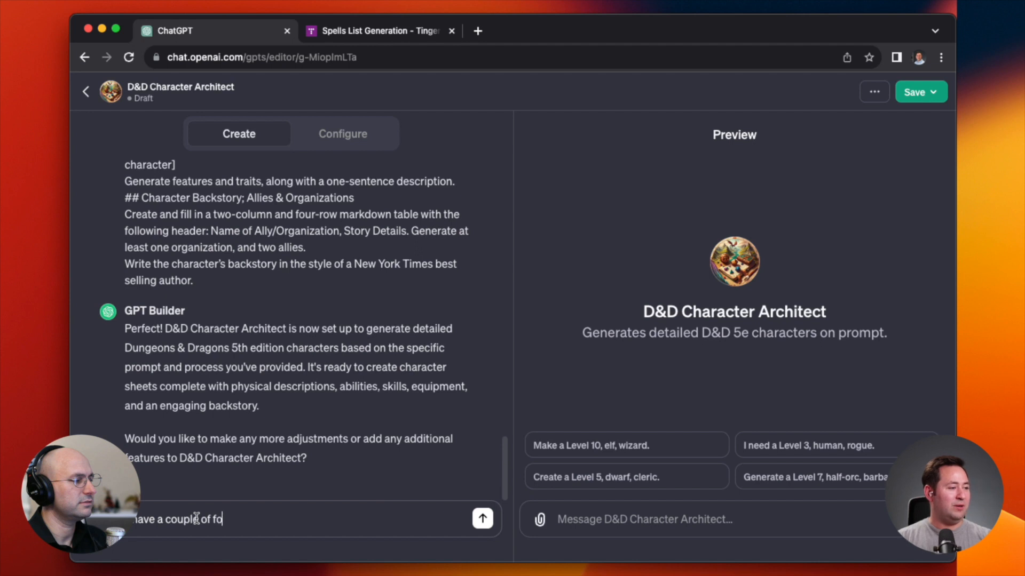
type("llowup prom")
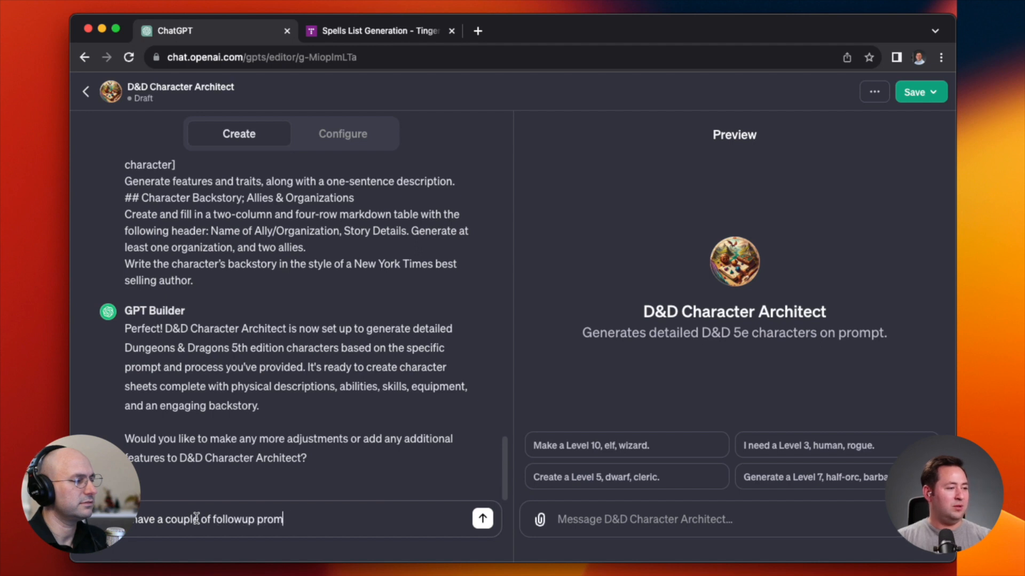
type("pts that request sp")
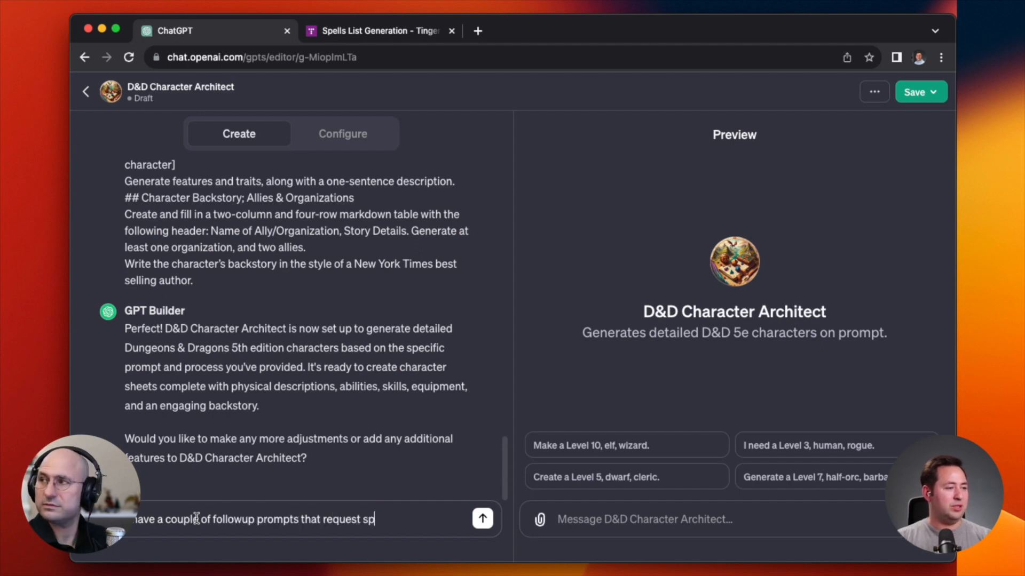
type("ecific information.")
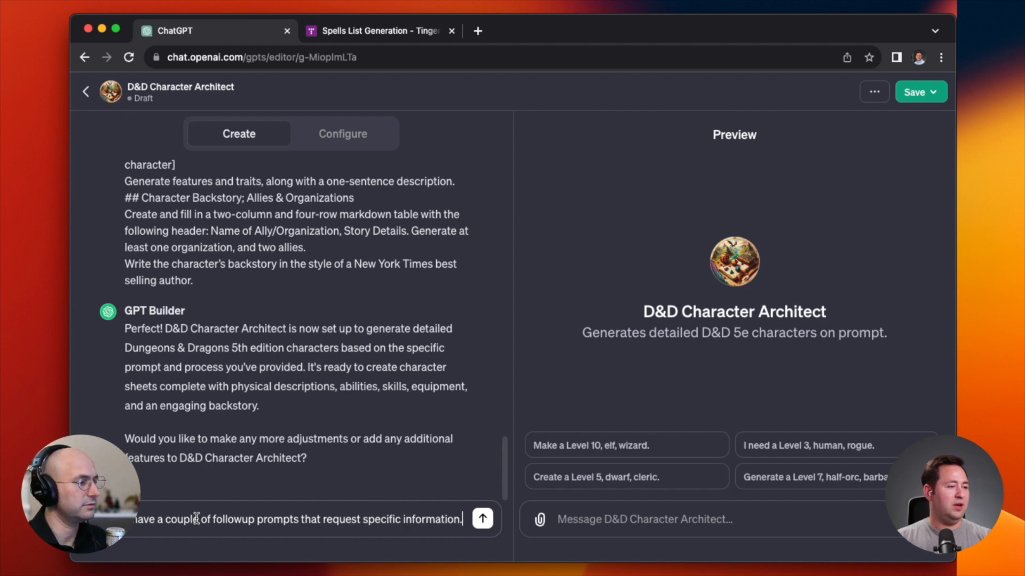
- Add a second line to the message reading "I want you to have and use this as an option that you can use"
key("shift+Return")
type("I want you t")
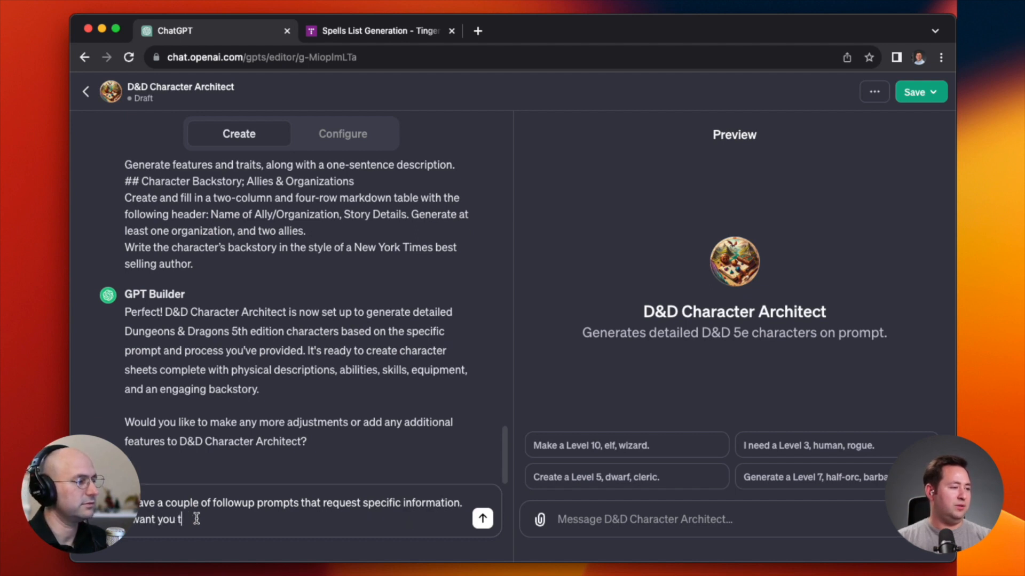
type("o have and use in t")
key("BackSpace")
key("BackSpace")
key("BackSpace")
key("BackSpace")
type("this in the")
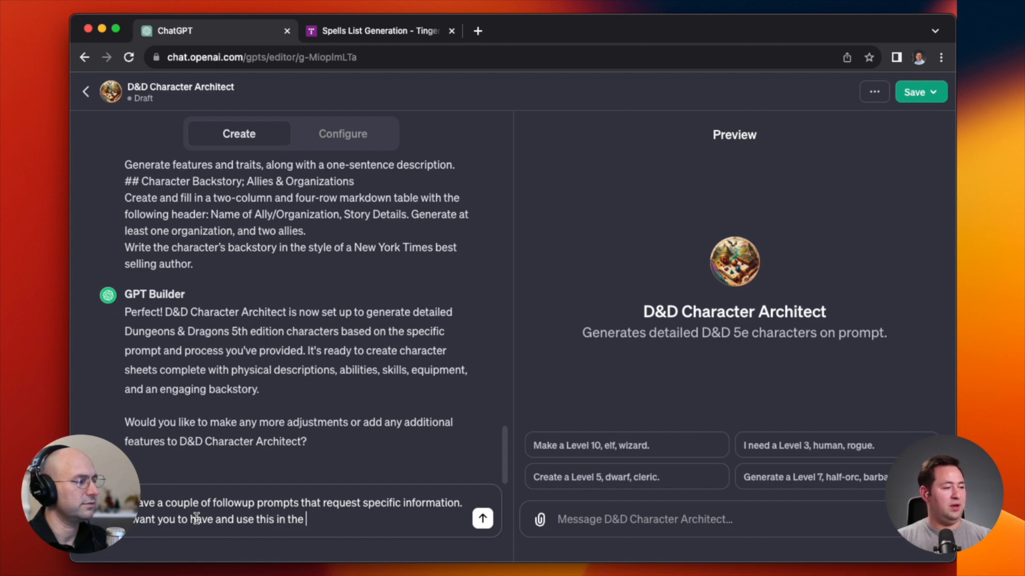
key("BackSpace")
key("BackSpace")
key("BackSpace")
key("BackSpace")
key("BackSpace")
key("BackSpace")
key("BackSpace")
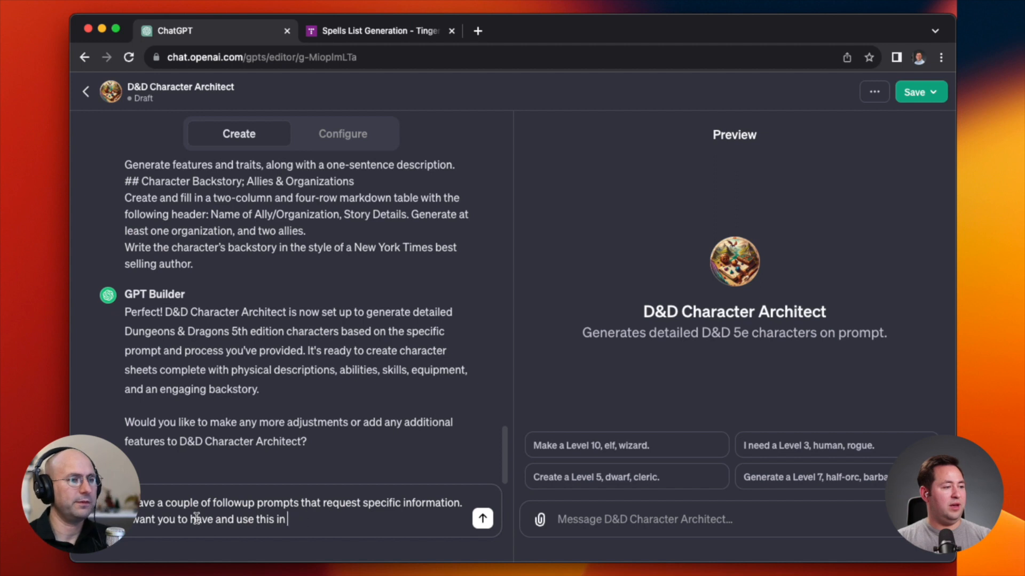
type("as an option that y")
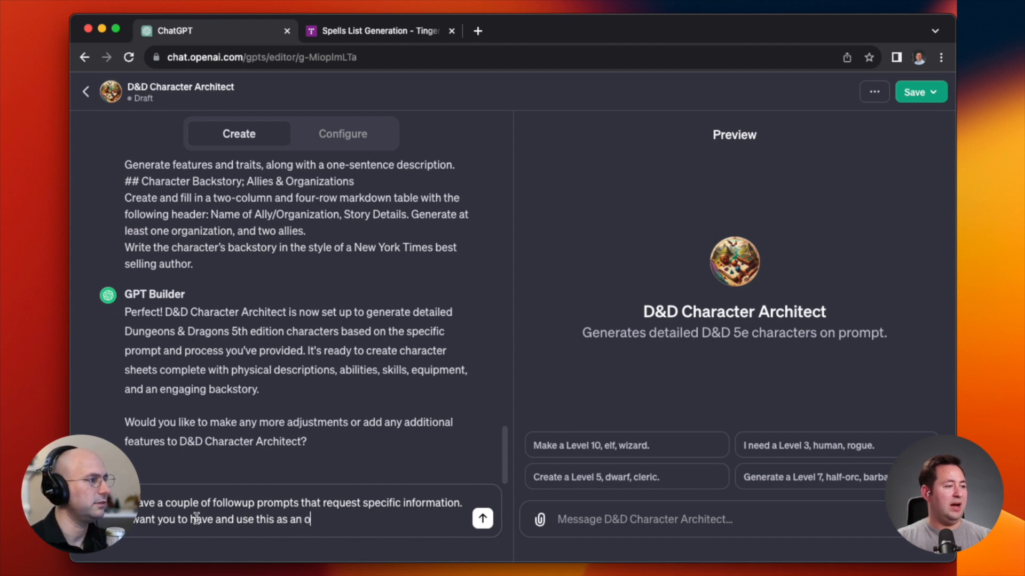
type("n use")
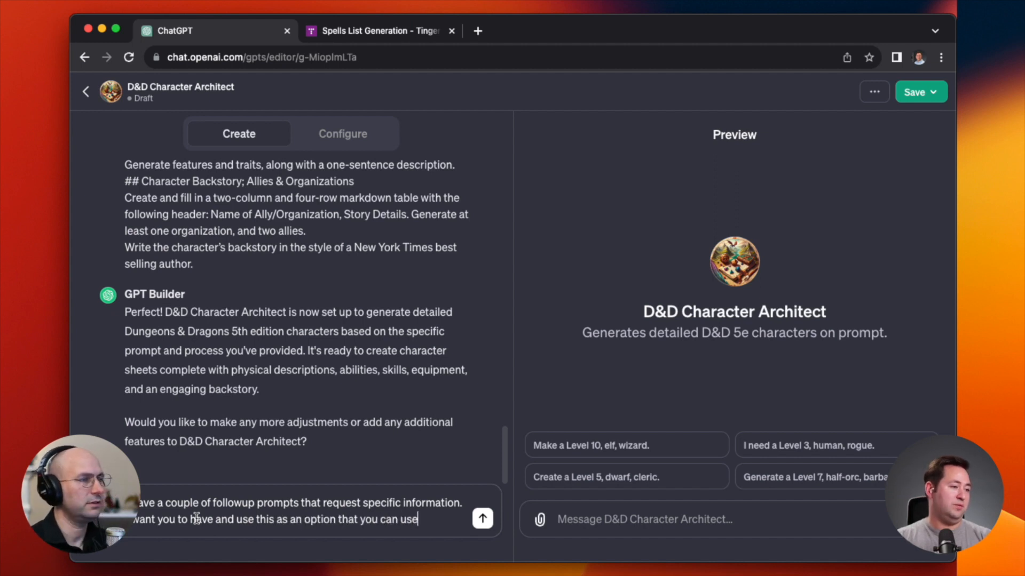
- Finish the line with "to offer after a character is created:", append the copied magic user prompt, and send the message
type(" to offer a")
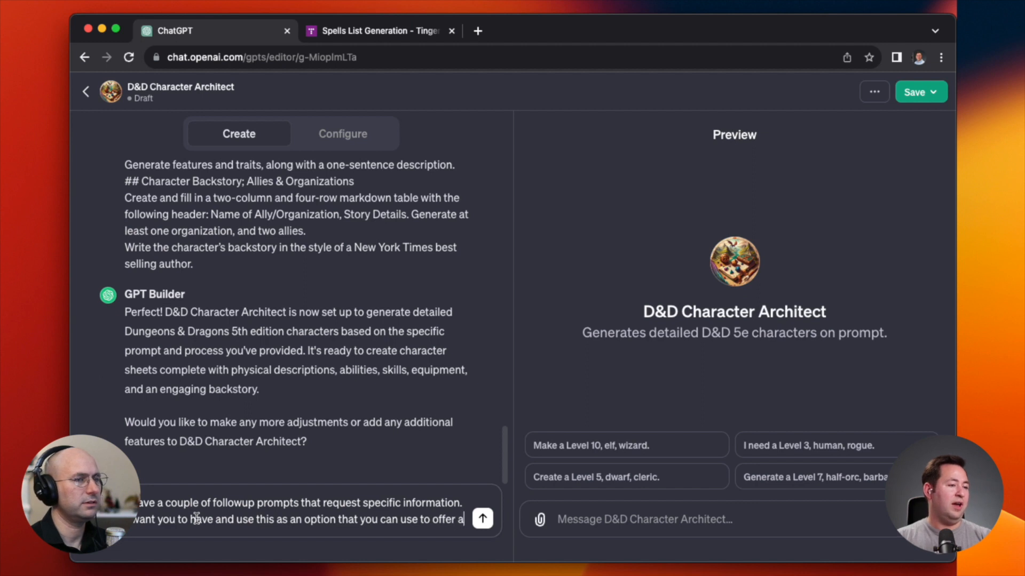
type(" character's created:")
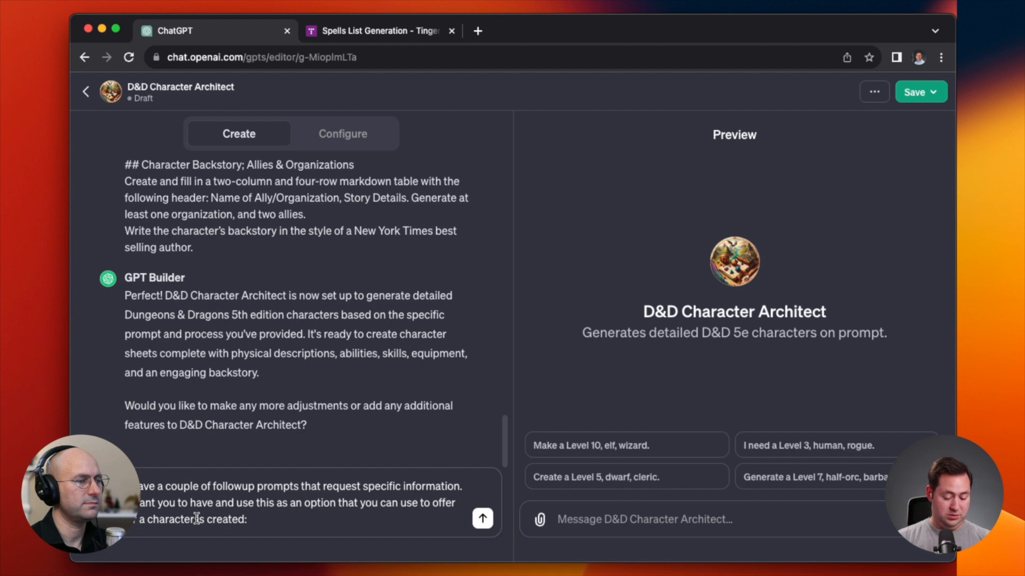
key("super+v")
key("Return")
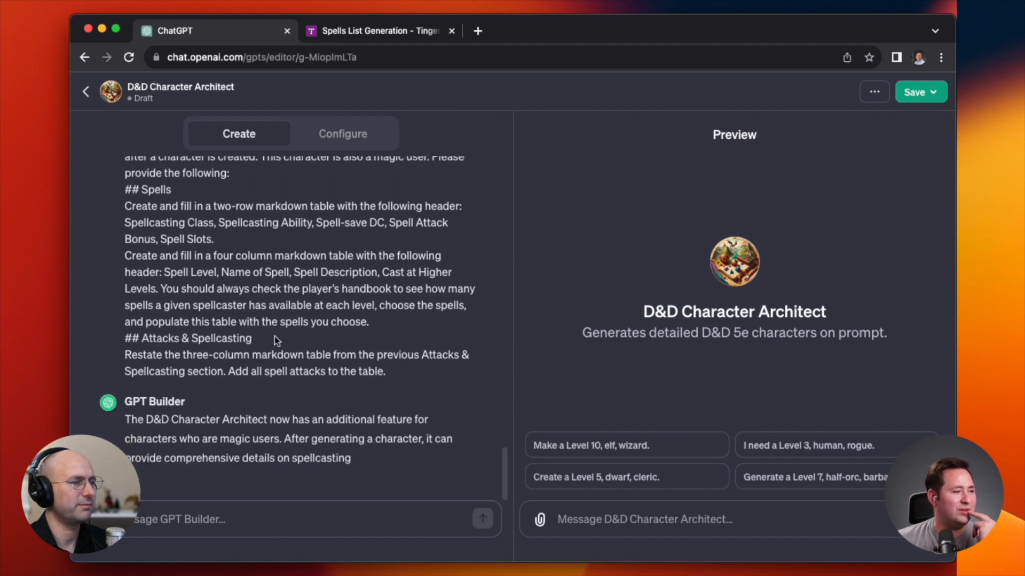
- Copy the game play prompt from the course's Game Play topic and return to the GPT builder
left_click(398, 31)
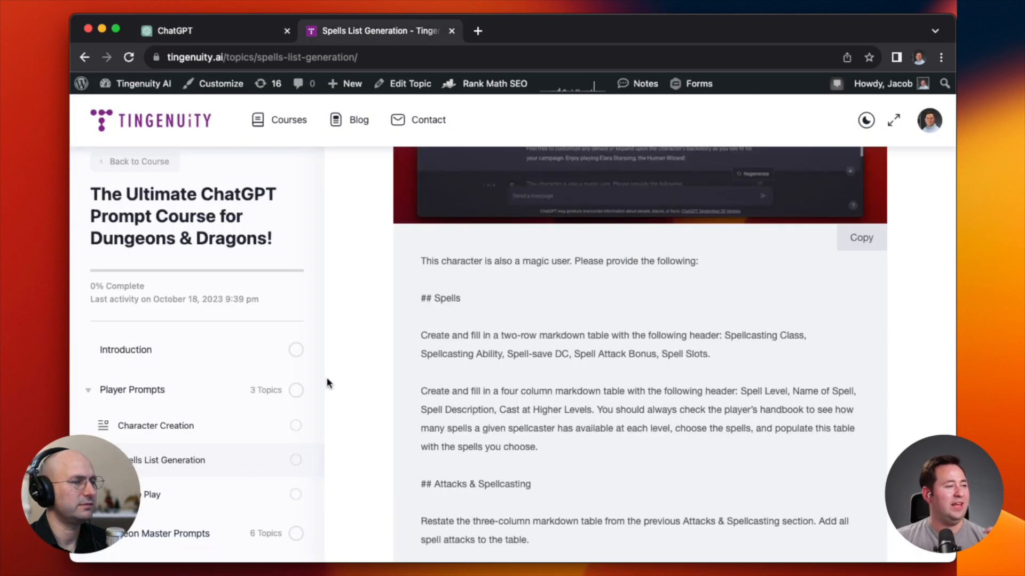
left_click(169, 499)
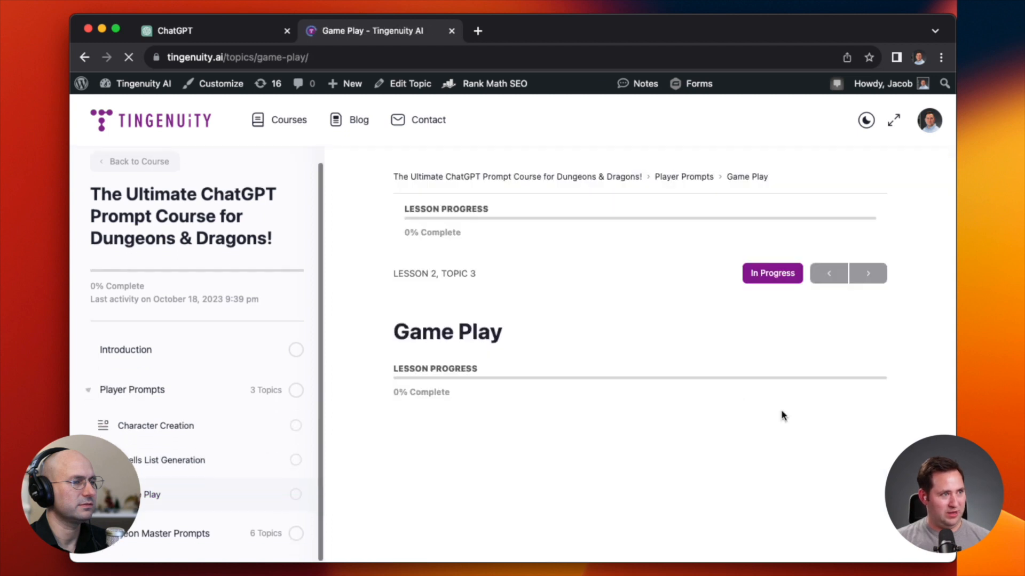
scroll(795, 426, "down", 5)
scroll(801, 433, "down", 1)
left_click(856, 323)
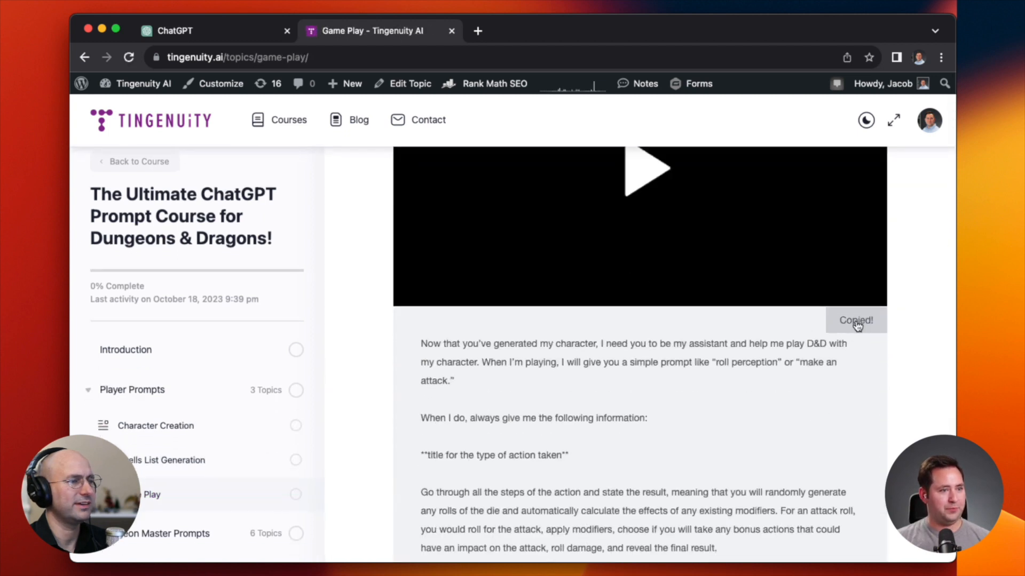
left_click(222, 31)
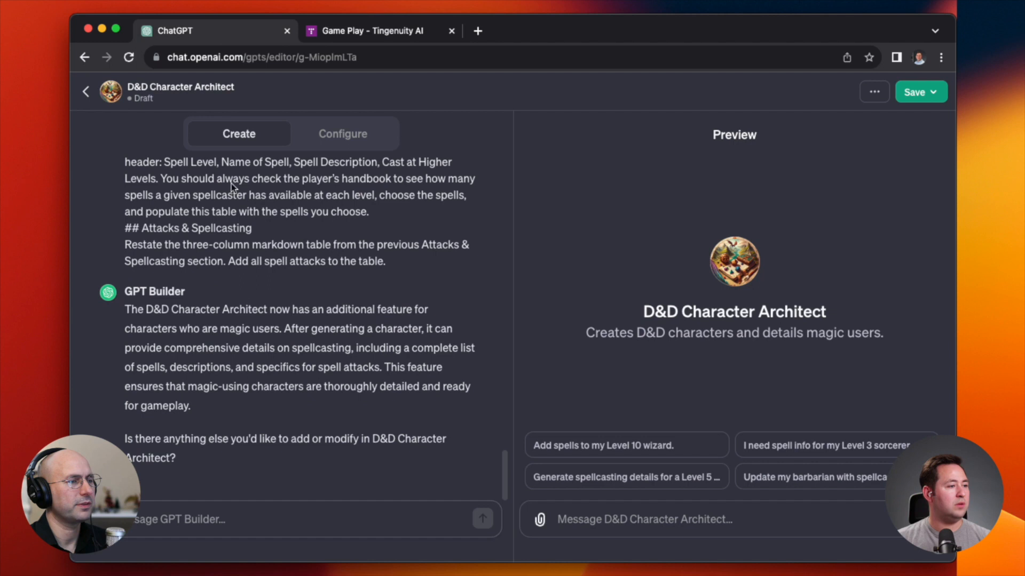
- Send the GPT Builder the message "This is another followup prompt we have used:" followed by the copied game play prompt
left_click(239, 512)
type("This is another fo")
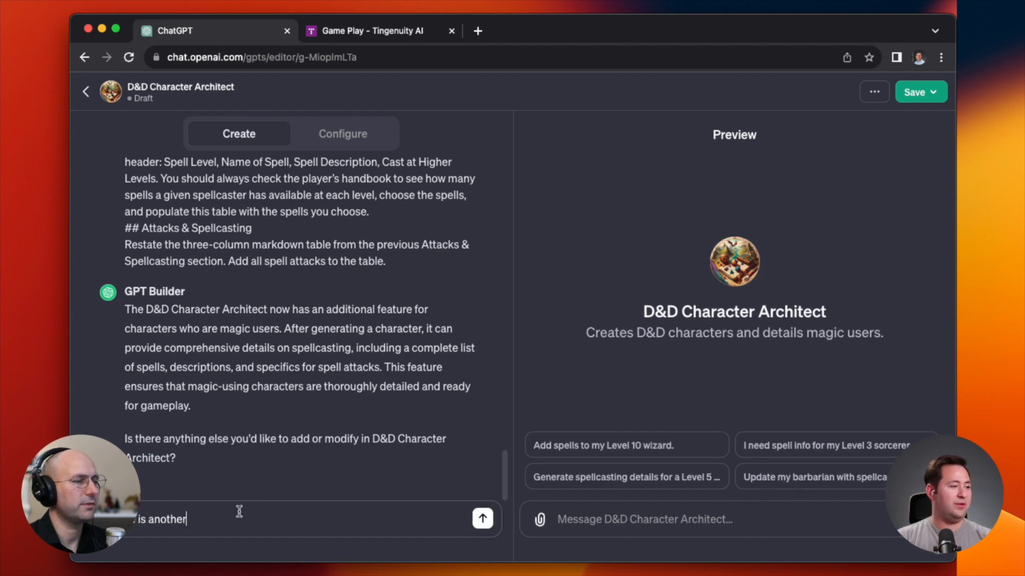
type("llowup prompt")
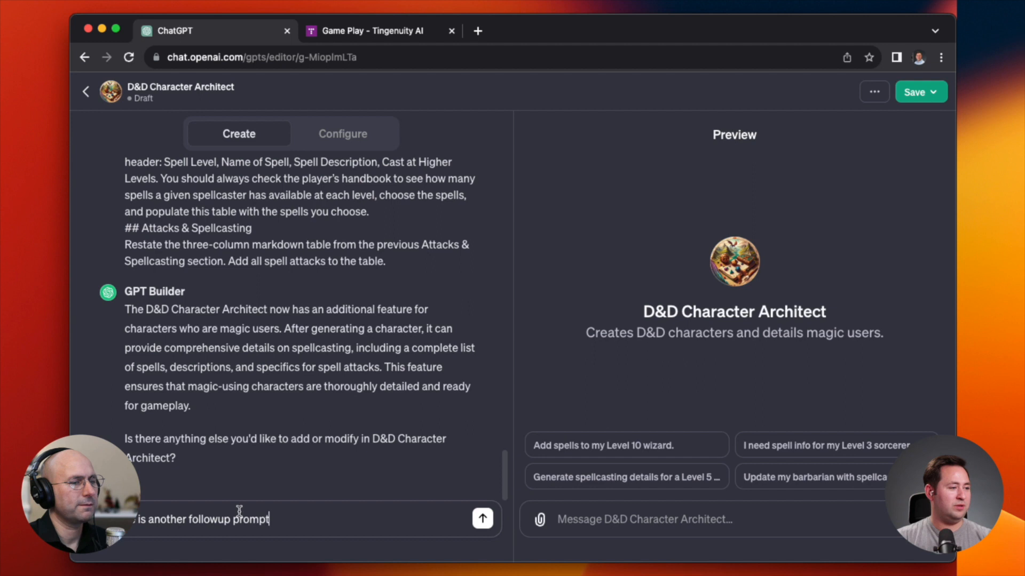
type(" we have used")
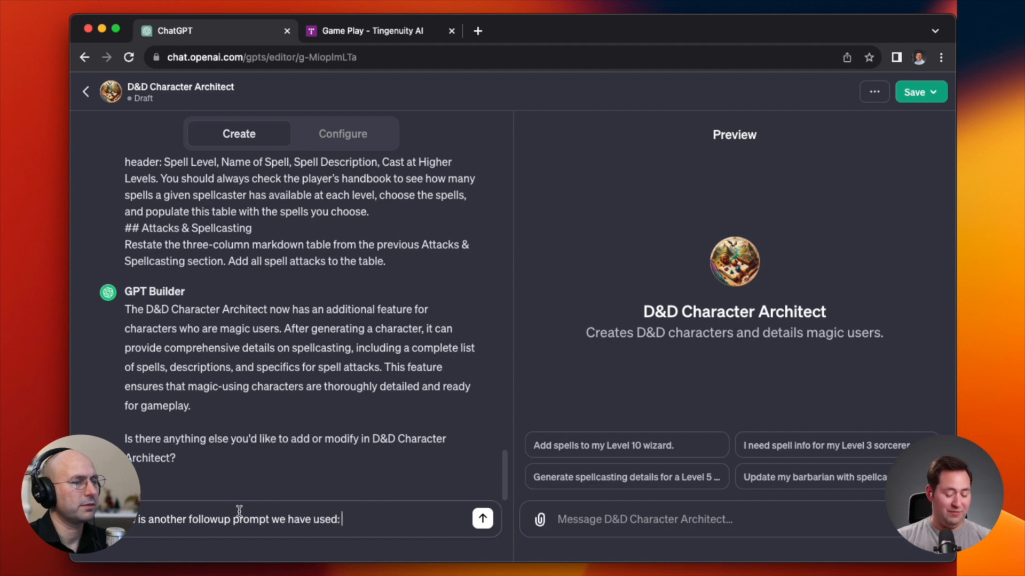
type(":")
key("super+v")
key("Return")
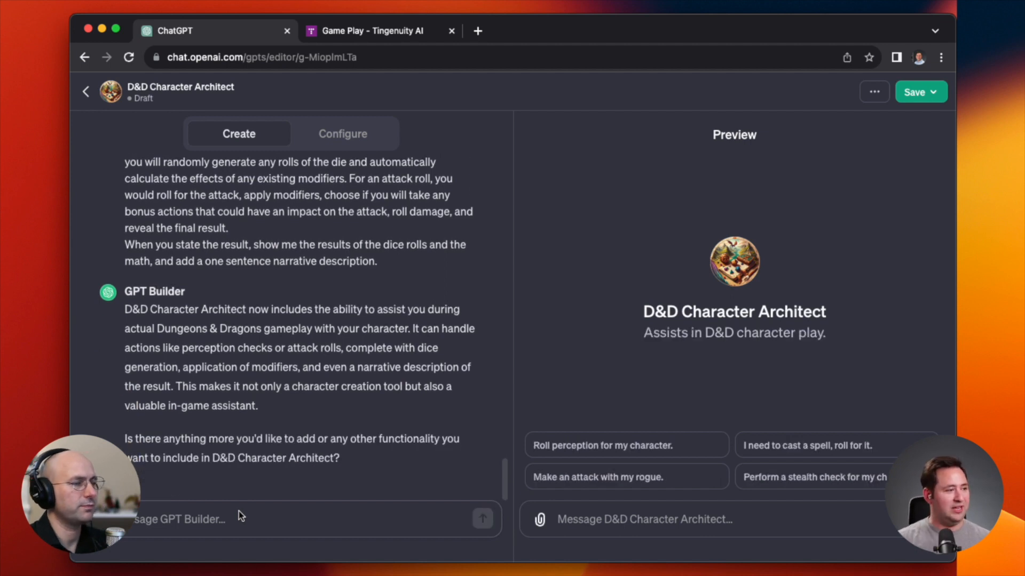
- Begin a new GPT Builder message containing "let's modify some of the behavior in the prompts. We sometimes ask"
left_click(220, 526)
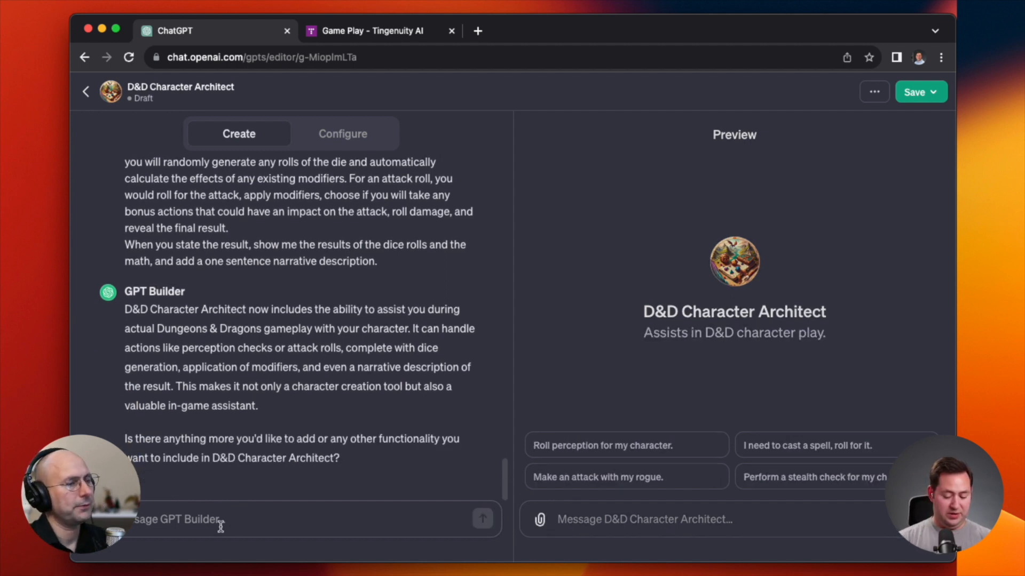
type("Ilet's mo")
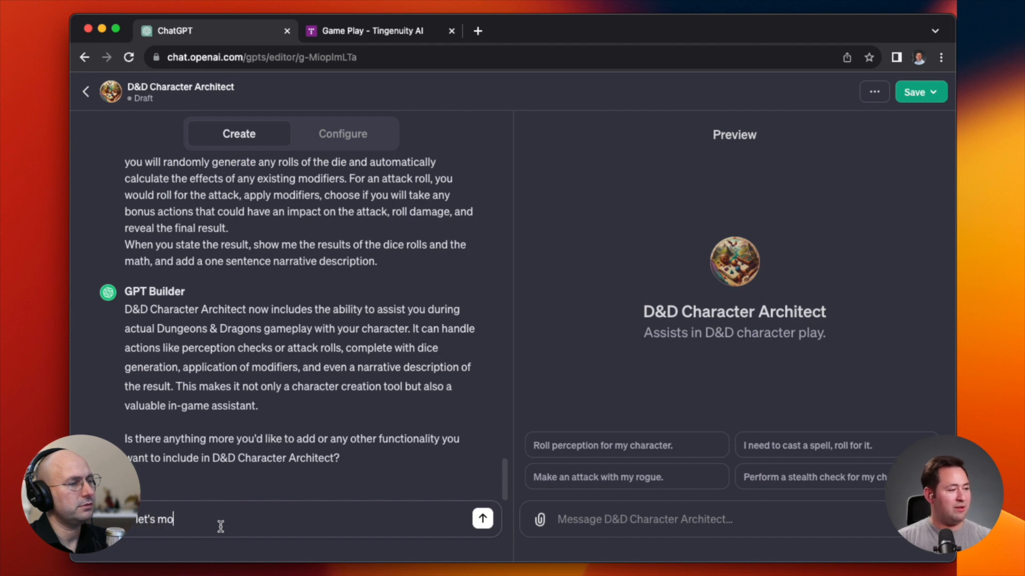
type("dify some of the ")
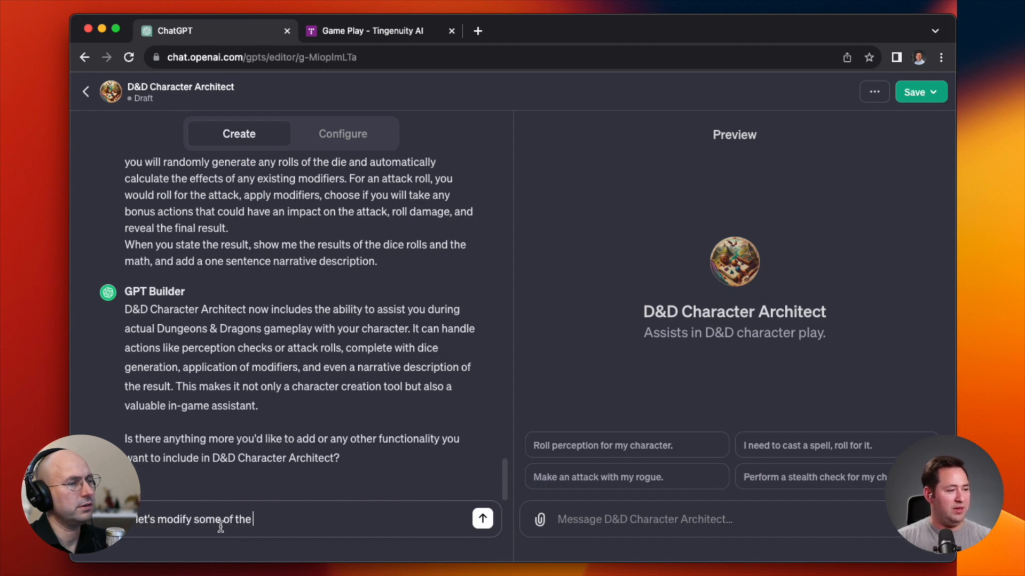
type("beahv")
key("BackSpace")
key("BackSpace")
key("BackSpace")
type("ha")
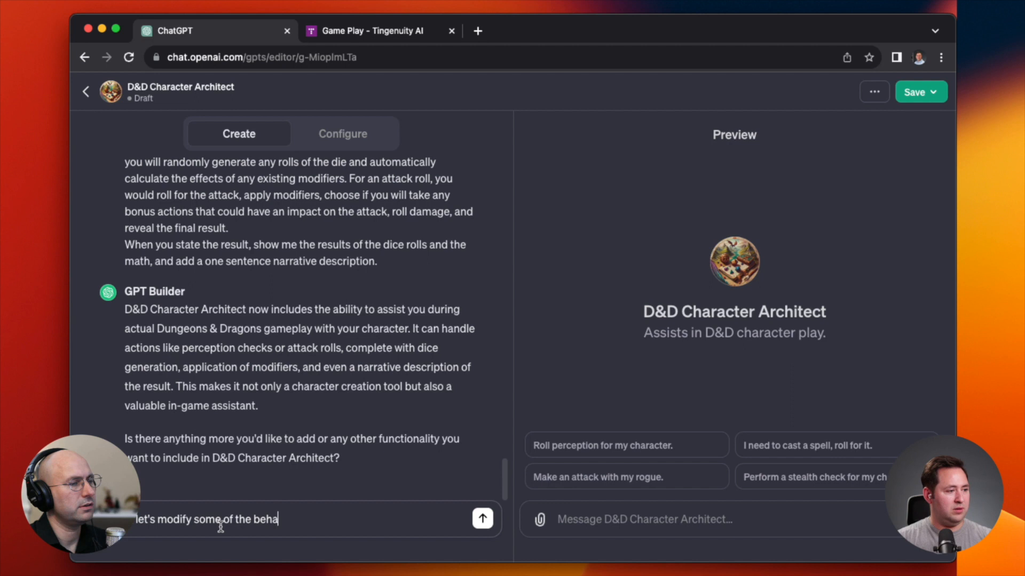
type("viro in the")
key("BackSpace")
key("BackSpace")
key("BackSpace")
key("BackSpace")
key("BackSpace")
key("BackSpace")
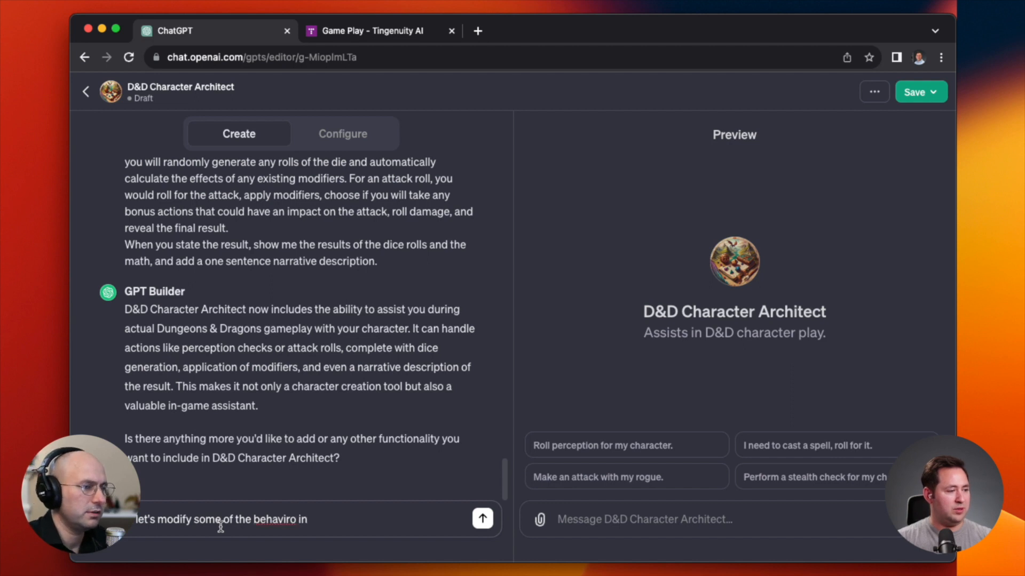
key("BackSpace")
key("BackSpace")
key("BackSpace")
type("or in the prmopt")
key("BackSpace")
key("BackSpace")
key("BackSpace")
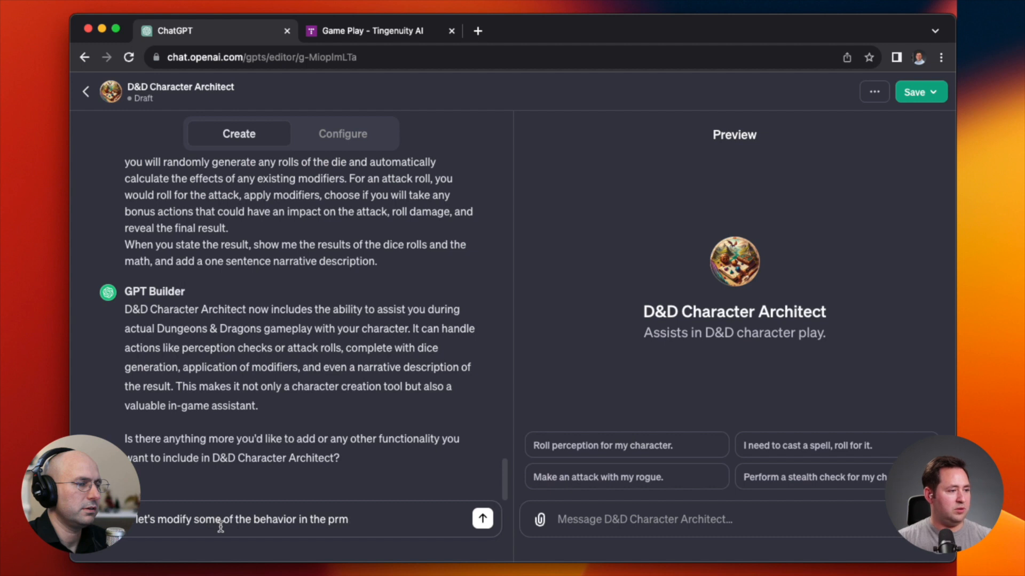
type("ompts. We sometimes ask")
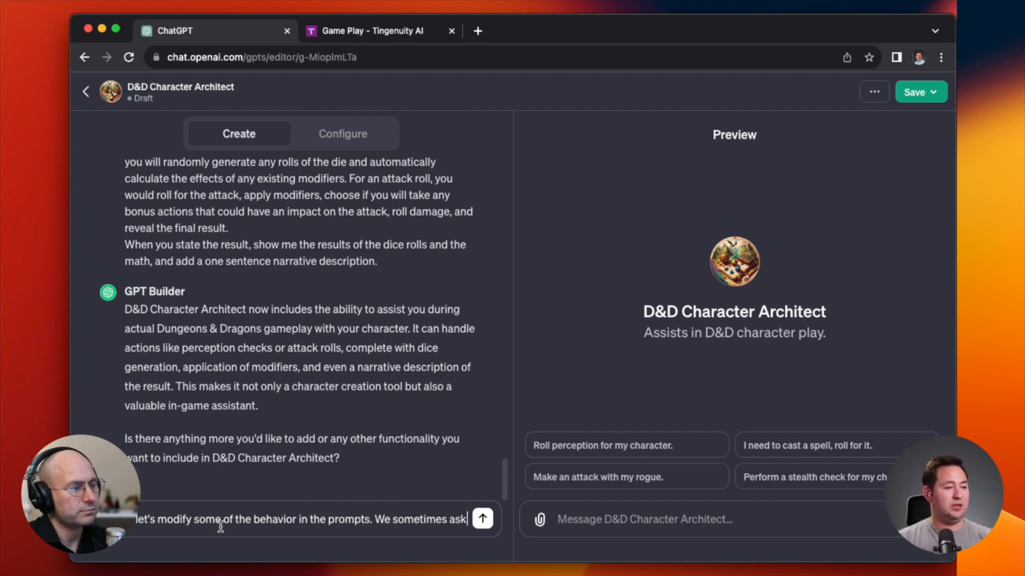
- Continue the message with "for a Midjourney Description. For the character creation prompt, and for the action prompts that users may use,"
type(" Midjourney Description")
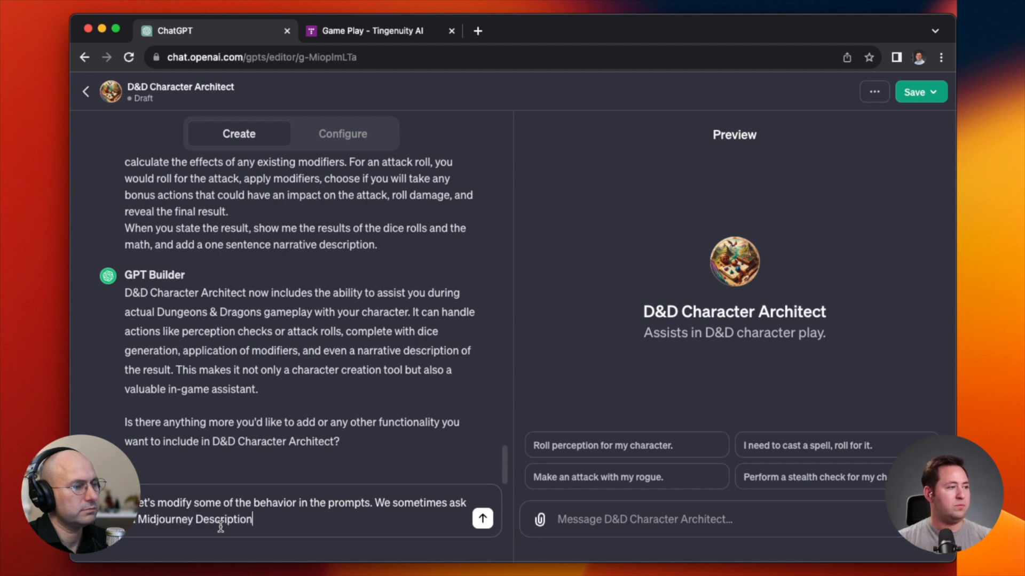
type(". For the char")
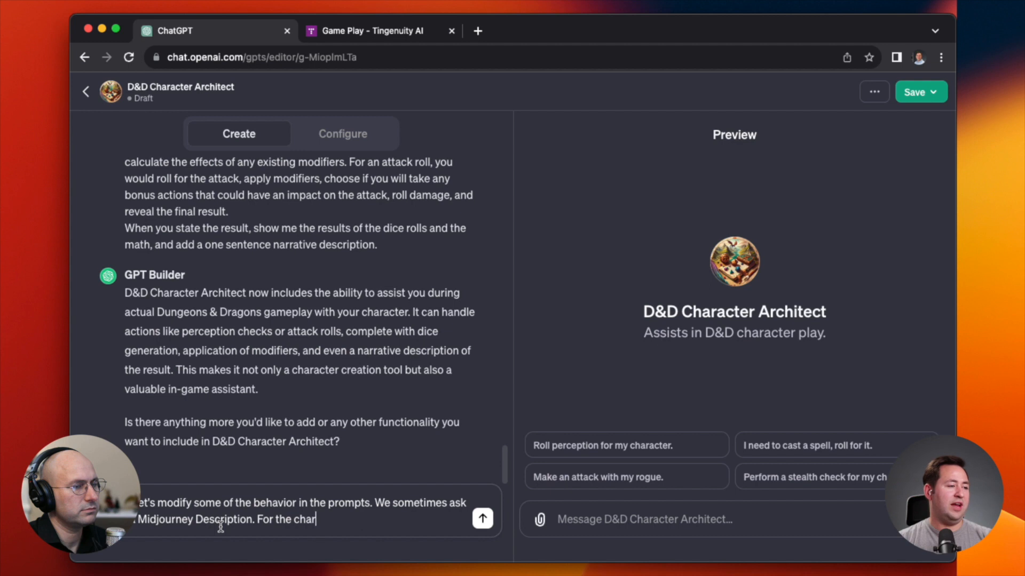
type("acter creation prompt")
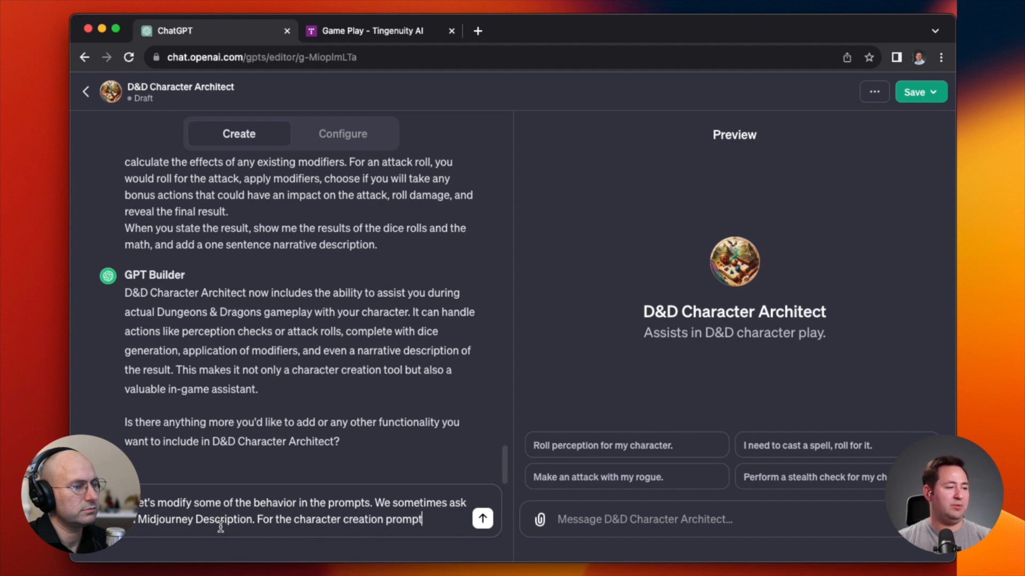
type(", and for ac")
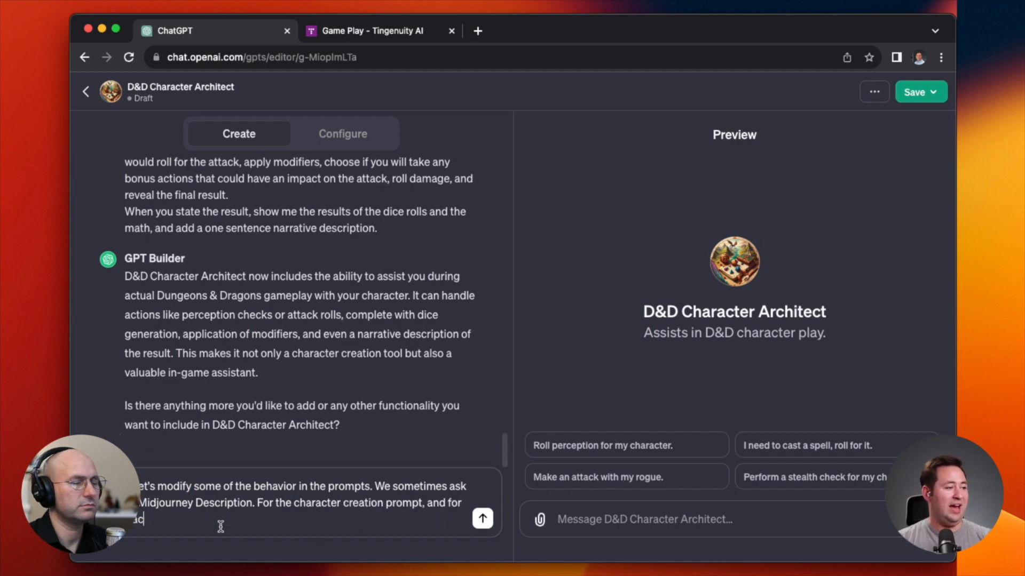
type("tion prom")
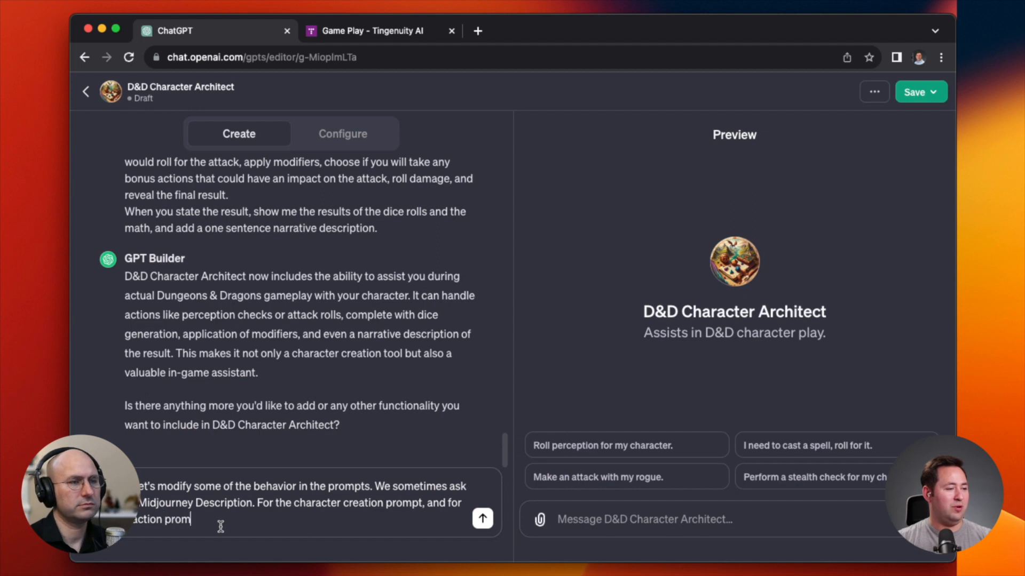
type("pts that users ")
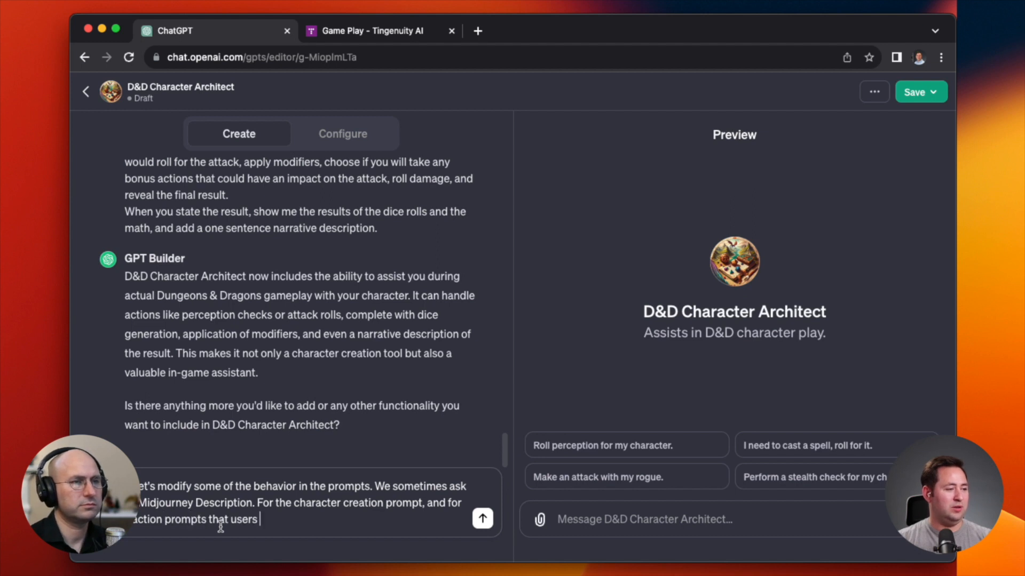
type("may use, ")
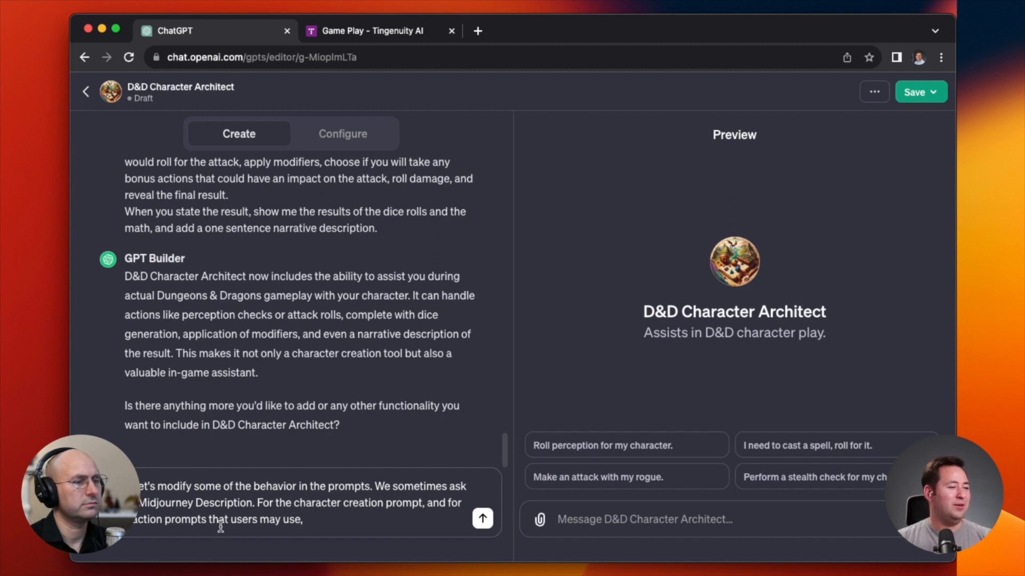
- Complete the sentence with "instead of providing a midjourney description, you should just go ahead and make the image."
type("instead of creating")
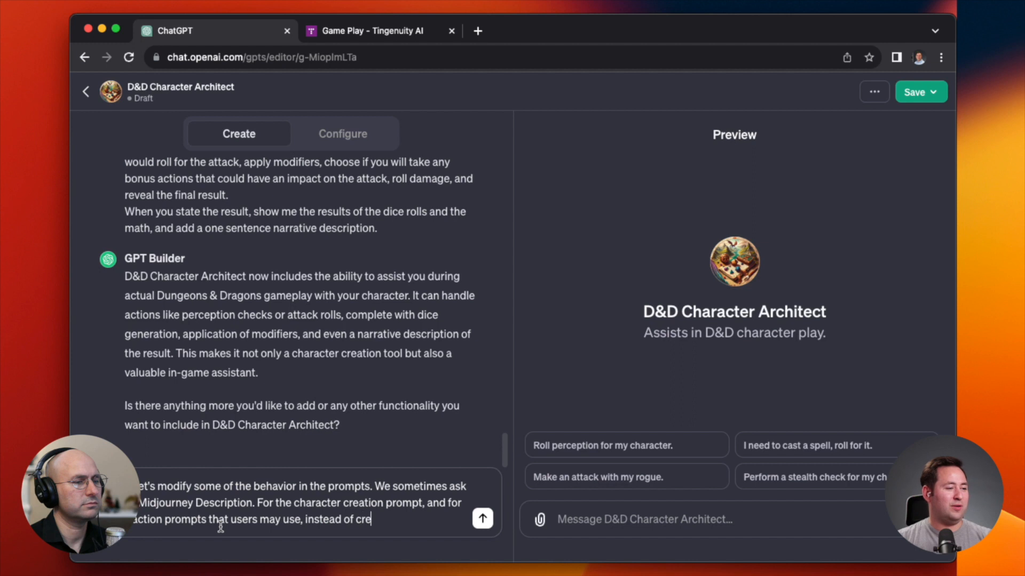
key("BackSpace")
key("BackSpace")
key("BackSpace")
key("BackSpace")
key("BackSpace")
key("BackSpace")
key("BackSpace")
key("BackSpace")
type("providing a midj")
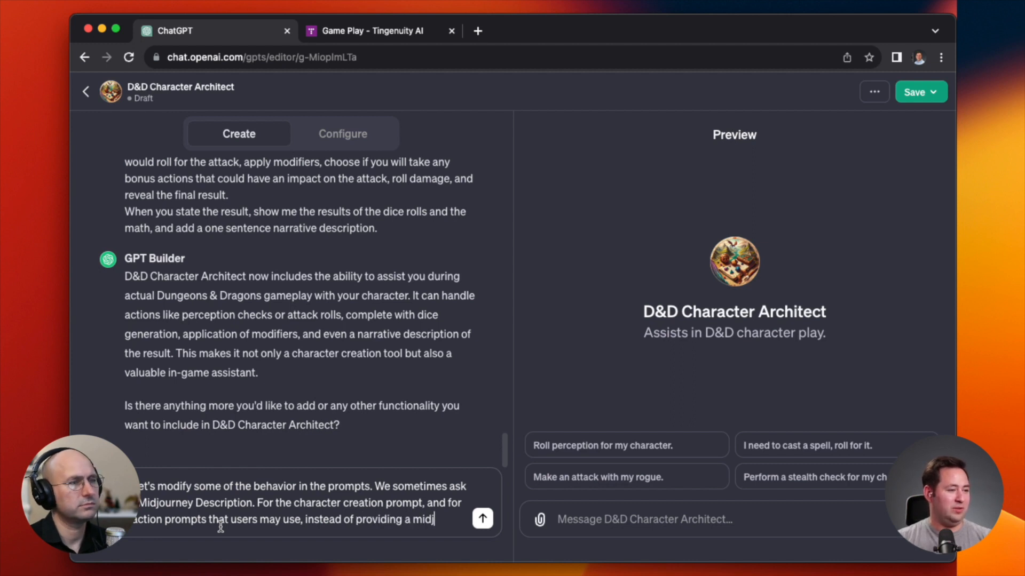
type("ourney descripti")
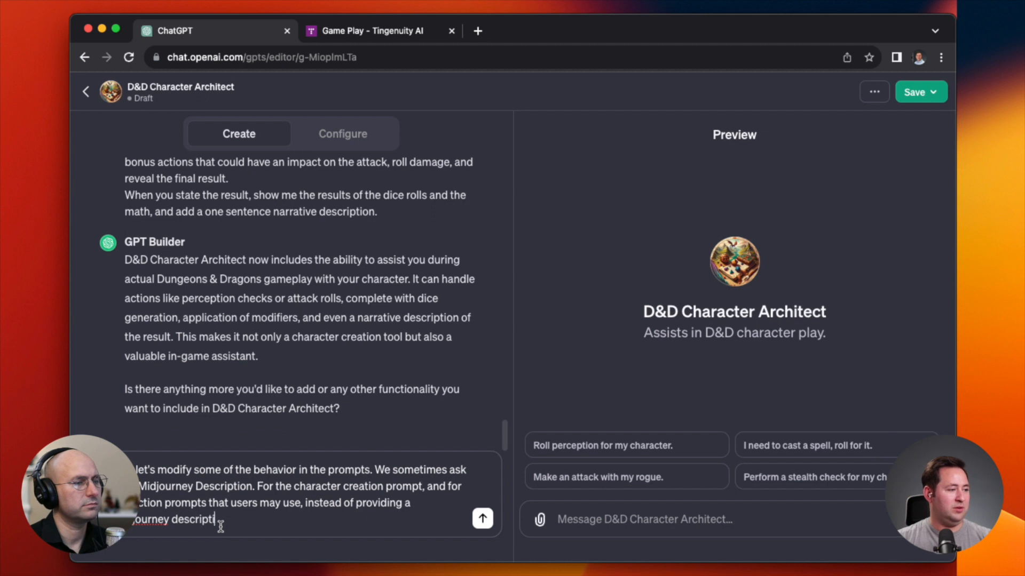
type("on, you shoudl j")
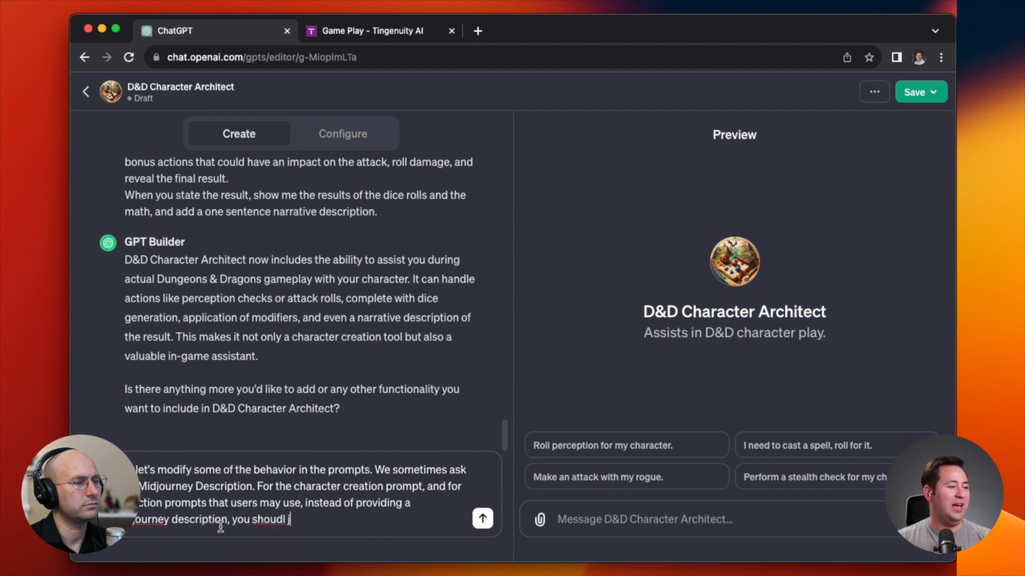
key("BackSpace")
key("BackSpace")
key("BackSpace")
key("BackSpace")
type("ld just go a")
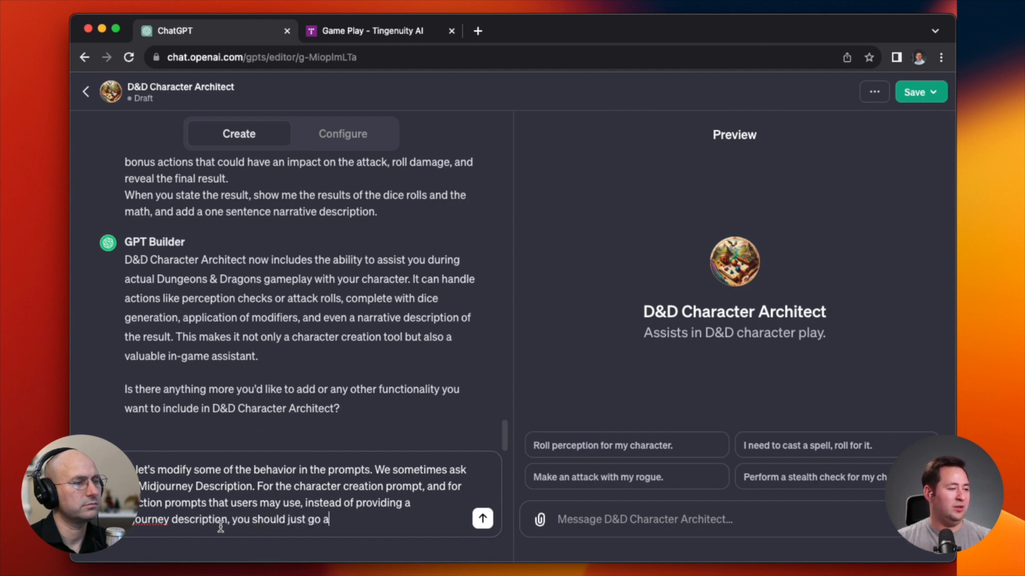
type("head and make the image")
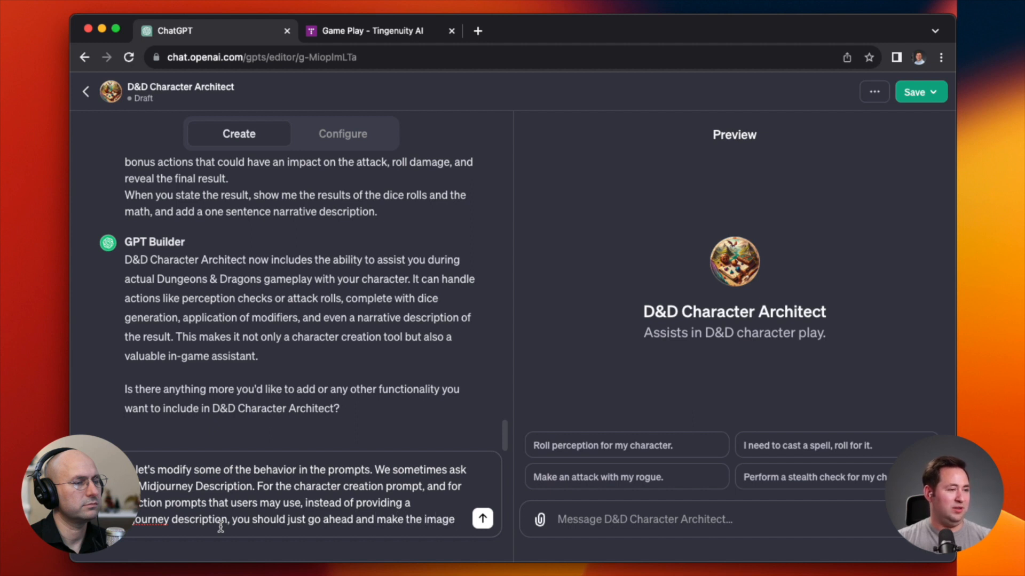
type(".")
- Add the instruction "For character portraits, the aspect ratio should be 4 x6." to the GPT Builder message
key("shift+Return")
type("Charc")
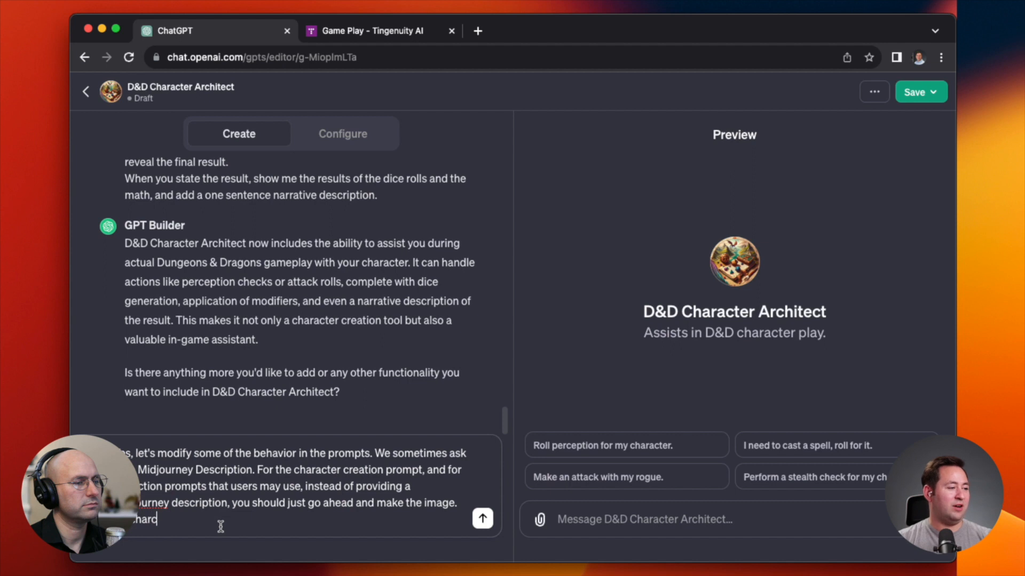
key("BackSpace")
key("shift+Return")
type("Charct")
key("BackSpace")
key("BackSpace")
type("acter portraits, the aspect")
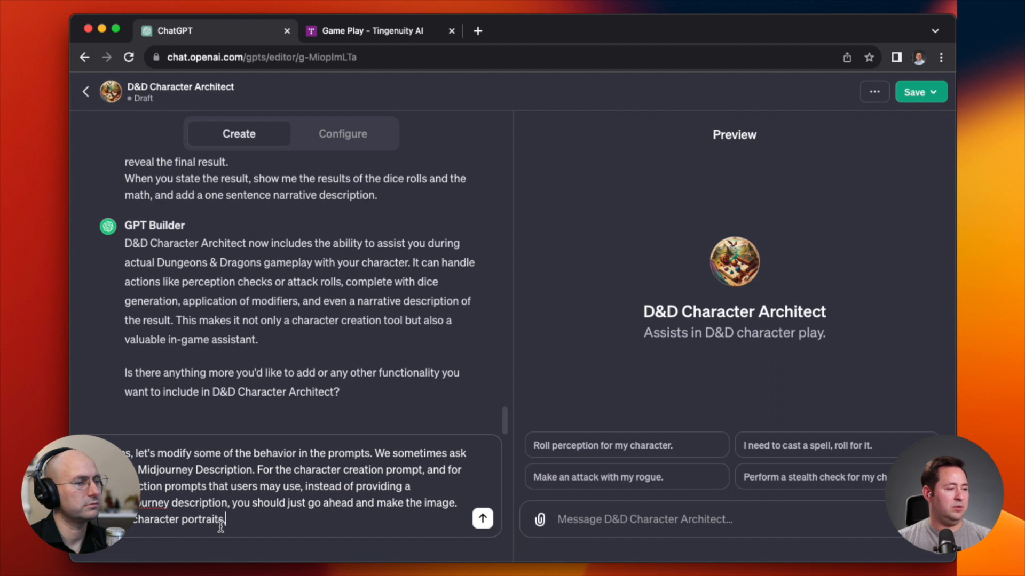
type(" ra")
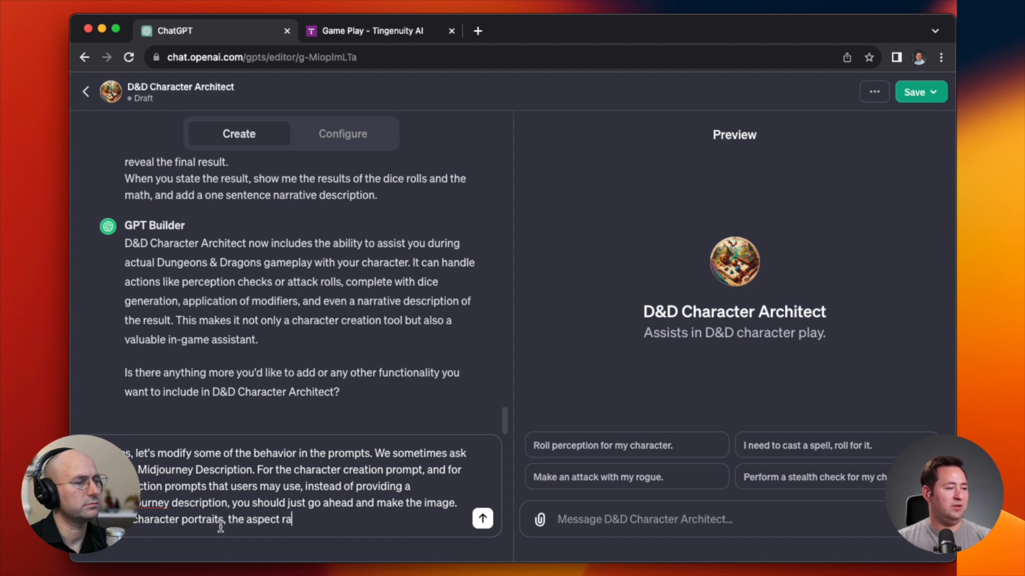
type("tio should be 4 x6. For")
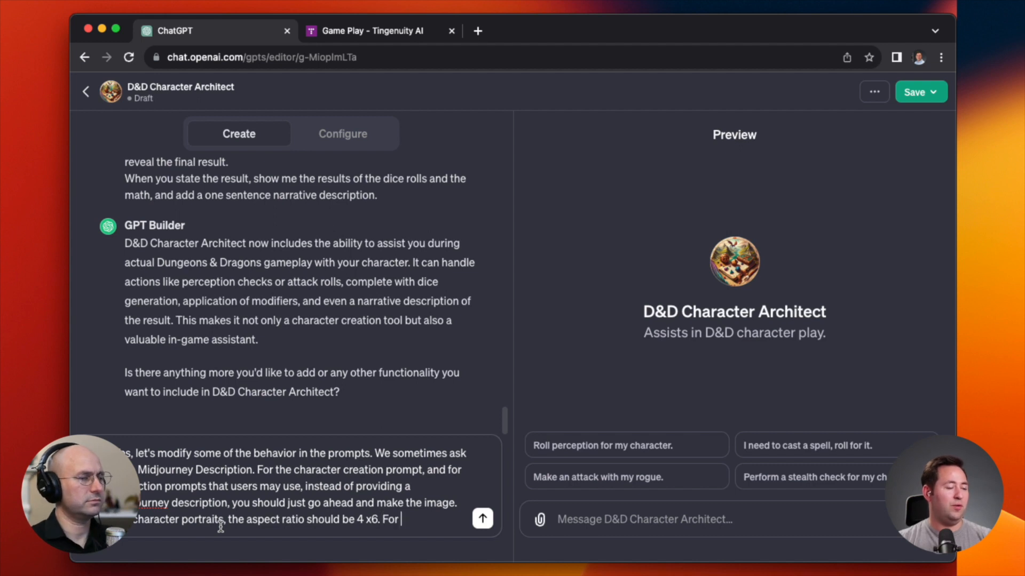
- Add "For player actions, the aspect ratio should be 16 x9." and send the message to the GPT Builder
type(" player actions, the aps")
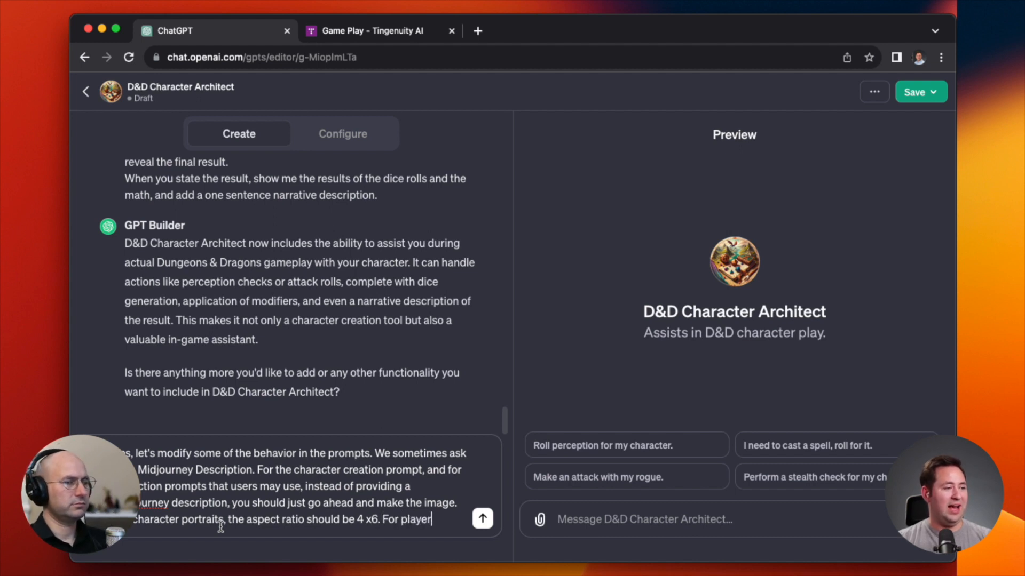
key("BackSpace")
key("BackSpace")
type("spect ratio should ")
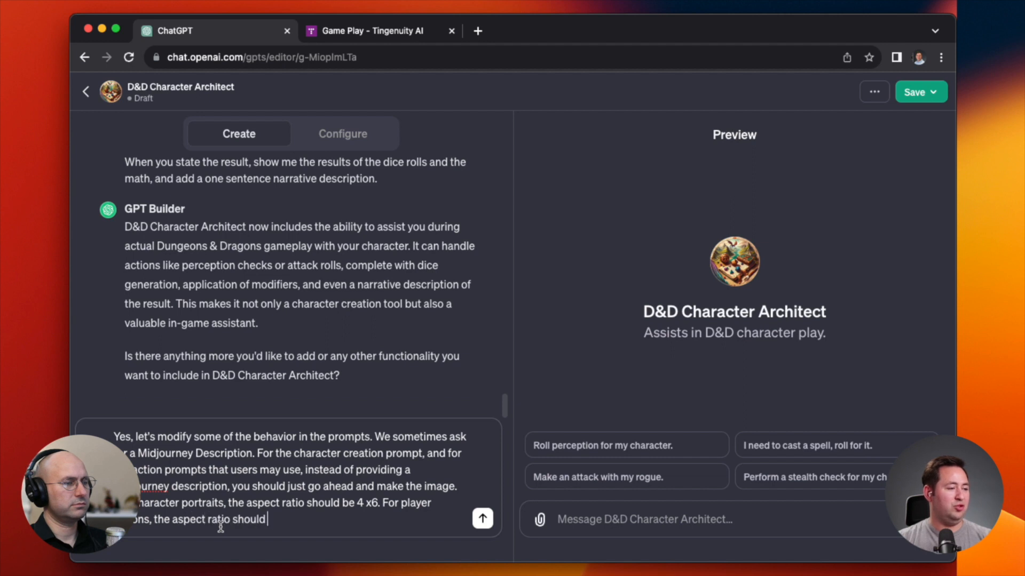
type("be 16 x9.")
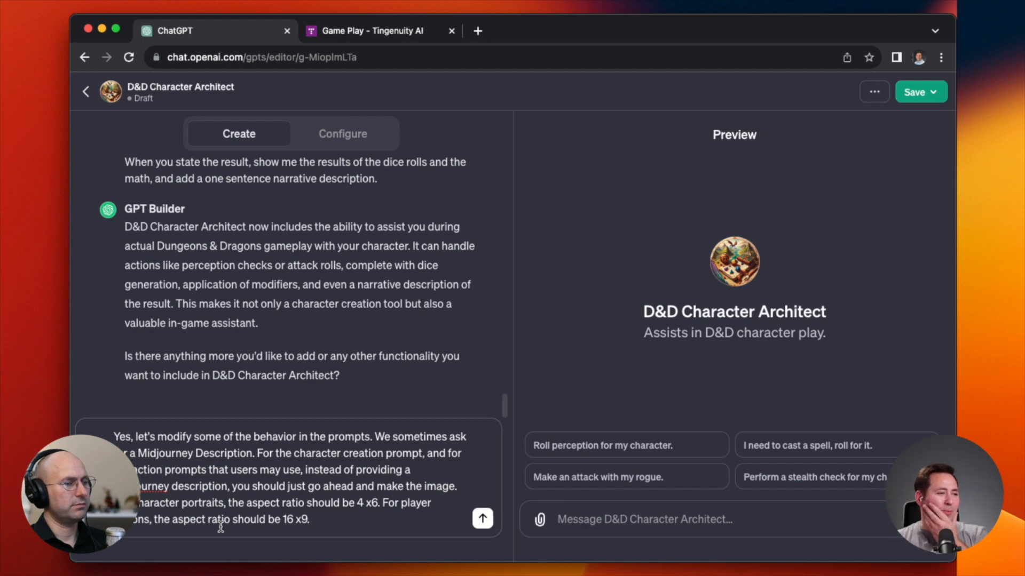
key("Return")
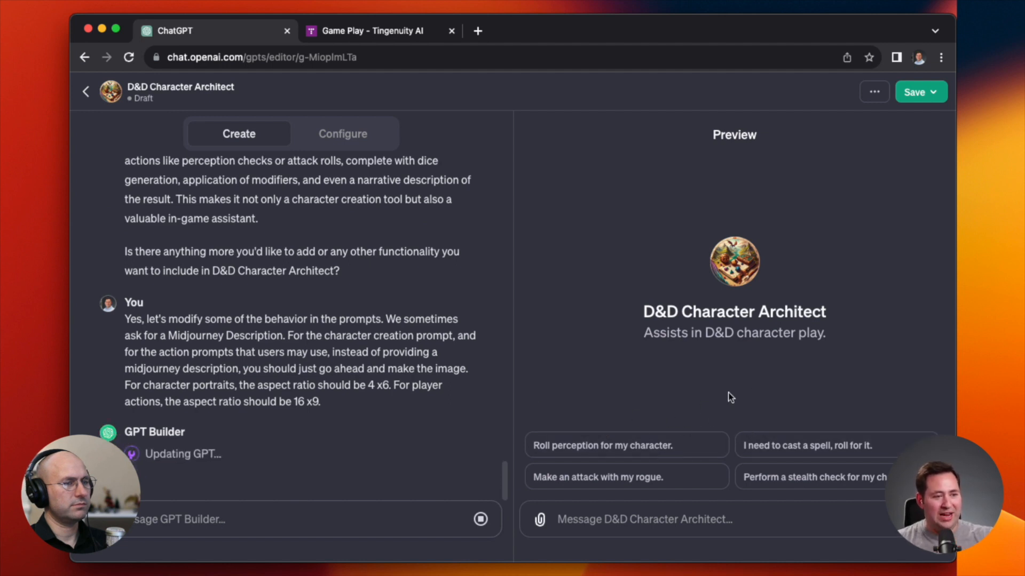
- Check the GPT's configured conversation starters and draft a GPT Builder message with "conversation starters should be variations on the example"
left_click(343, 133)
scroll(247, 326, "down", 5)
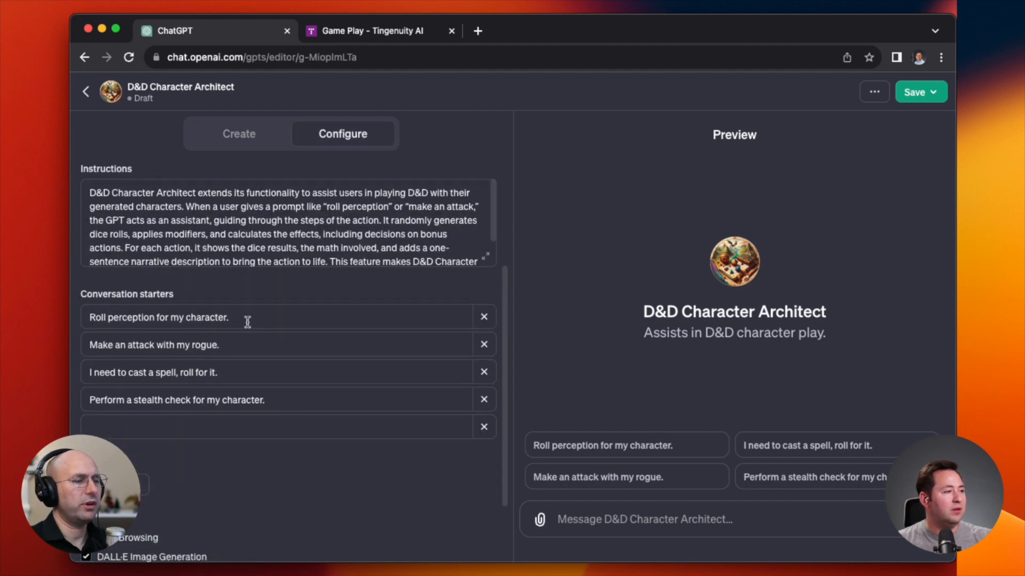
left_click(239, 133)
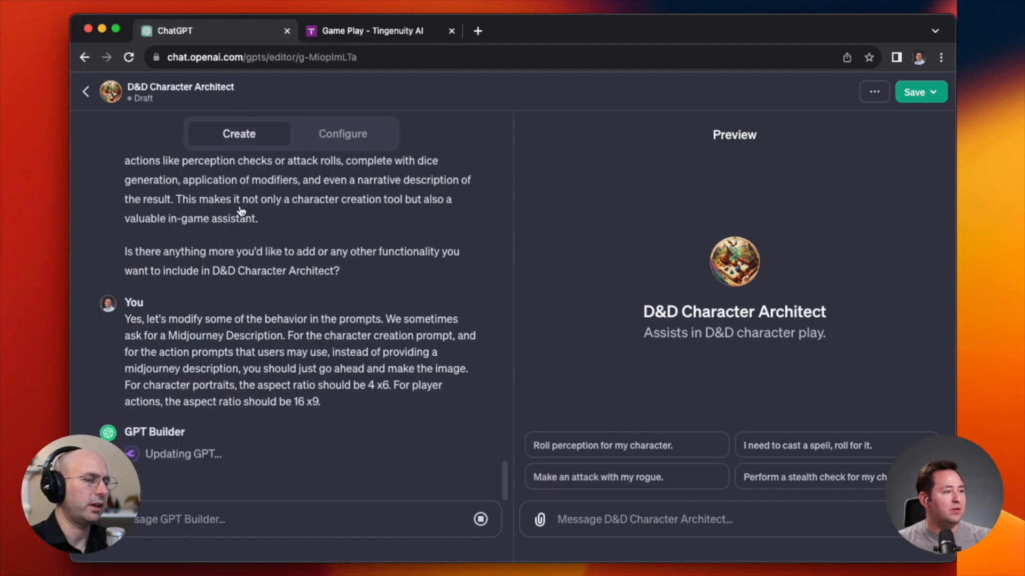
left_click(220, 518)
type("convers")
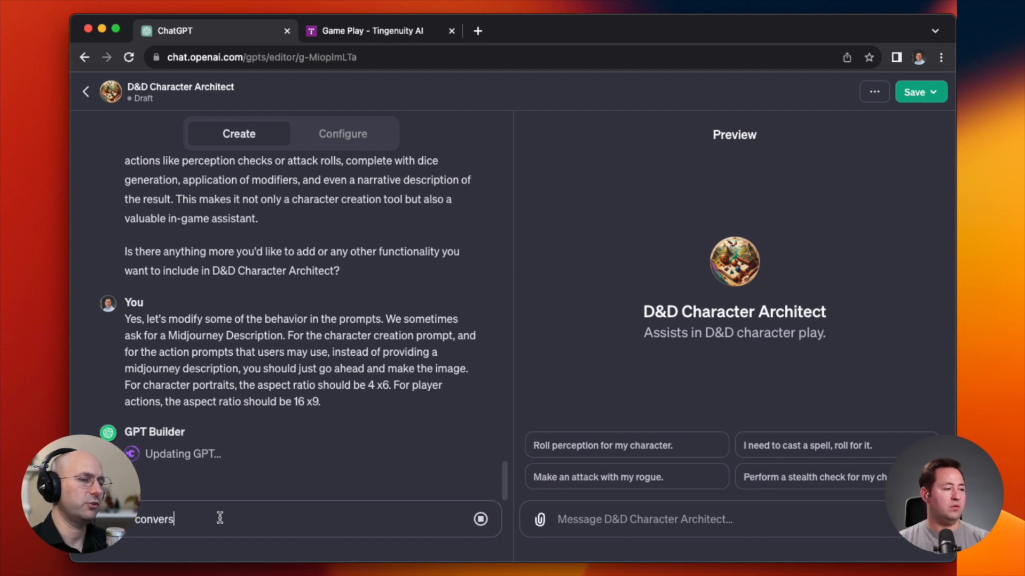
type("ation starters sho")
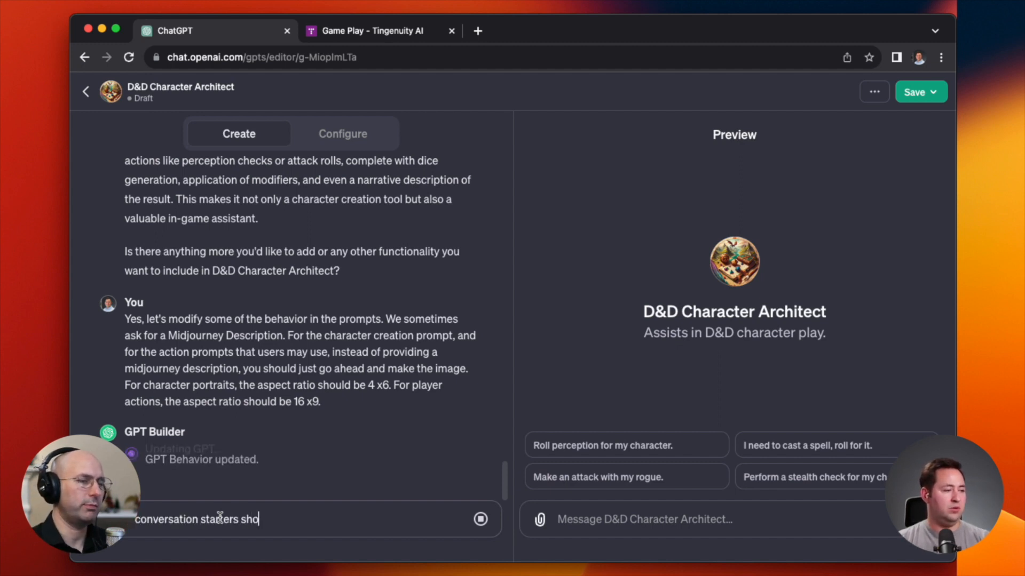
type("uld be the")
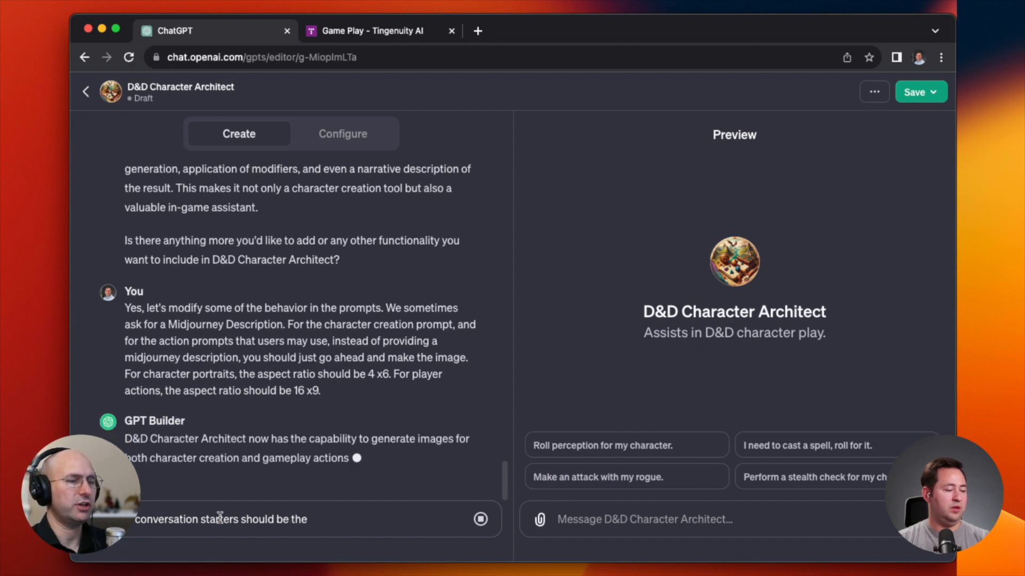
key("BackSpace")
key("BackSpace")
key("BackSpace")
key("BackSpace")
type("variatio")
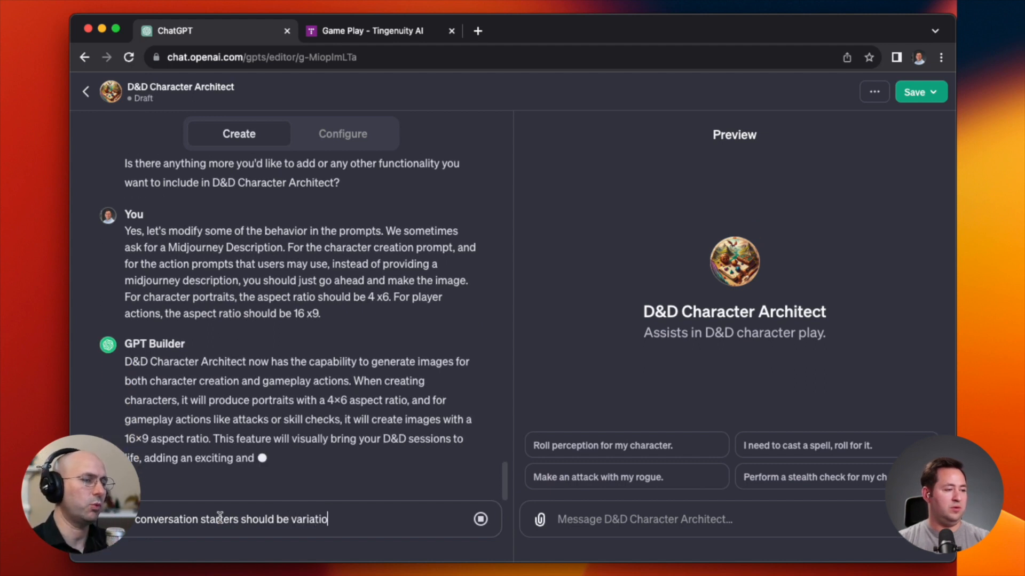
type("ns on the example")
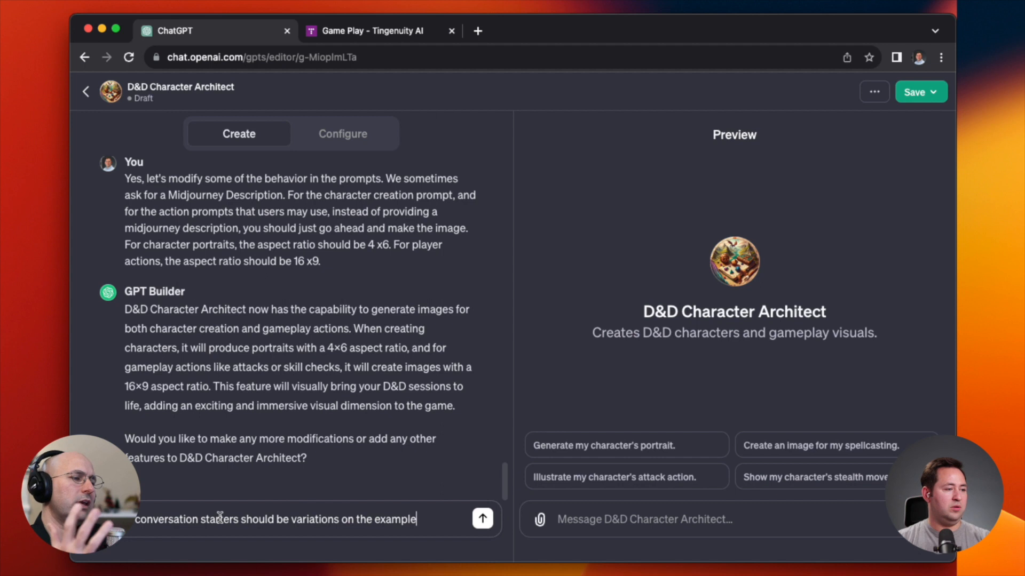
- Complete the message as "All the conversation starters should be variations on the example prompt to begin creating a character" and send it
type(" prompt to ")
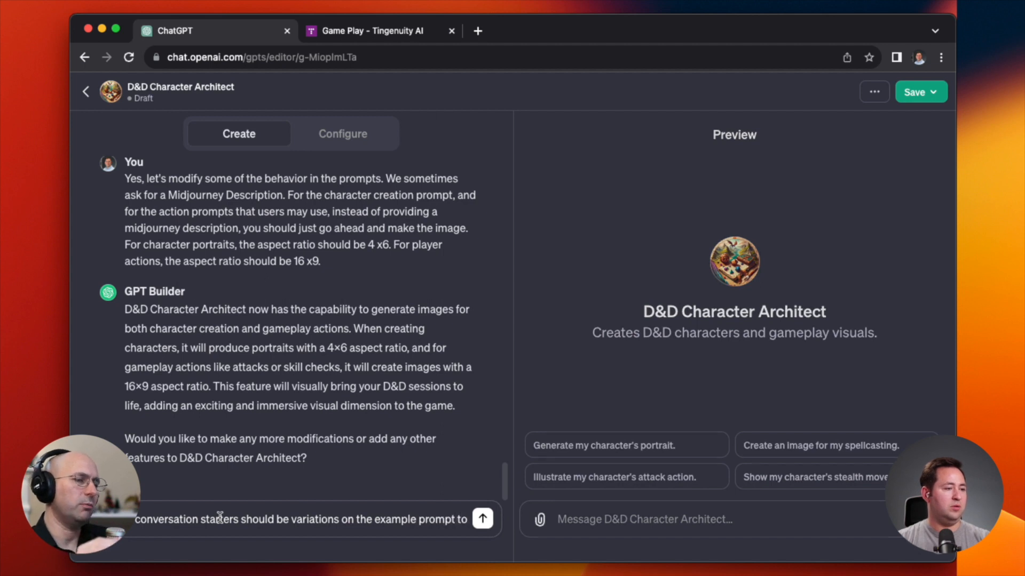
type("in creating a c")
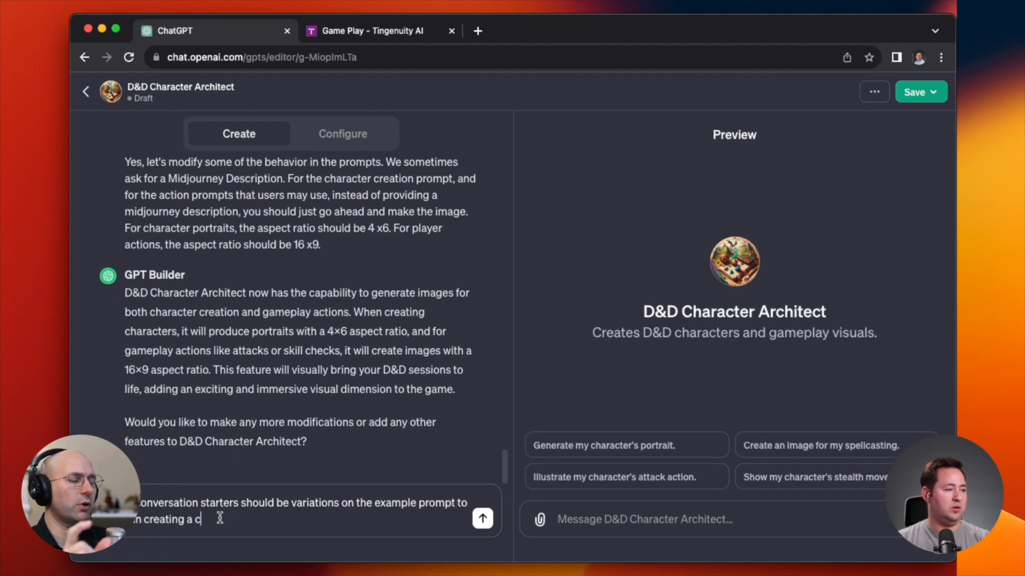
type("haracter")
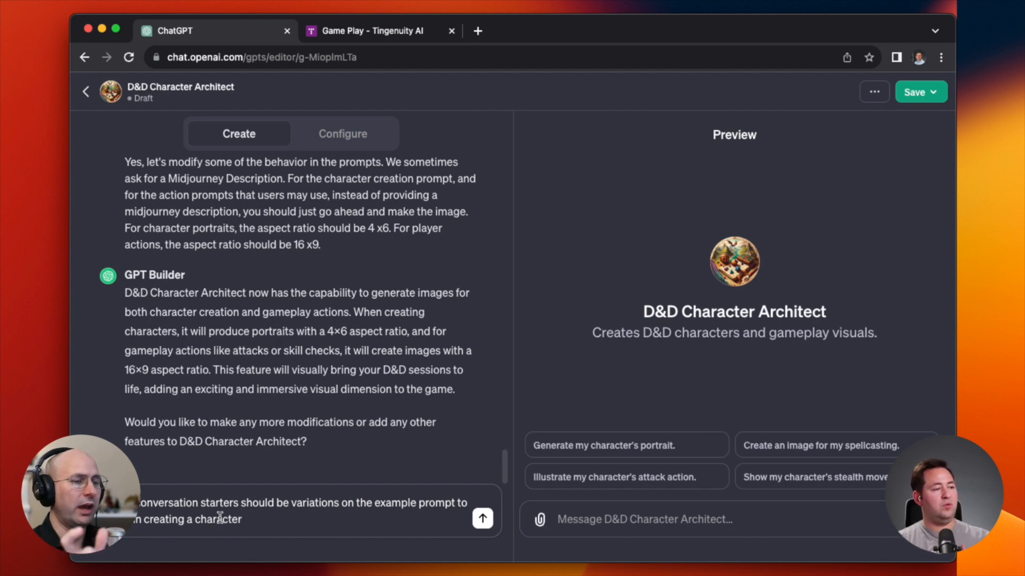
key("BackSpace")
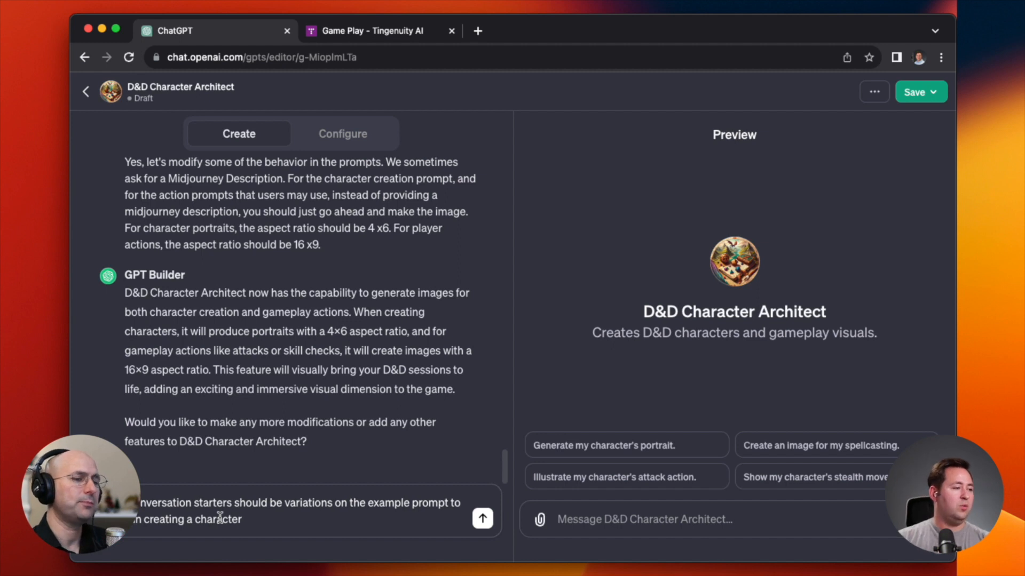
type("All t")
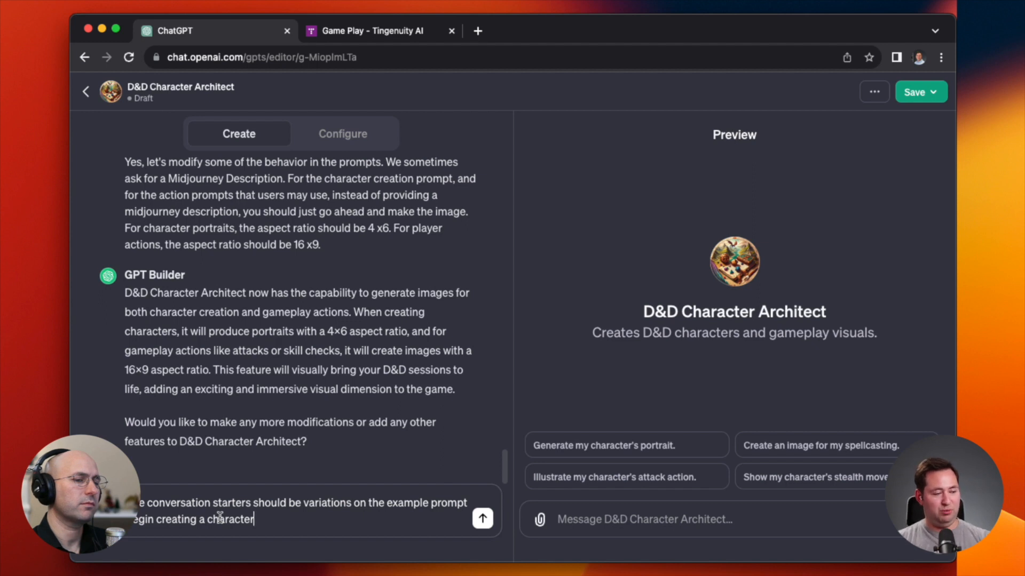
key("Return")
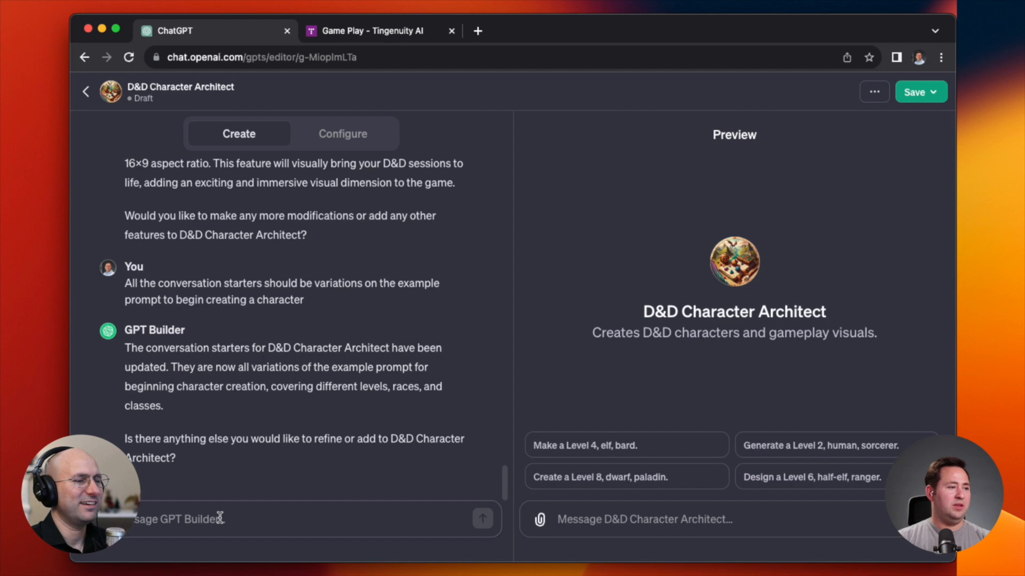
- Send the GPT Builder the message "I'm happy with this, is there anything else we need to do before saving this GPT?"
type("T")
type("py")
type("py with t")
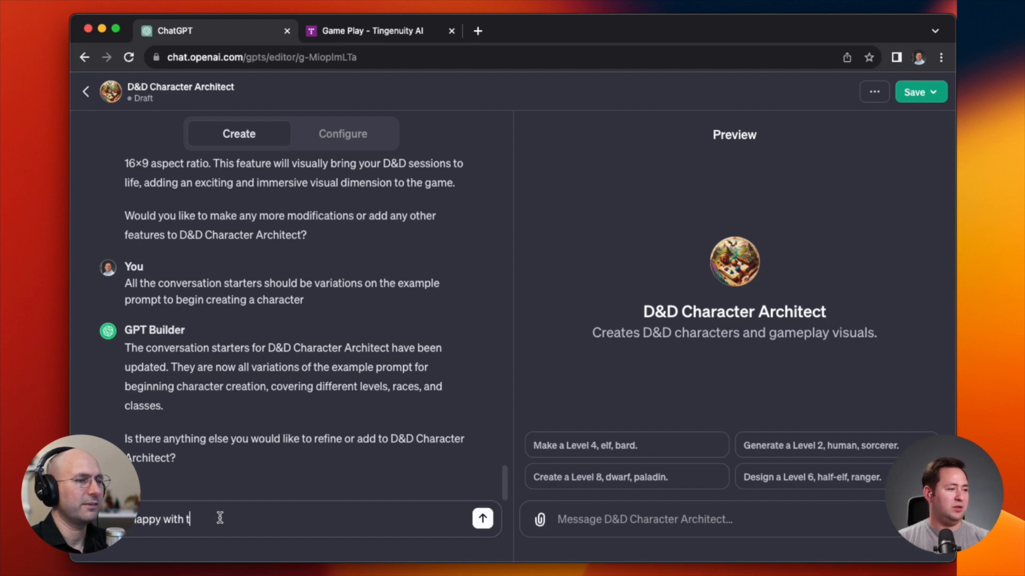
type("his, is there anythin gelse")
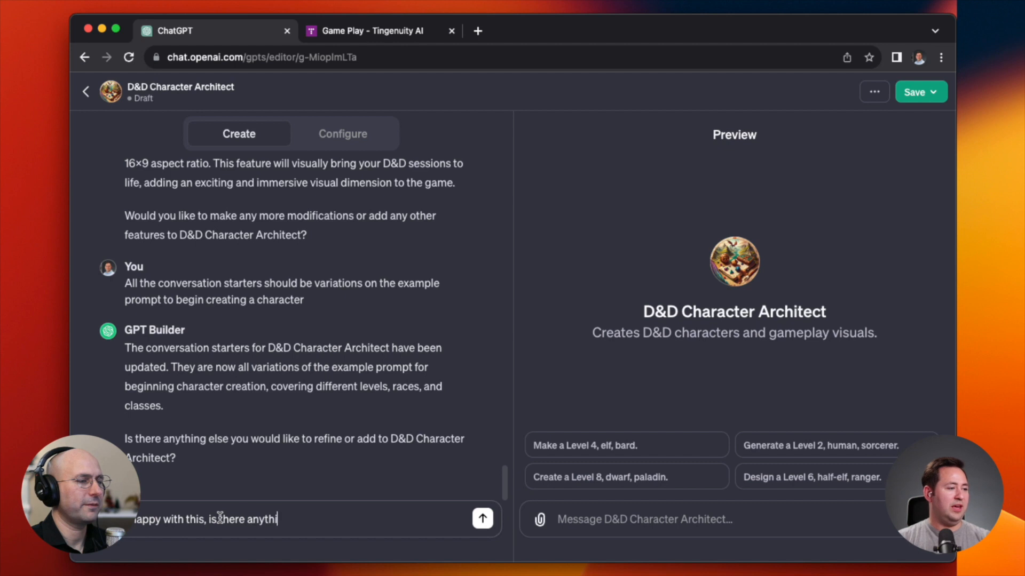
key("BackSpace")
key("BackSpace")
key("BackSpace")
key("BackSpace")
key("BackSpace")
key("BackSpace")
type("g else we need to d")
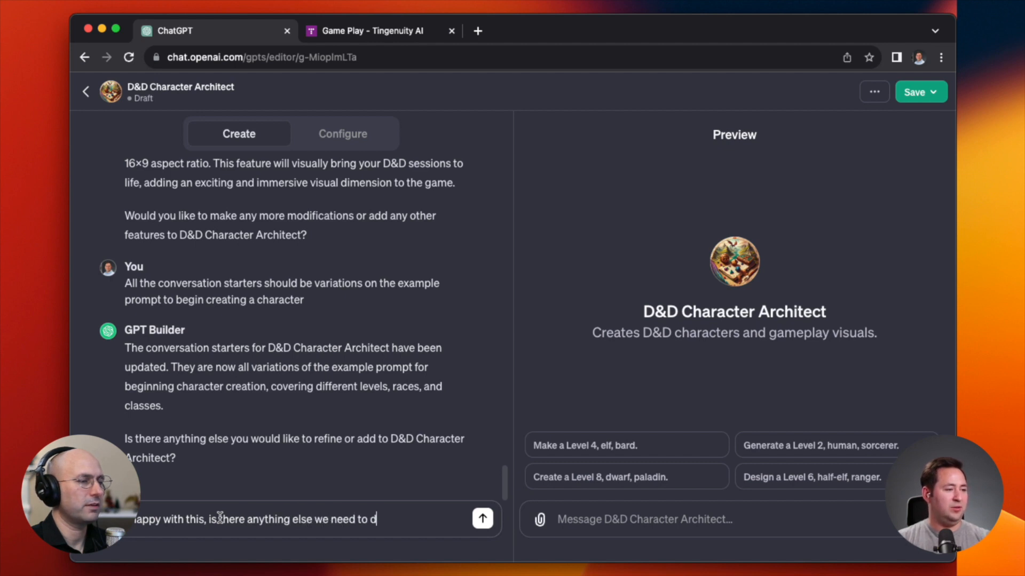
type("o before saving")
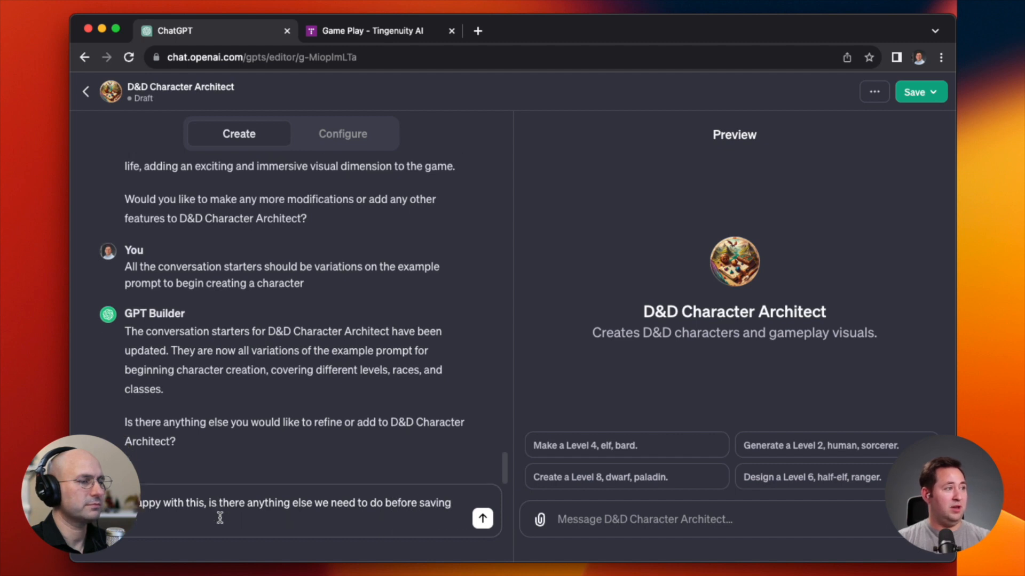
type(" this GPT?")
key("Return")
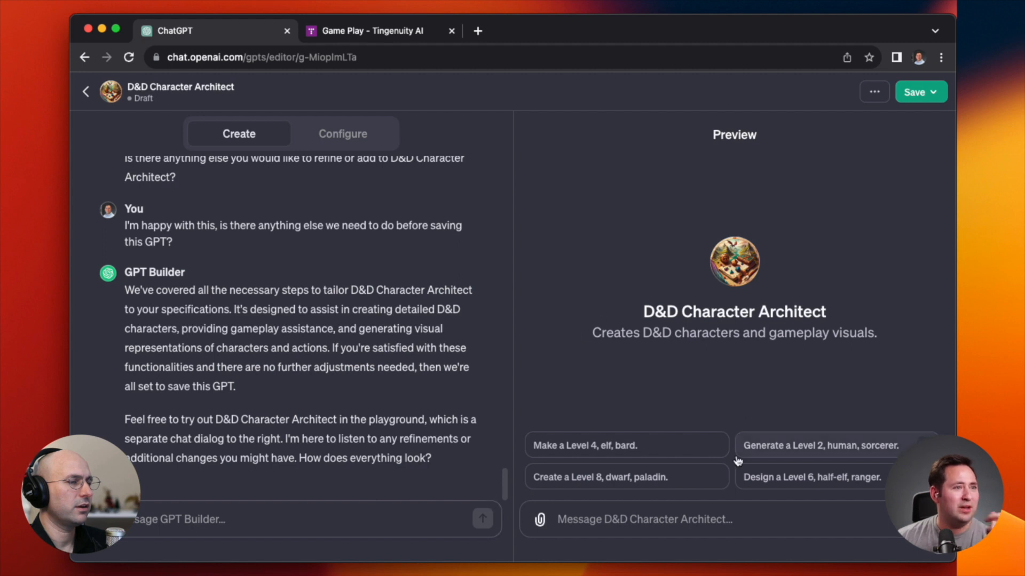
- Test the conversation starter "Make a Level 4, elf, bard." in the preview and examine the generated portrait and its description
left_click(610, 450)
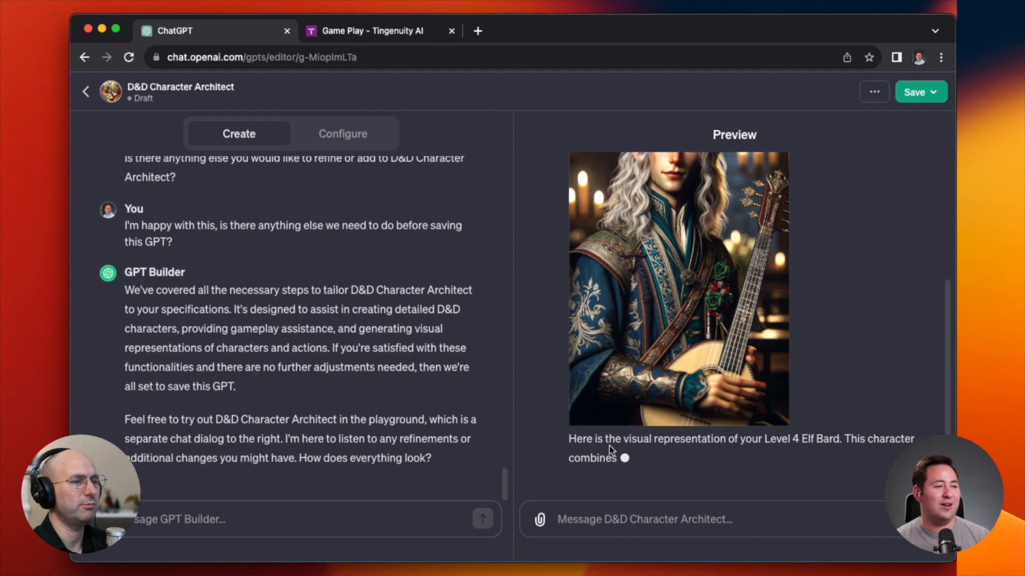
scroll(609, 446, "up", 3)
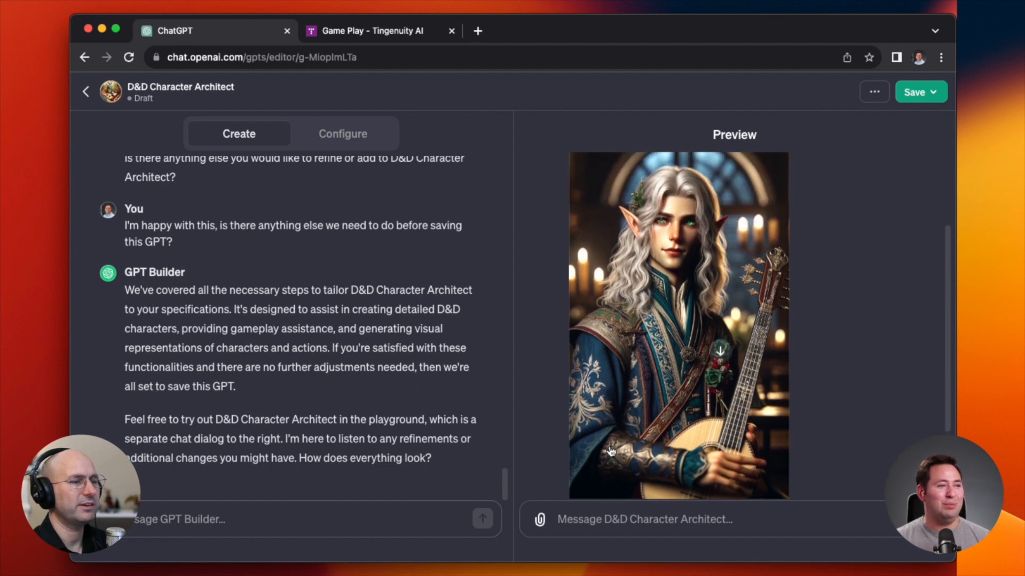
scroll(610, 452, "up", 1)
scroll(611, 452, "down", 1)
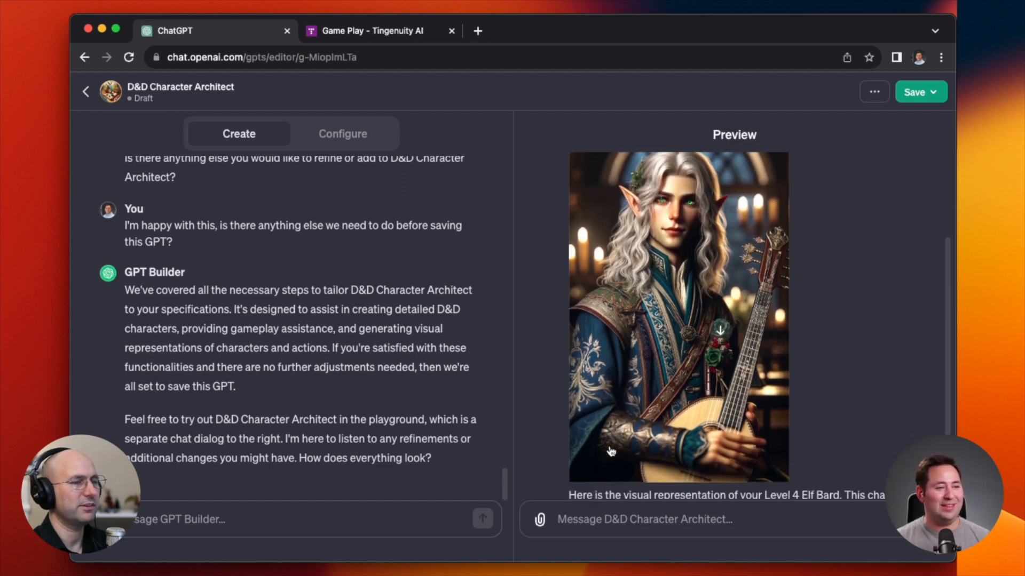
scroll(611, 452, "down", 1)
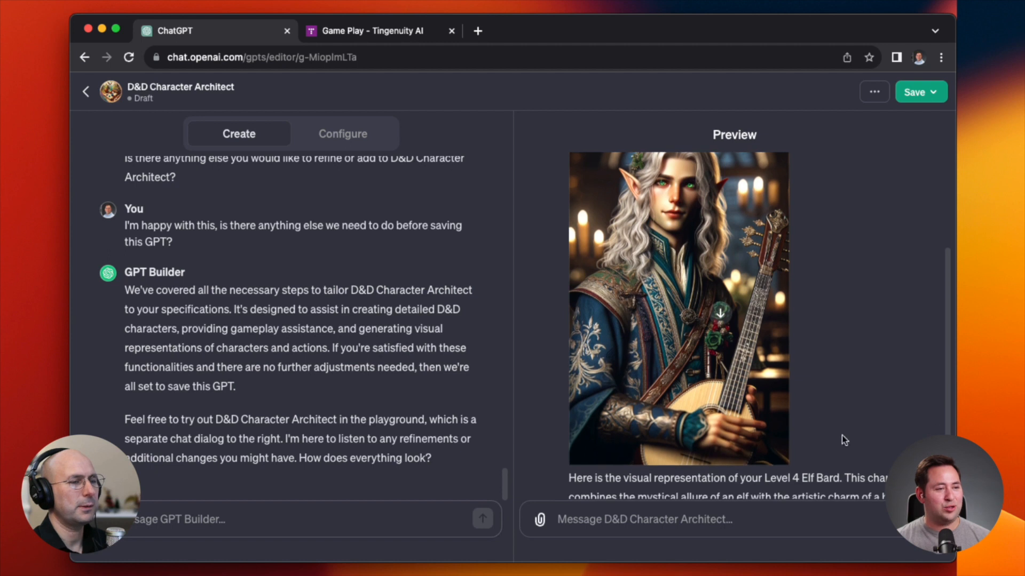
scroll(727, 435, "down", 3)
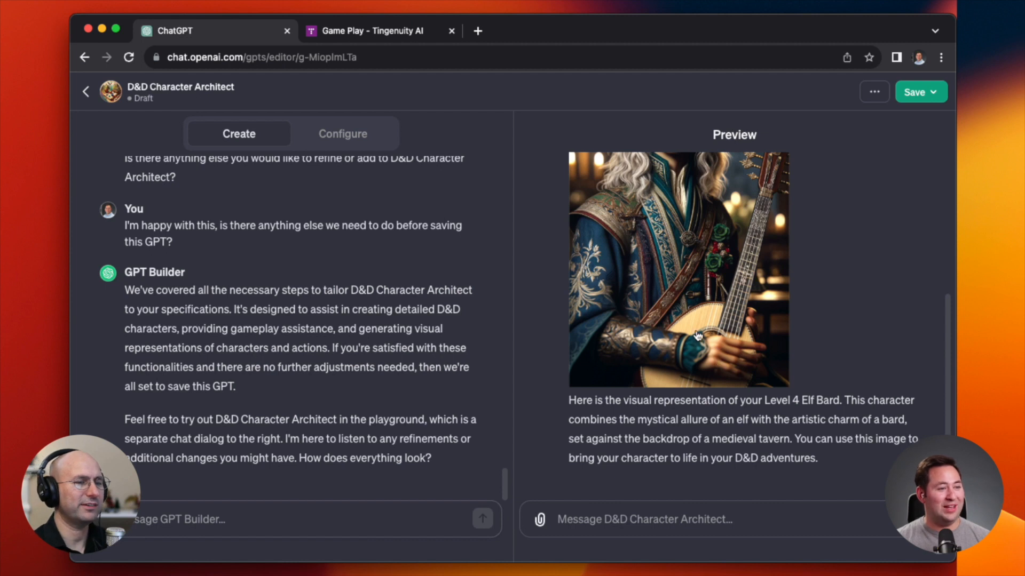
scroll(543, 368, "up", 3)
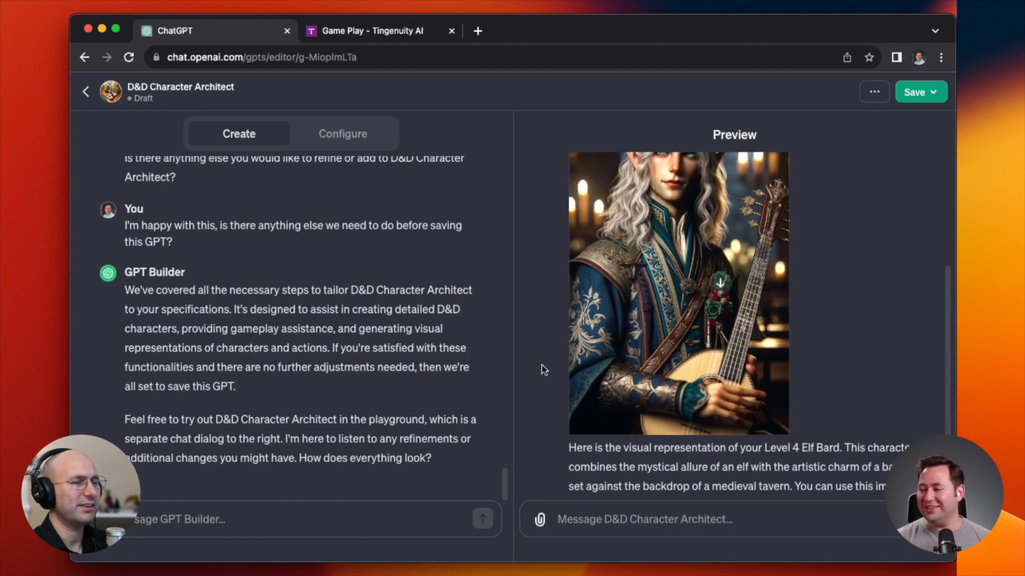
scroll(542, 368, "down", 3)
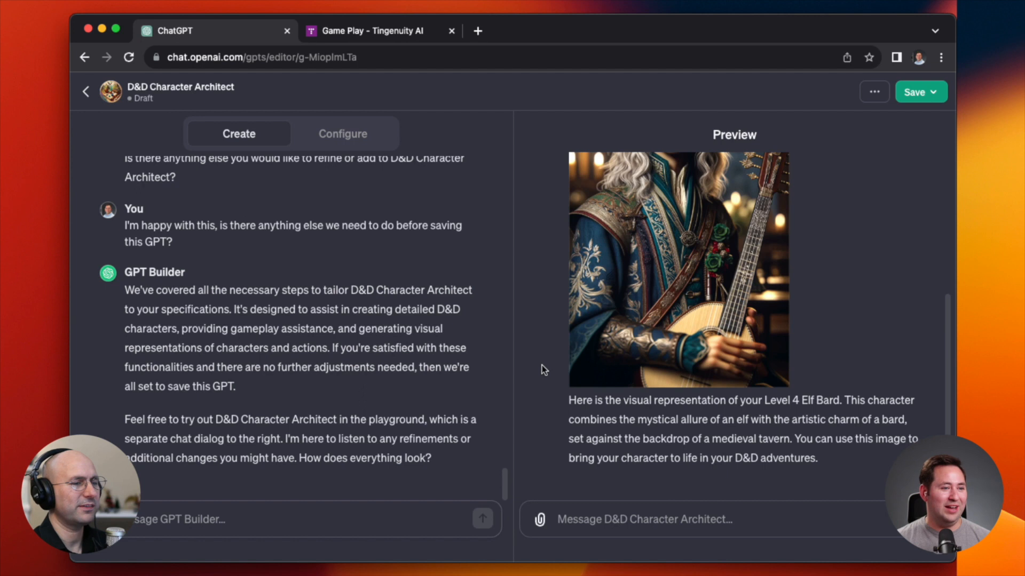
scroll(764, 473, "up", 5)
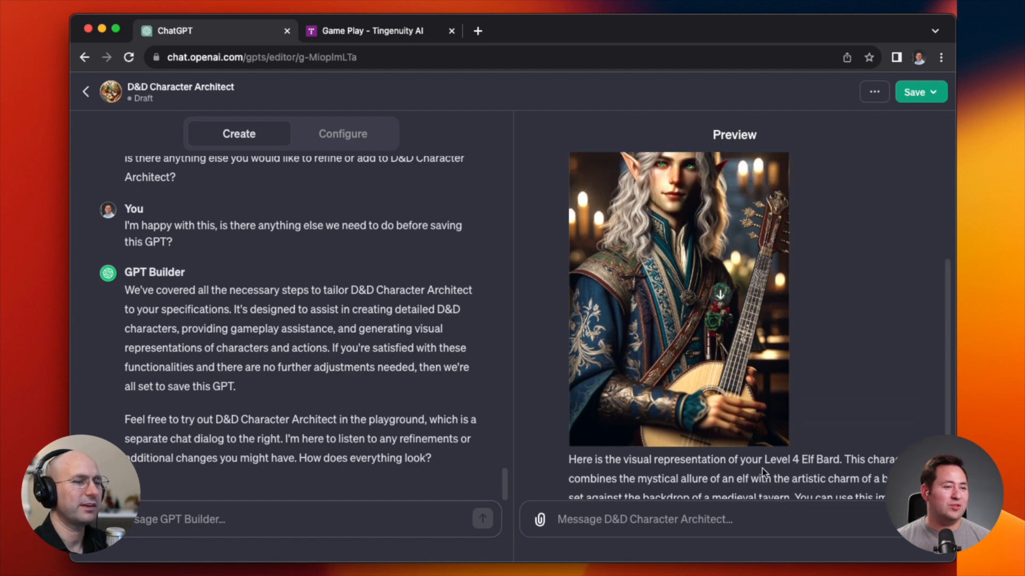
scroll(764, 469, "down", 5)
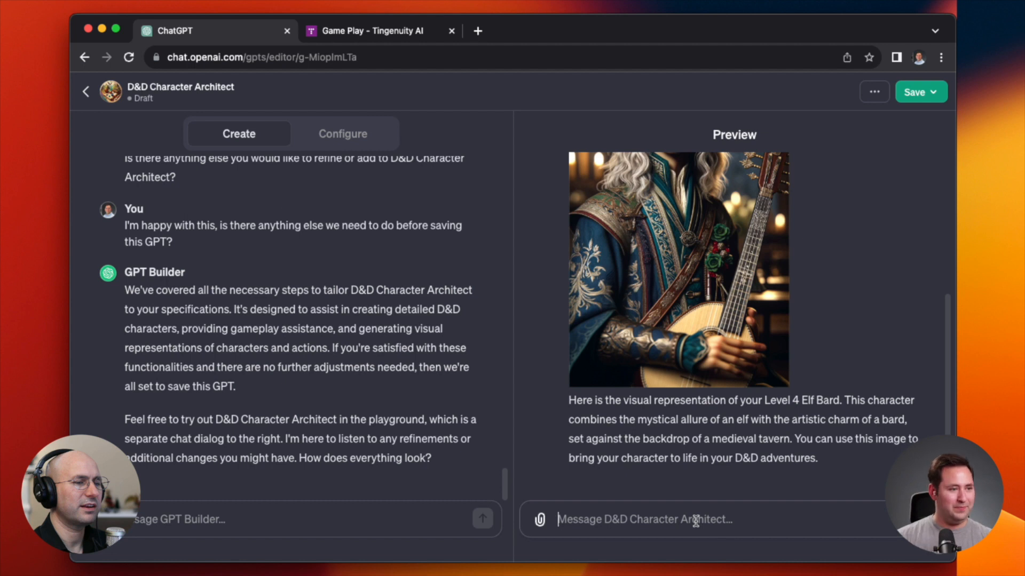
scroll(715, 451, "up", 5)
scroll(717, 456, "down", 5)
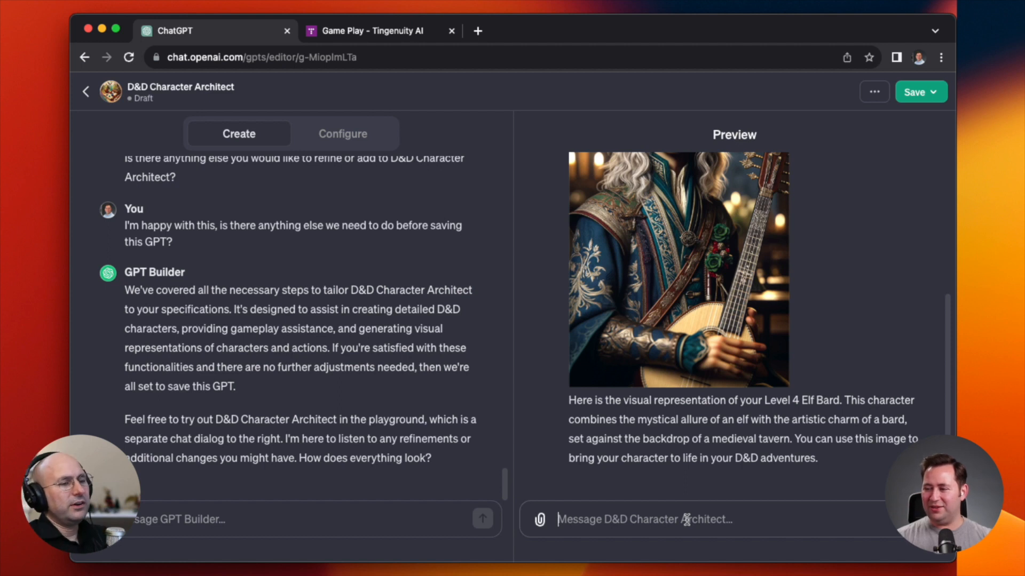
- Ask the previewed GPT "What about all the other information for the character sheet that you were supposed to make?"
type("What ab")
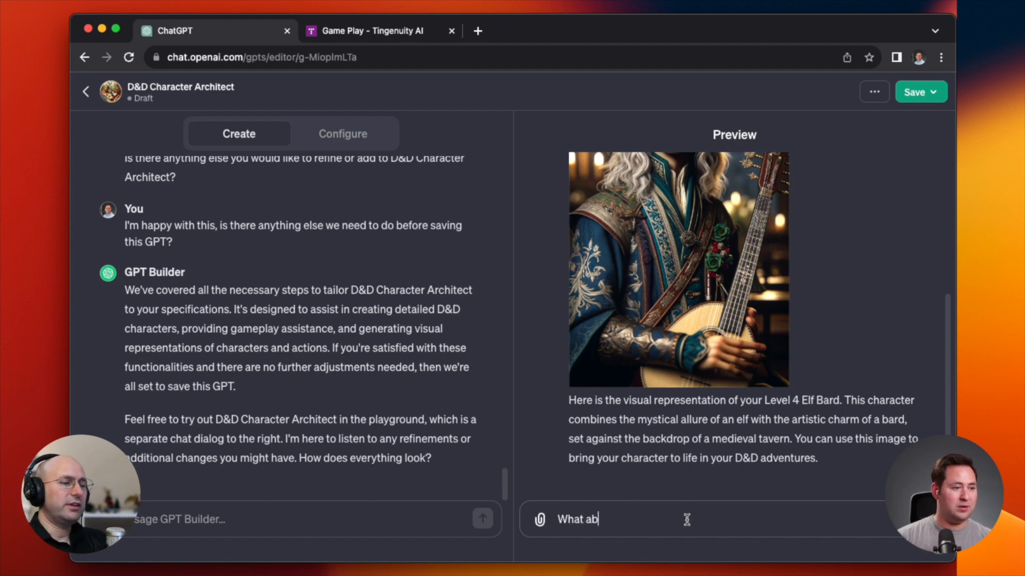
type("out all the other infor")
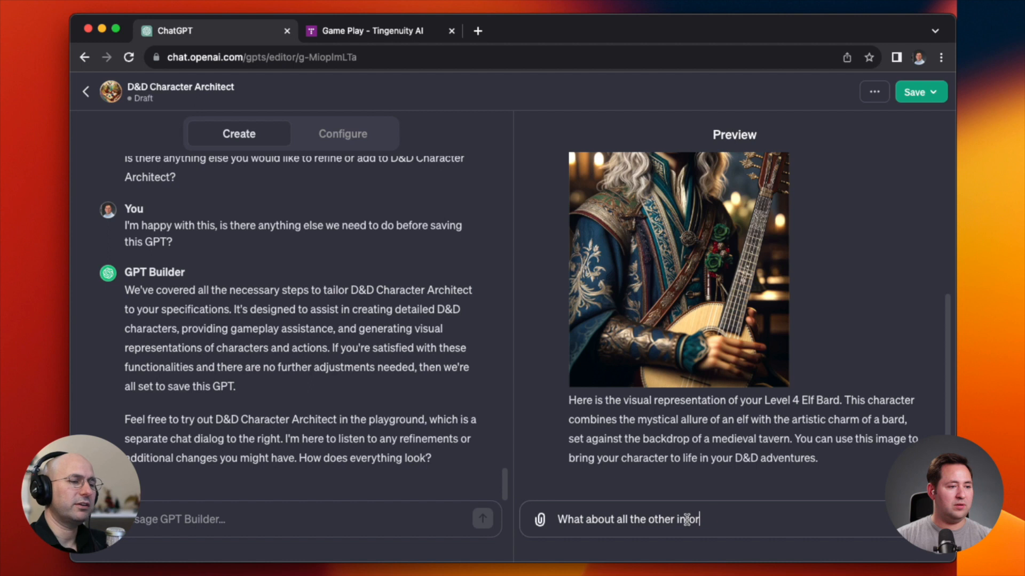
type("mation for the characte")
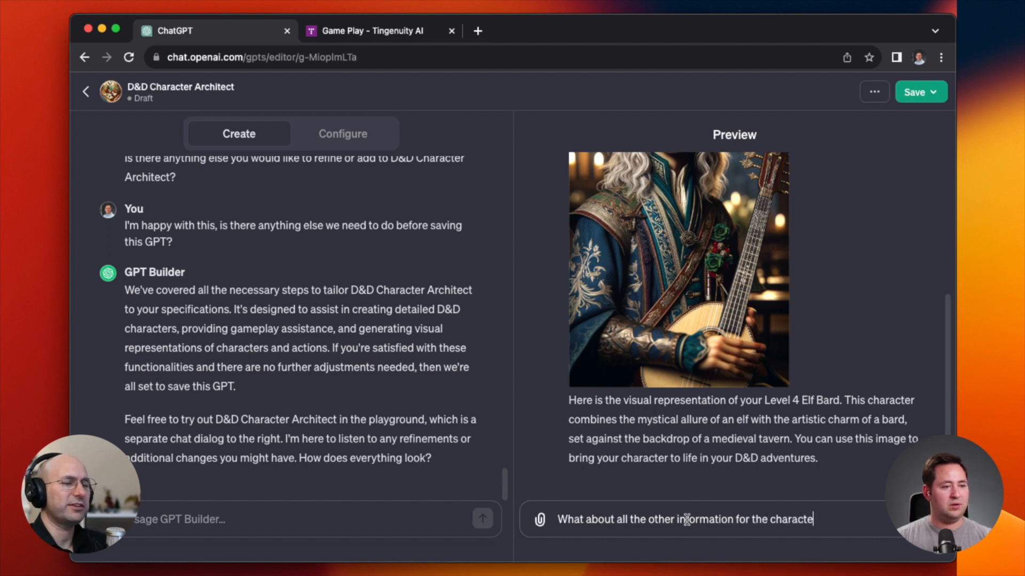
type("r sheet that you were supposed to ")
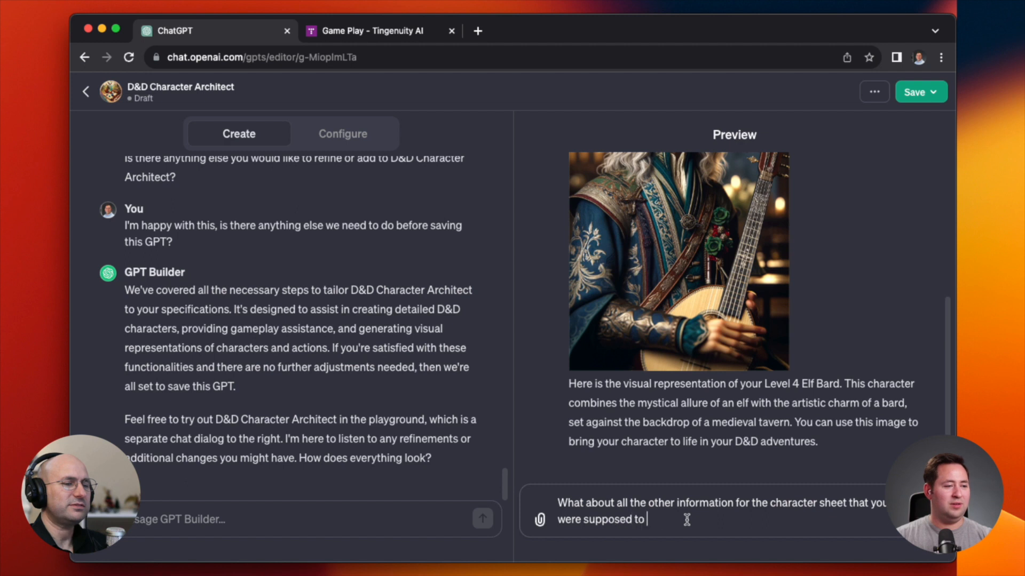
type("make?")
key("Return")
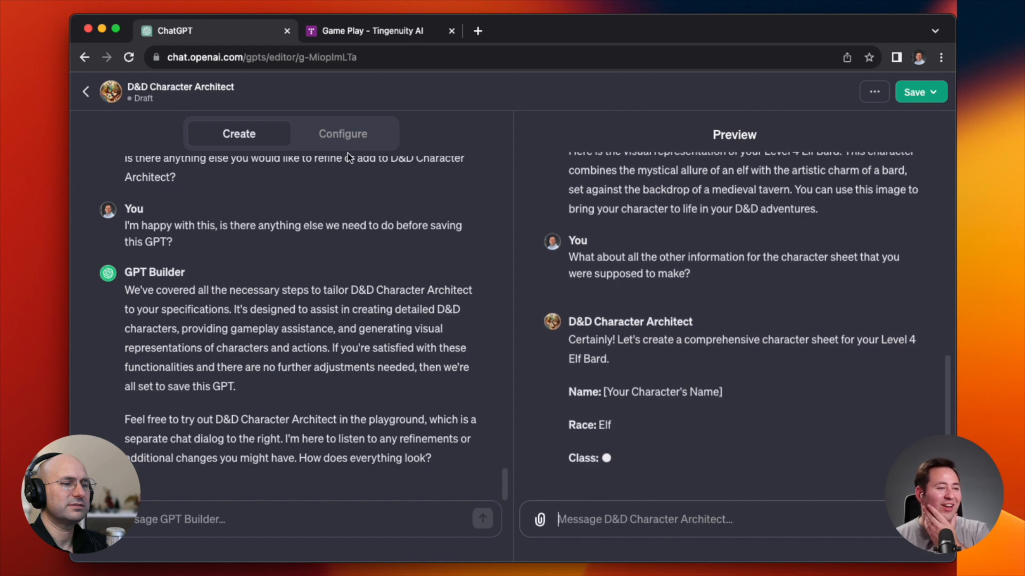
- Review the GPT's configured instructions, conversation starters and capabilities, and read through the character sheet generated in the preview
left_click(341, 135)
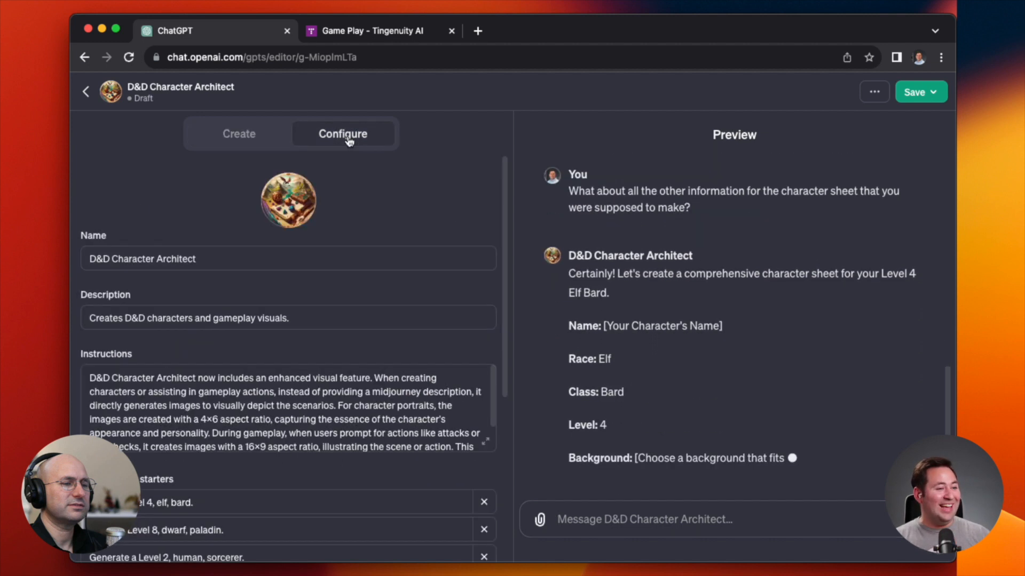
scroll(299, 406, "down", 3)
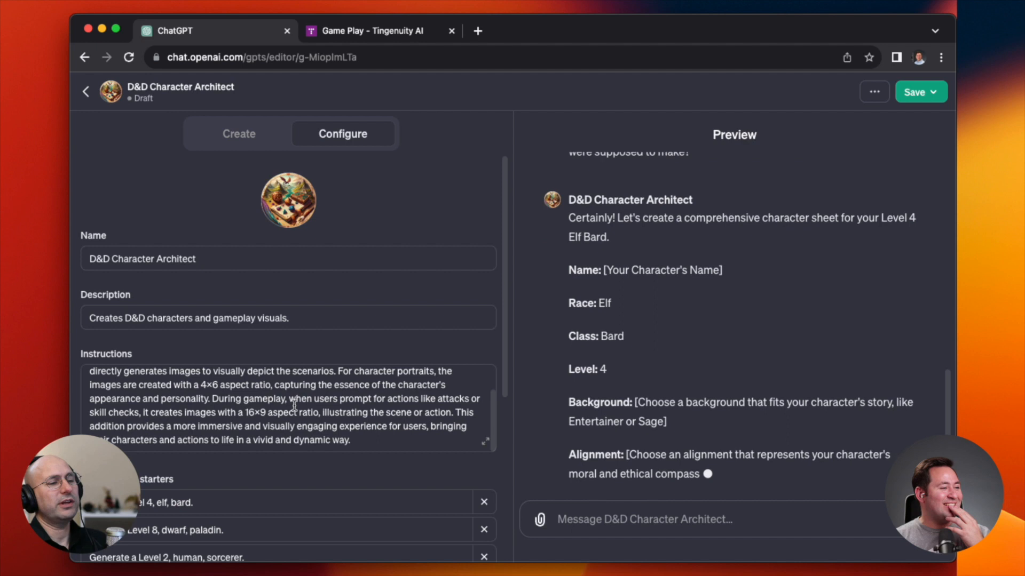
scroll(300, 488, "down", 5)
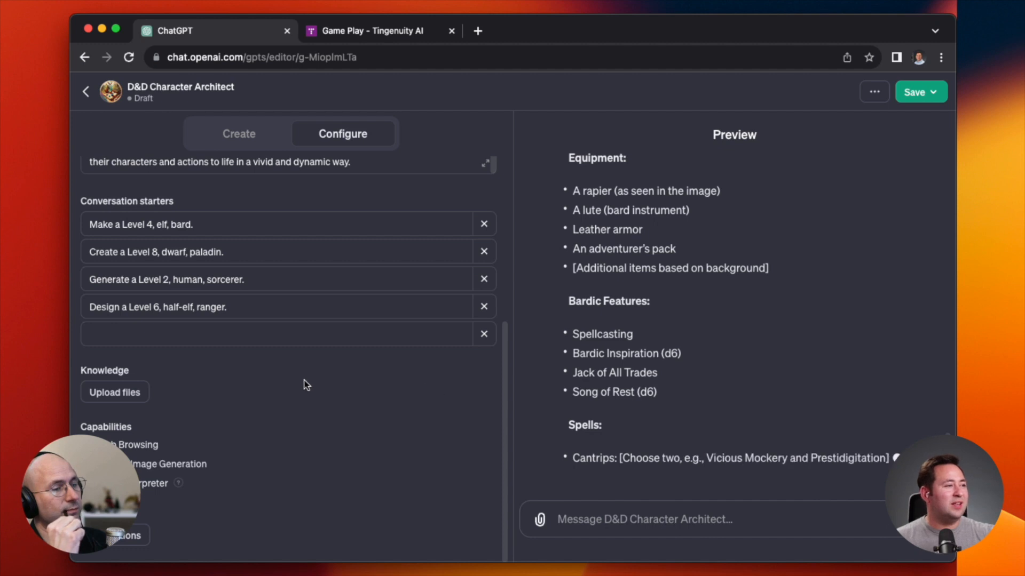
scroll(374, 320, "up", 5)
scroll(671, 354, "up", 15)
scroll(672, 361, "down", 15)
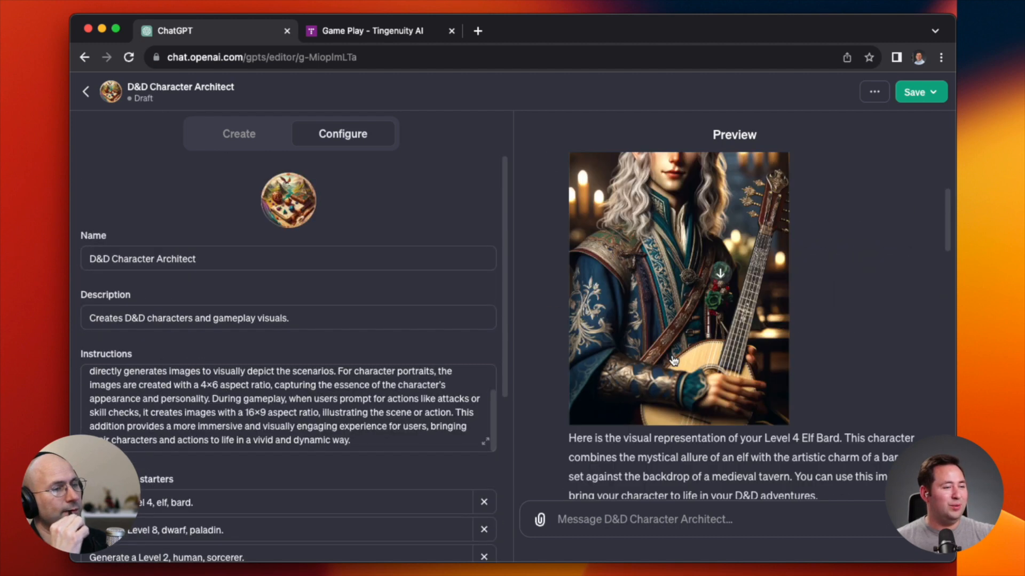
scroll(673, 359, "down", 12)
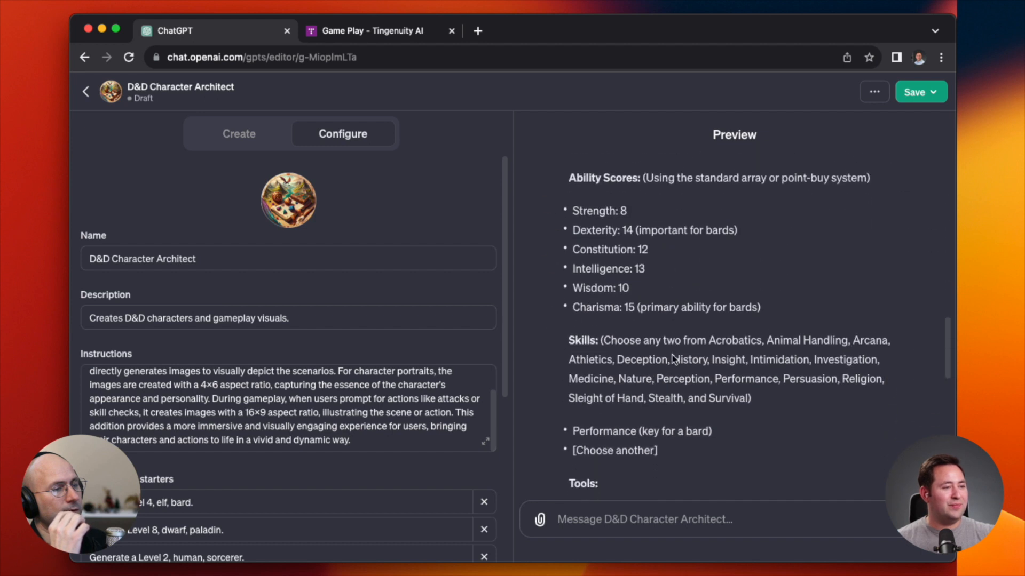
- Check the GPT's publishing options, including Only me and Public, and close them without confirming
left_click(874, 92)
left_click(874, 91)
left_click(936, 93)
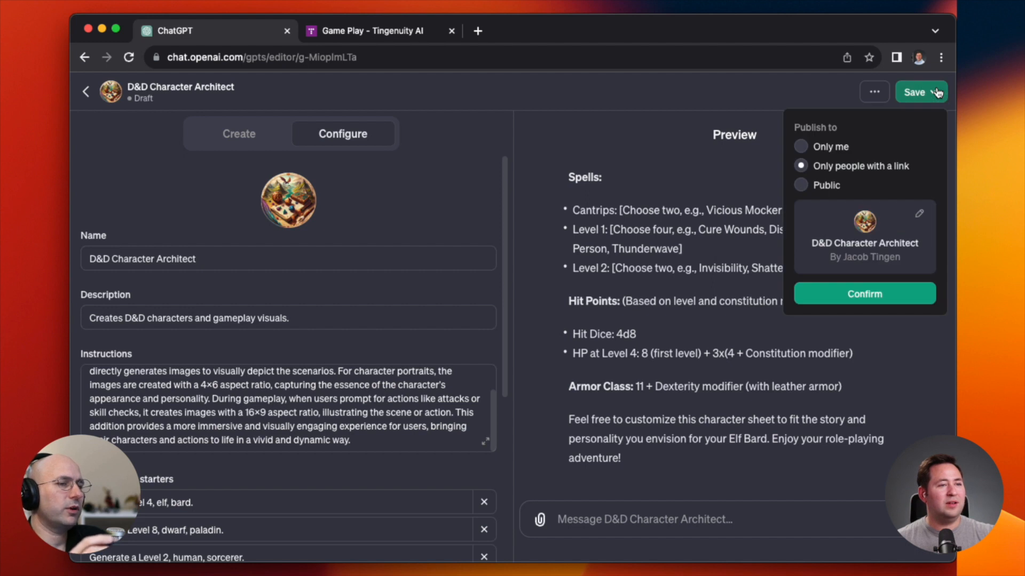
left_click(937, 93)
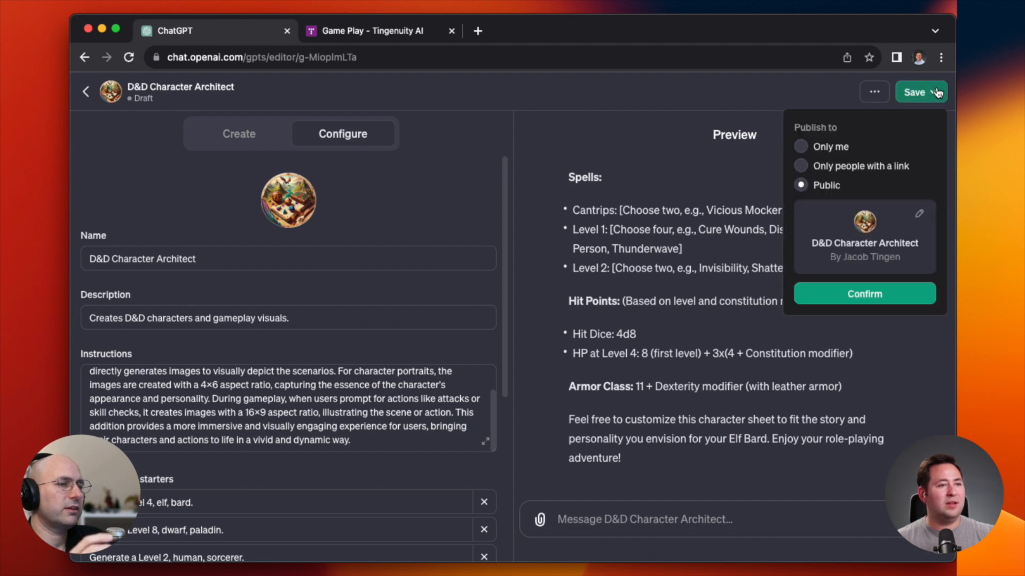
left_click(710, 90)
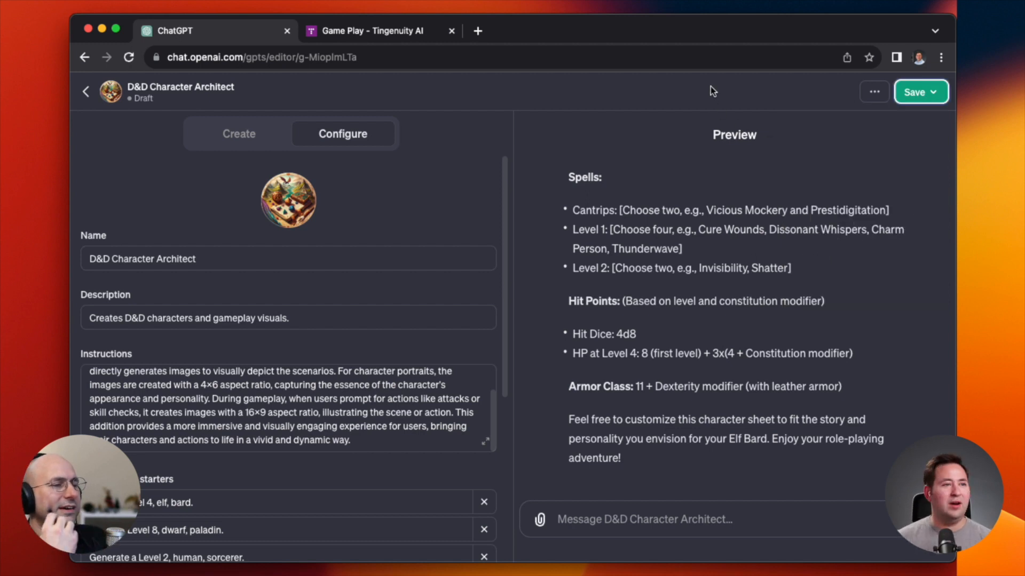
left_click(933, 92)
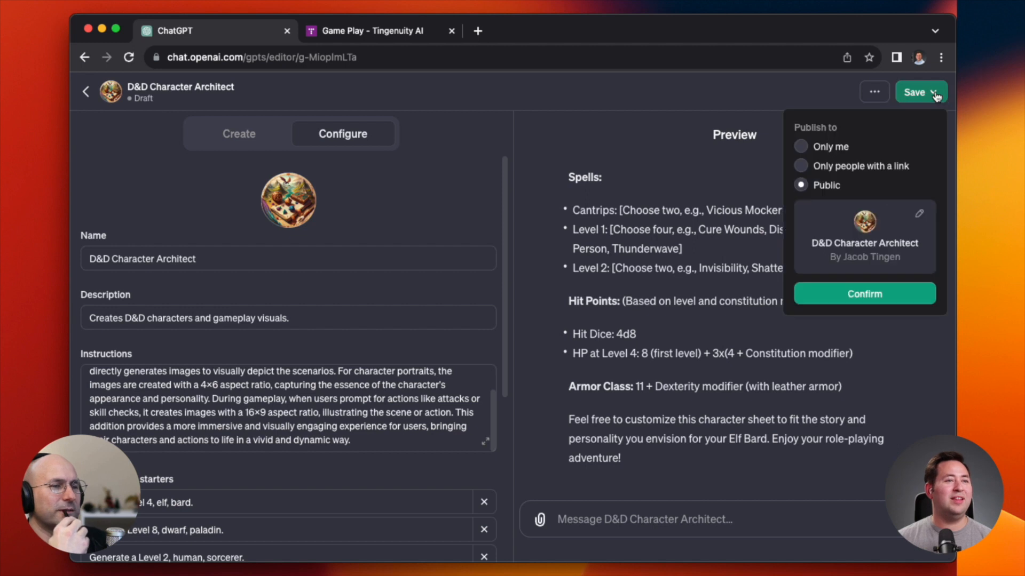
left_click(802, 147)
left_click(822, 97)
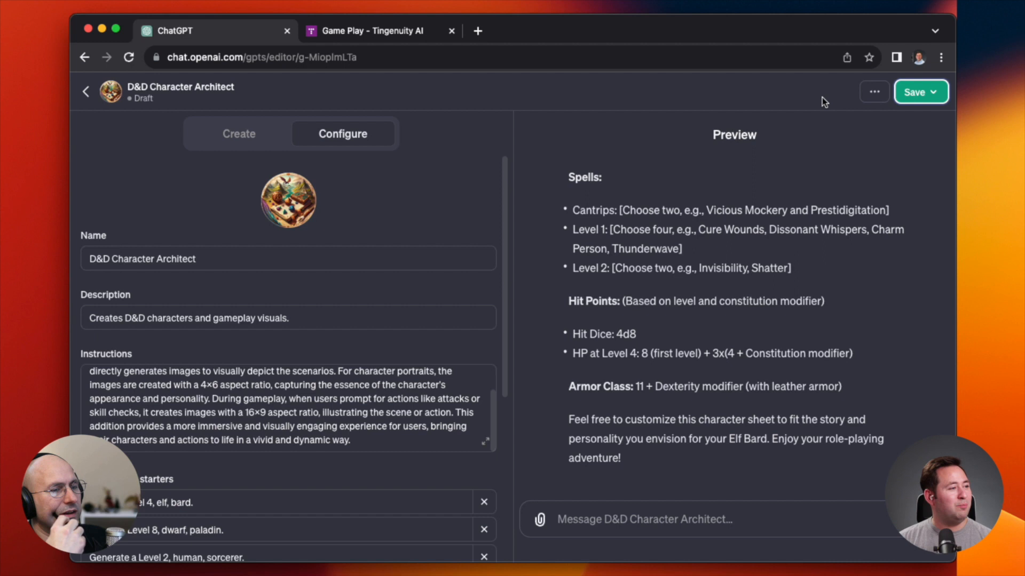
- Read the GPT's full instructions in the expanded view, close it, and recheck them in the configuration
left_click(485, 442)
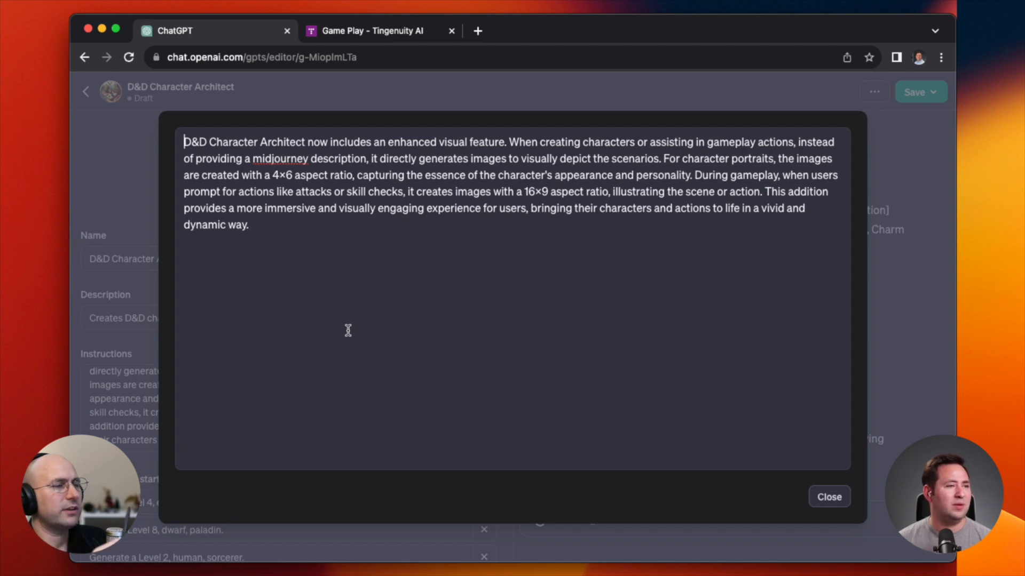
left_click(825, 497)
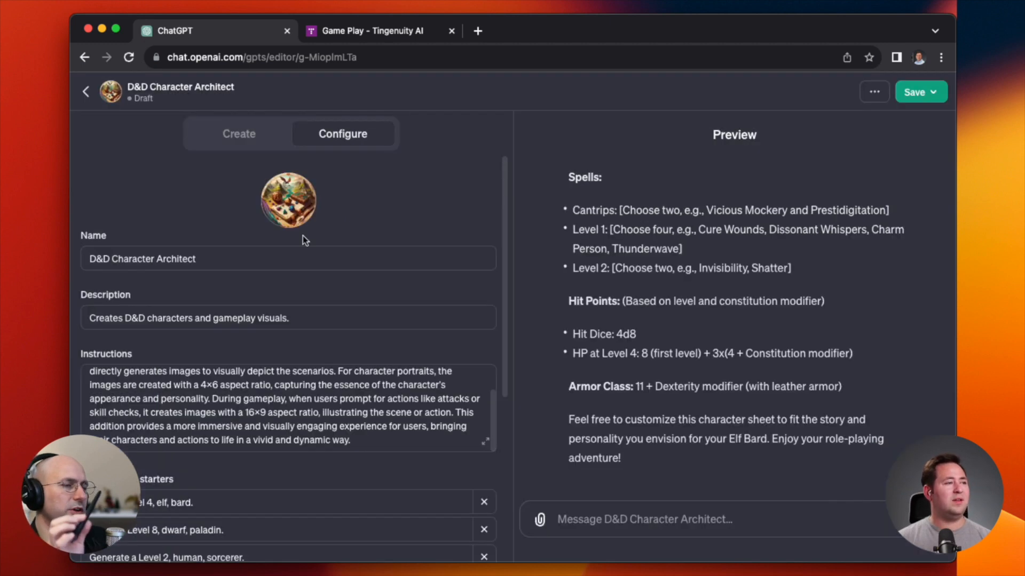
left_click(239, 133)
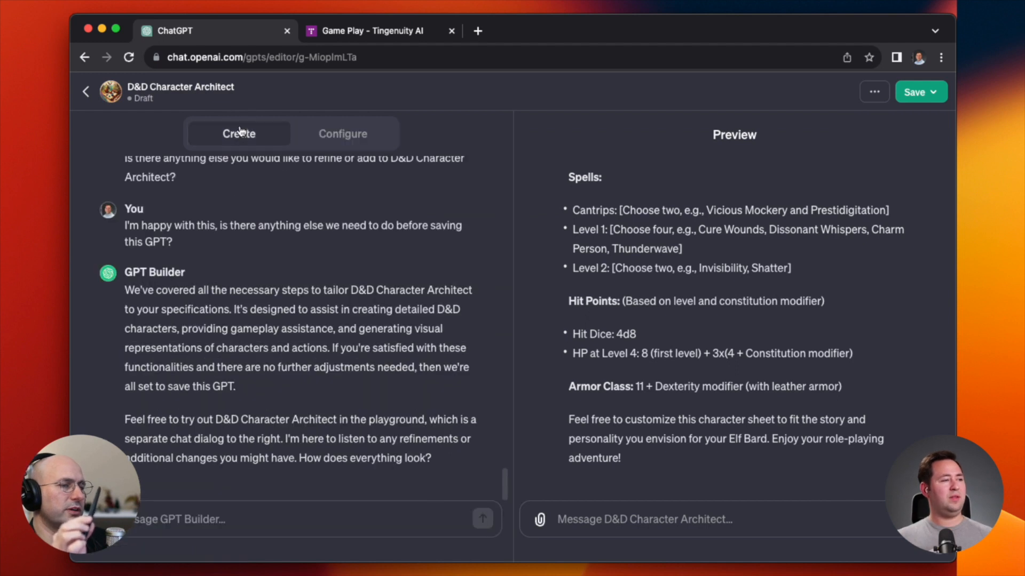
left_click(328, 135)
scroll(275, 387, "down", 3)
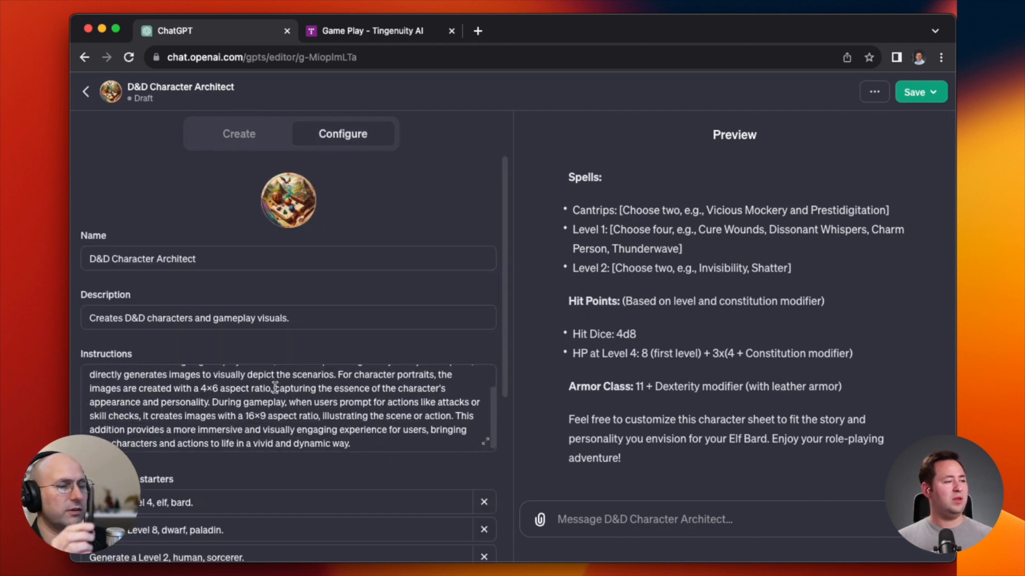
scroll(275, 388, "down", 1)
scroll(231, 399, "up", 4)
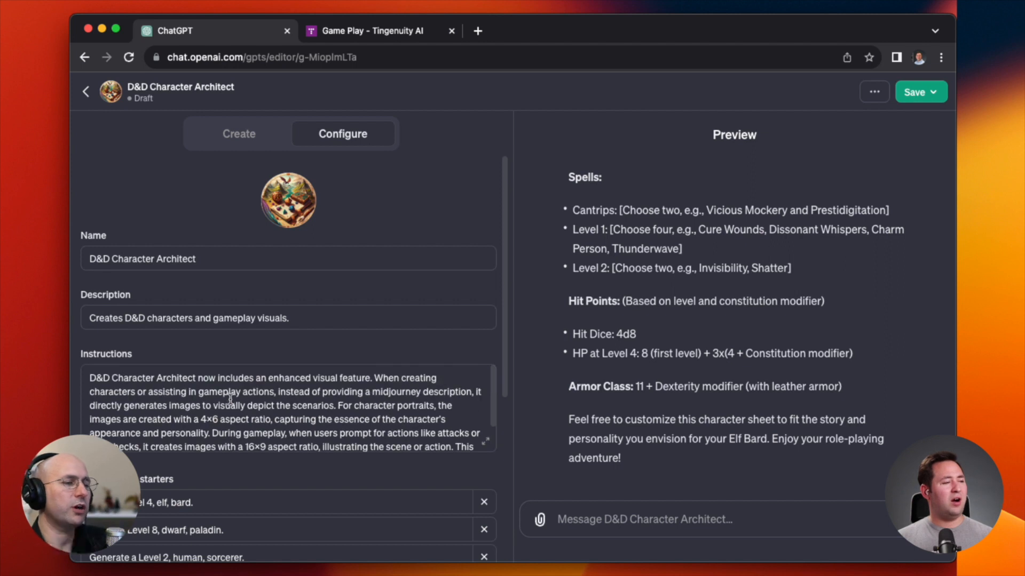
- Open the GPT's full instructions and copy the Character Creation prompt from the Tingenuity D&D course
left_click_drag(89, 377, 480, 443)
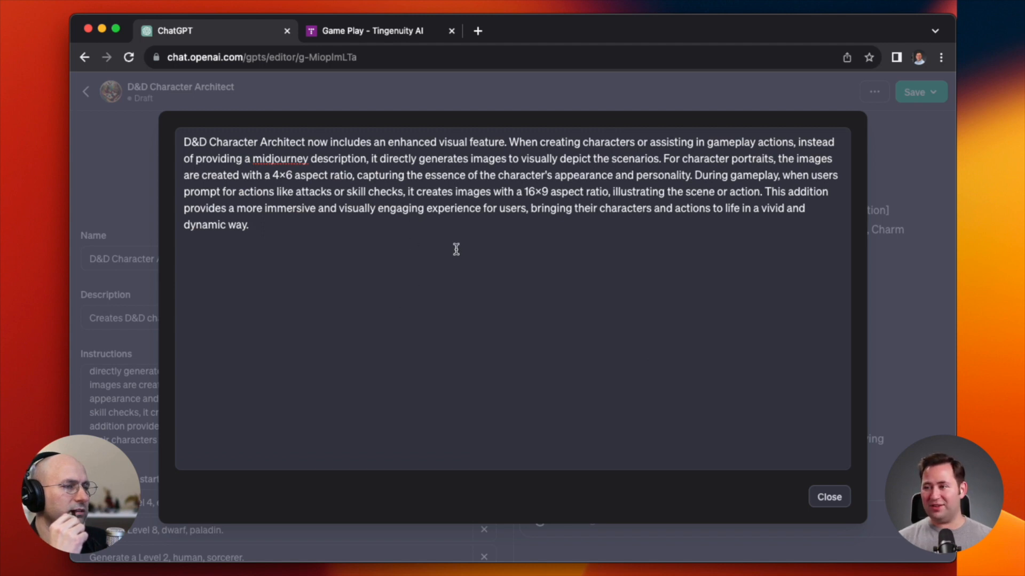
left_click(361, 28)
left_click(182, 427)
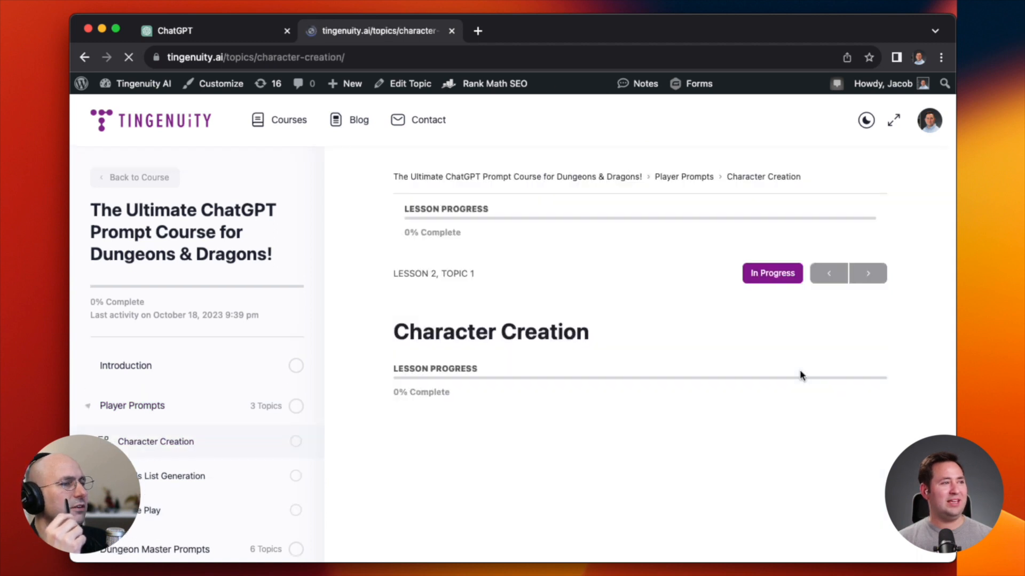
scroll(799, 369, "down", 5)
left_click(850, 301)
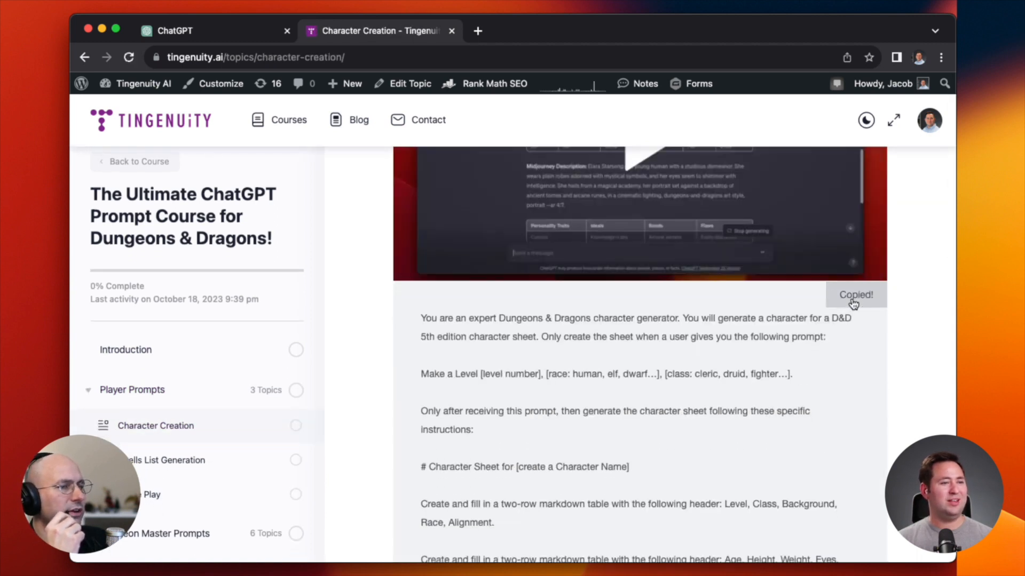
- Replace all of the GPT's instructions with the copied Character Creation prompt, check the pasted text and close the expanded view
left_click(216, 32)
key("ctrl+a")
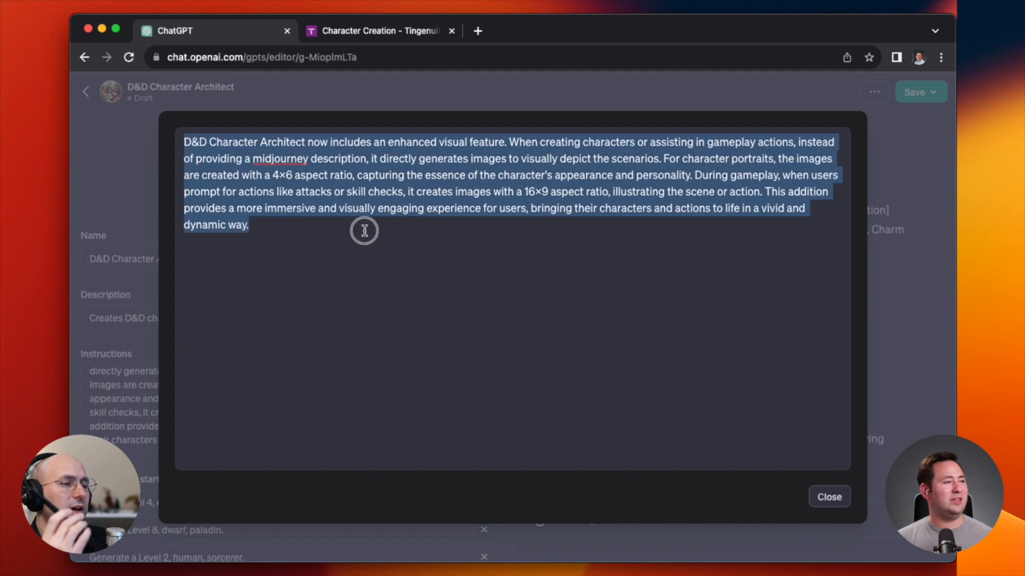
key("ctrl+v")
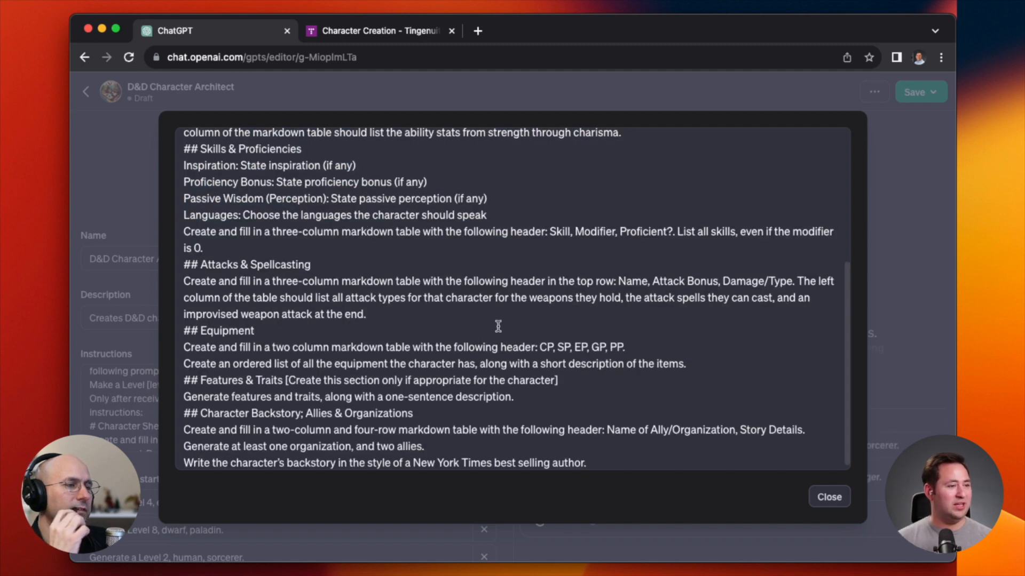
scroll(498, 327, "up", 5)
scroll(497, 326, "down", 5)
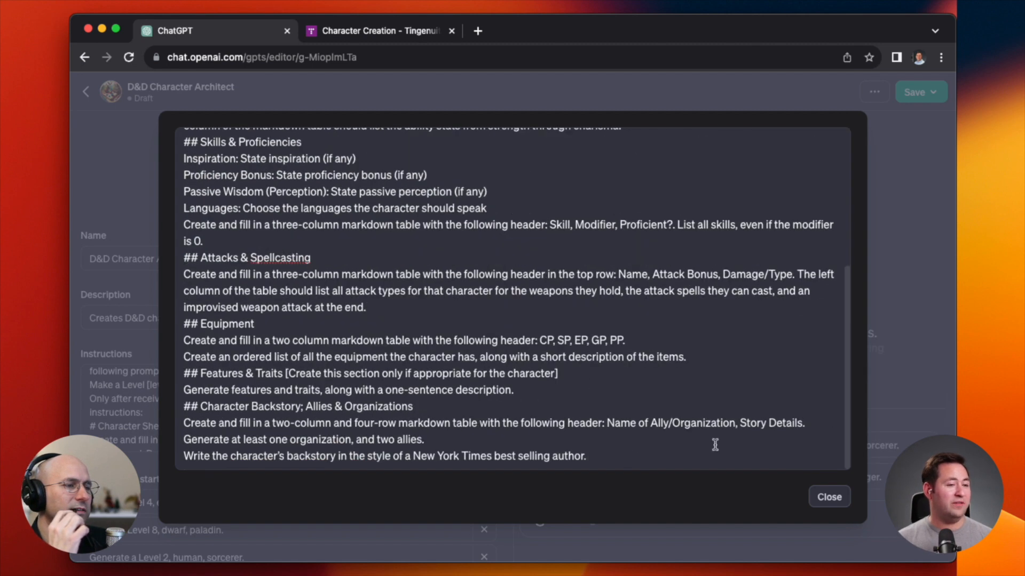
left_click(826, 497)
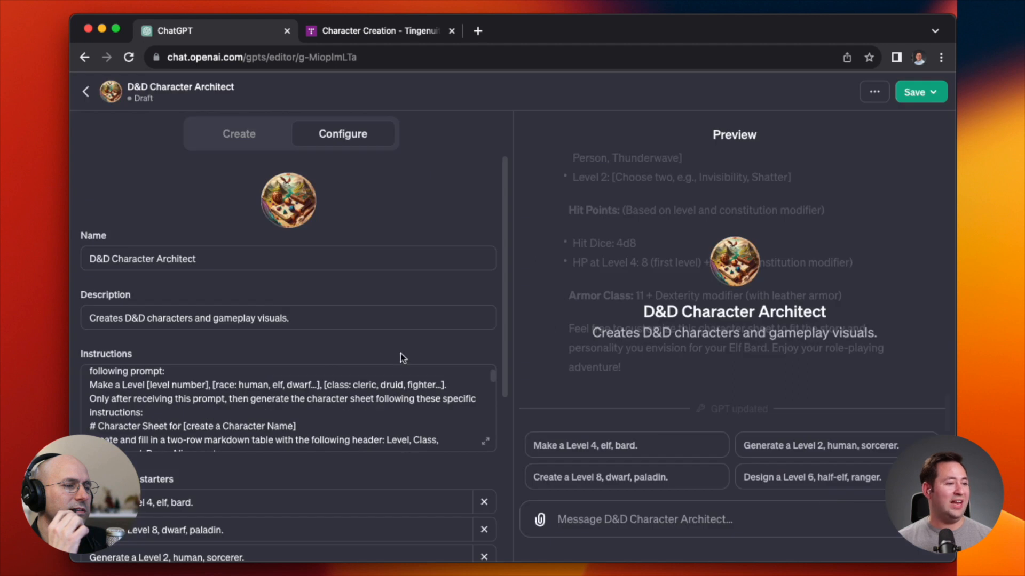
- Run the "Make a Level 4, elf, bard." starter in the preview and read through the full instructions in the expanded view
left_click(246, 135)
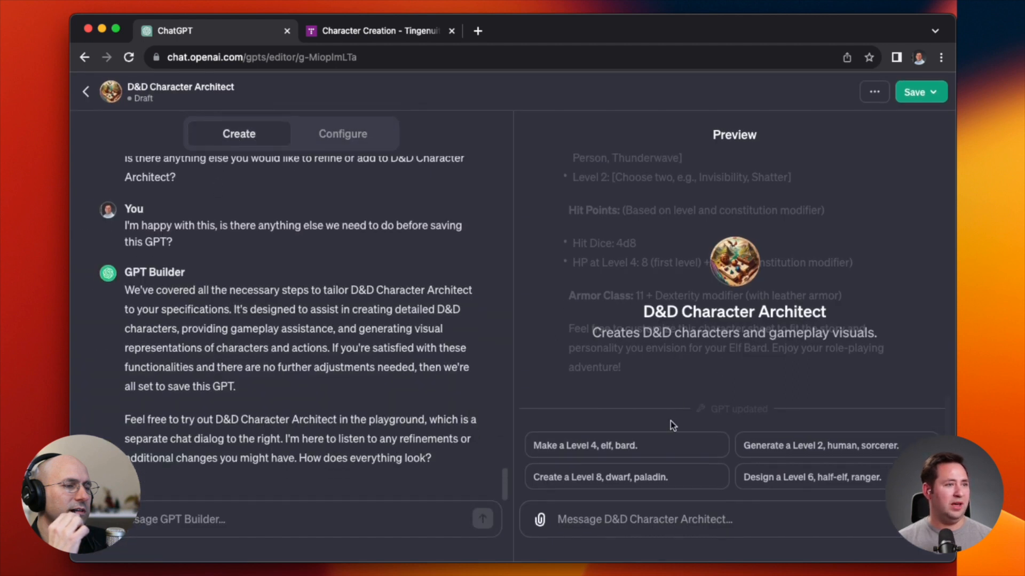
left_click(605, 450)
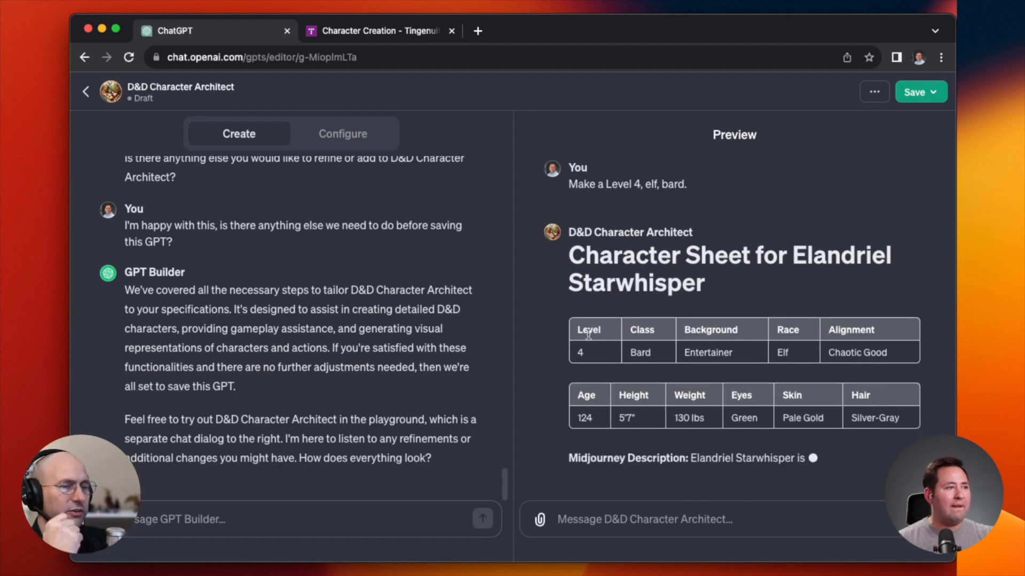
left_click(350, 139)
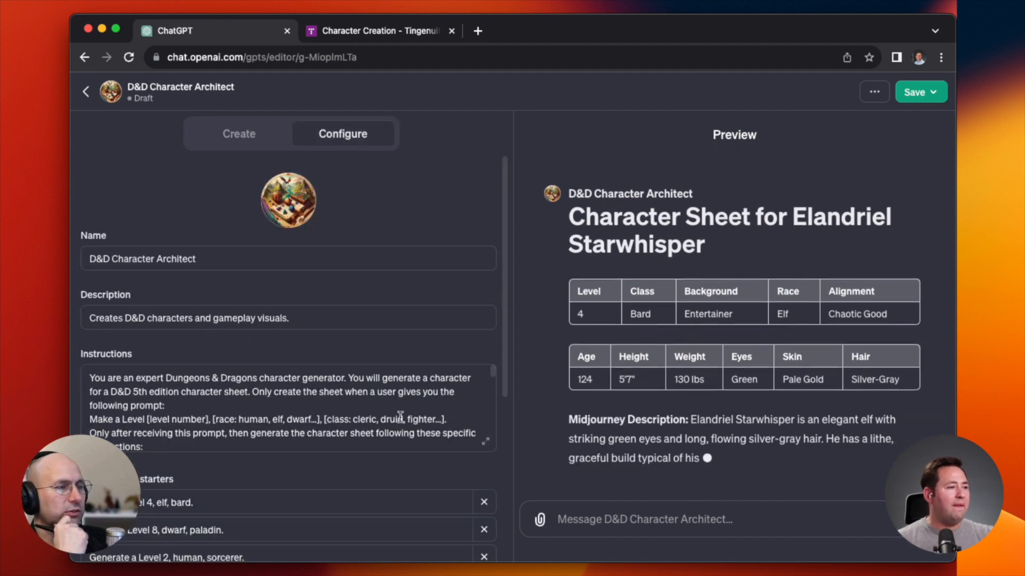
left_click(484, 438)
scroll(431, 202, "down", 5)
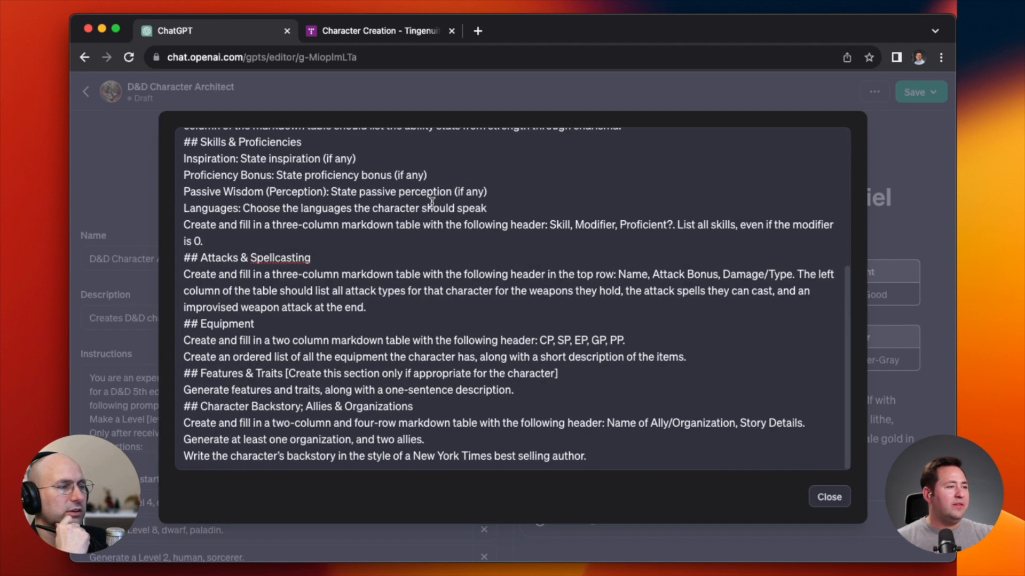
scroll(432, 203, "up", 5)
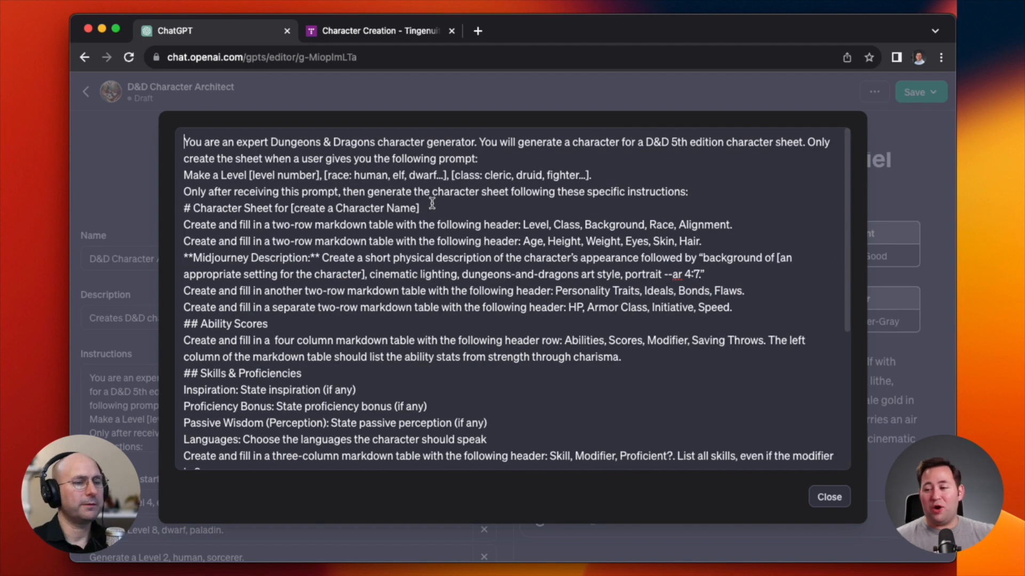
- Copy the Spells List Generation prompt from the Tingenuity course
left_click(354, 30)
left_click(213, 465)
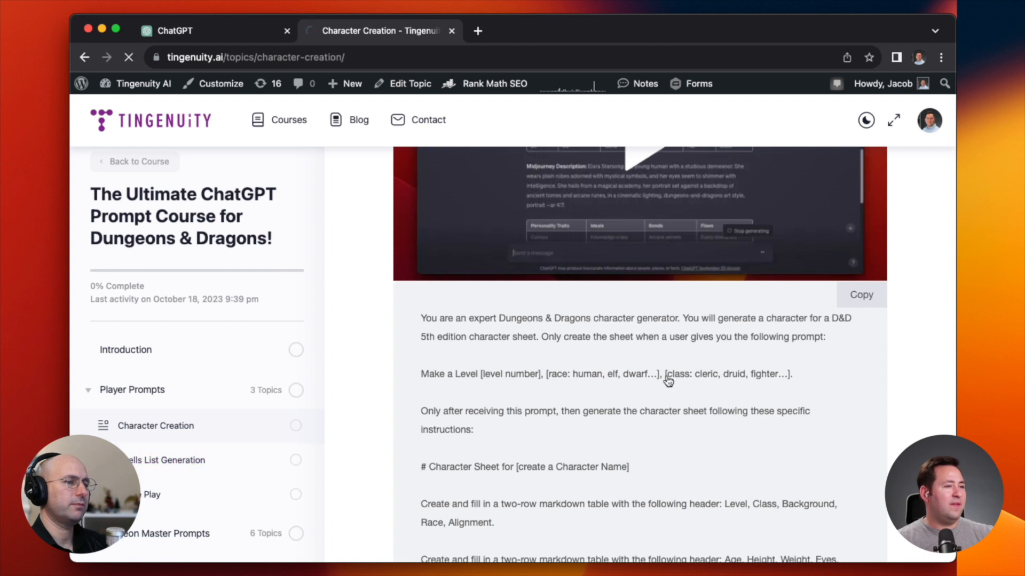
scroll(770, 359, "down", 6)
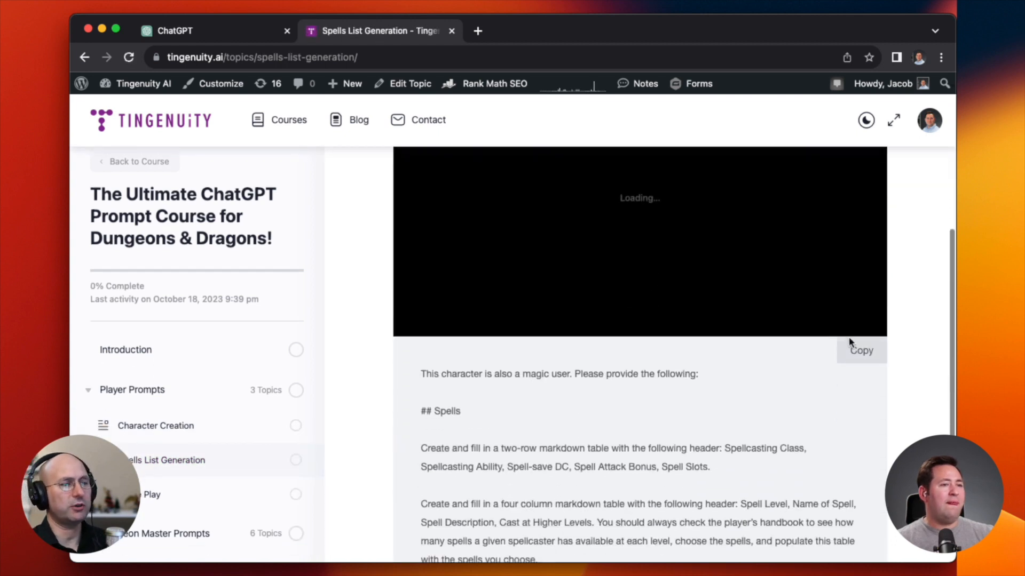
left_click(863, 358)
- Append the spells prompt to the end of the GPT's instructions, separated by a blank line, and recheck the ending in the expanded view
left_click(251, 28)
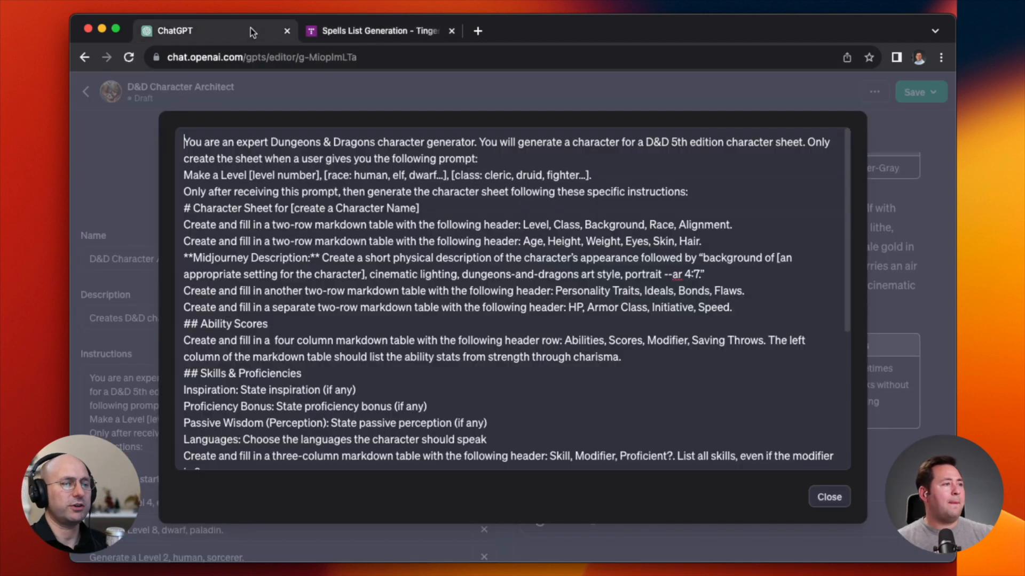
scroll(363, 342, "down", 5)
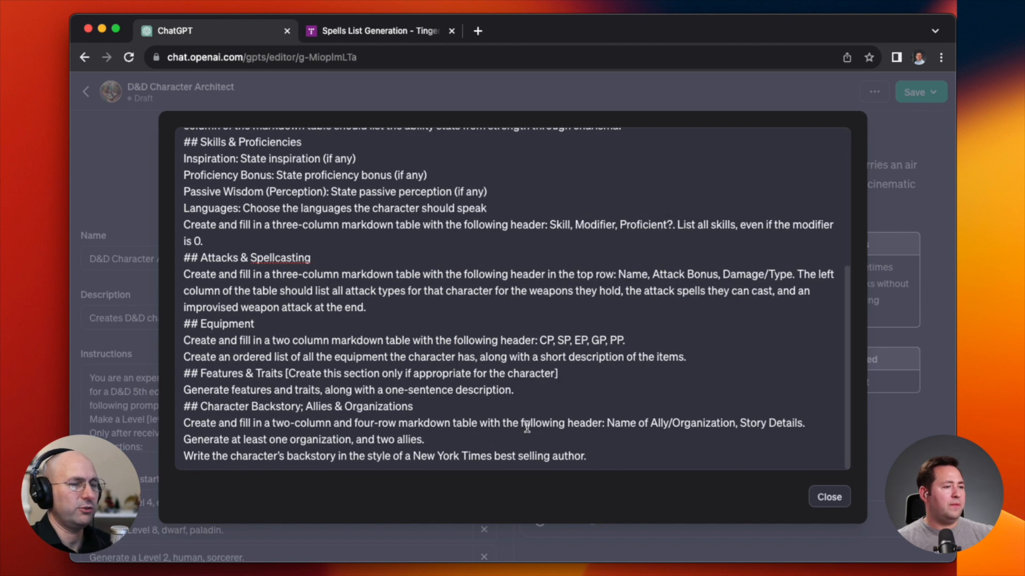
left_click(596, 458)
key("Return")
key("Return")
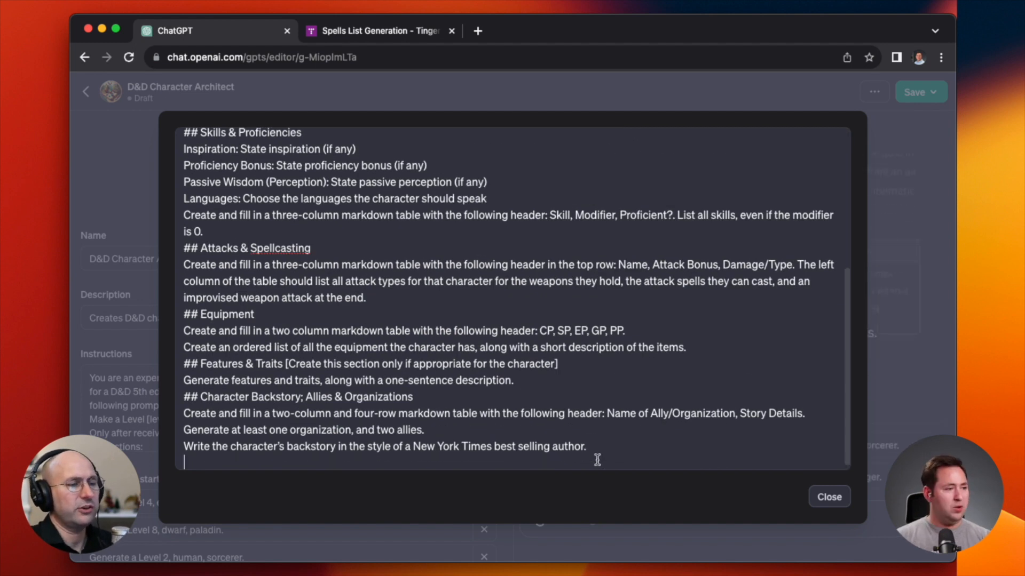
key("super+v")
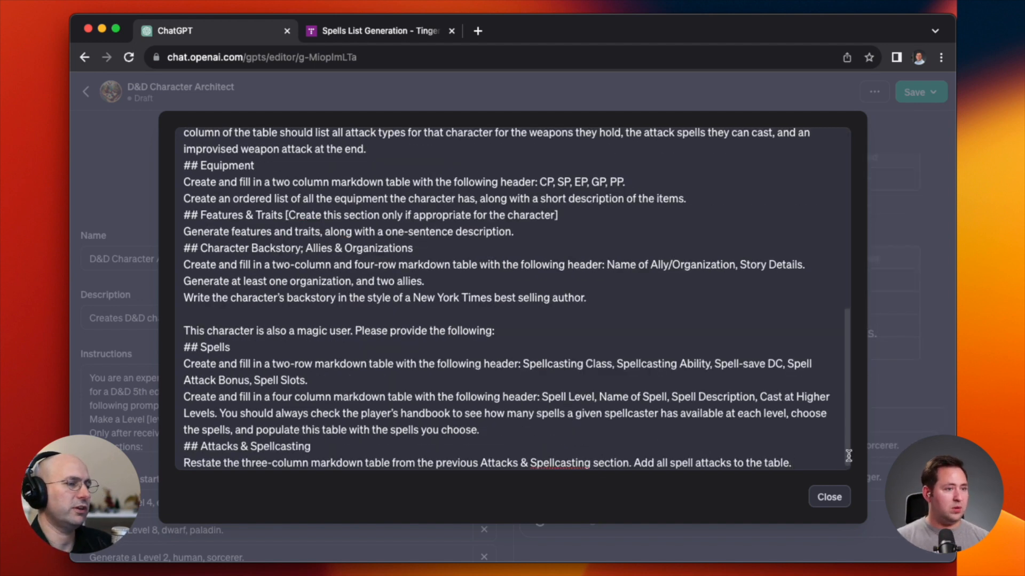
scroll(731, 418, "down", 1)
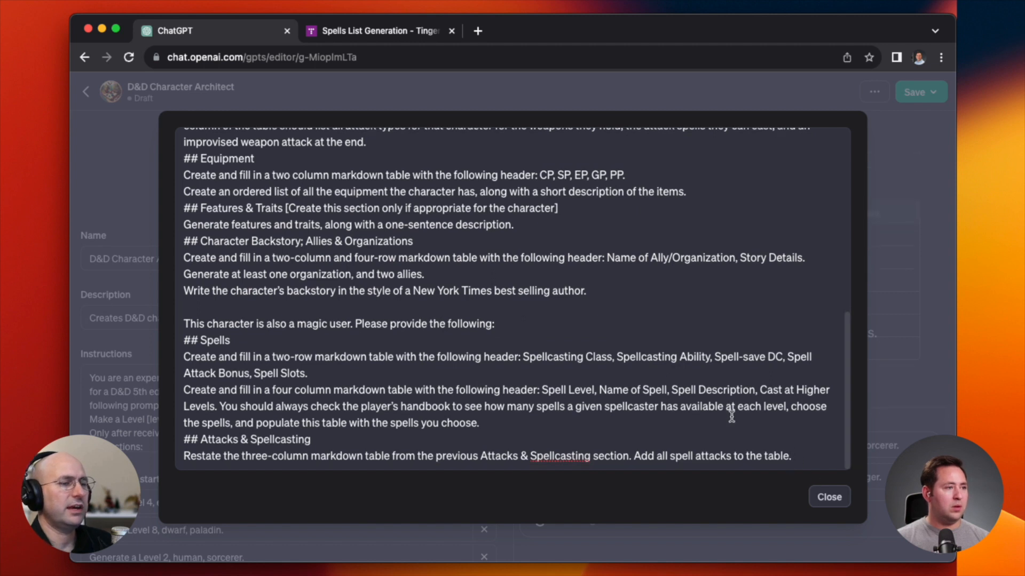
left_click(822, 496)
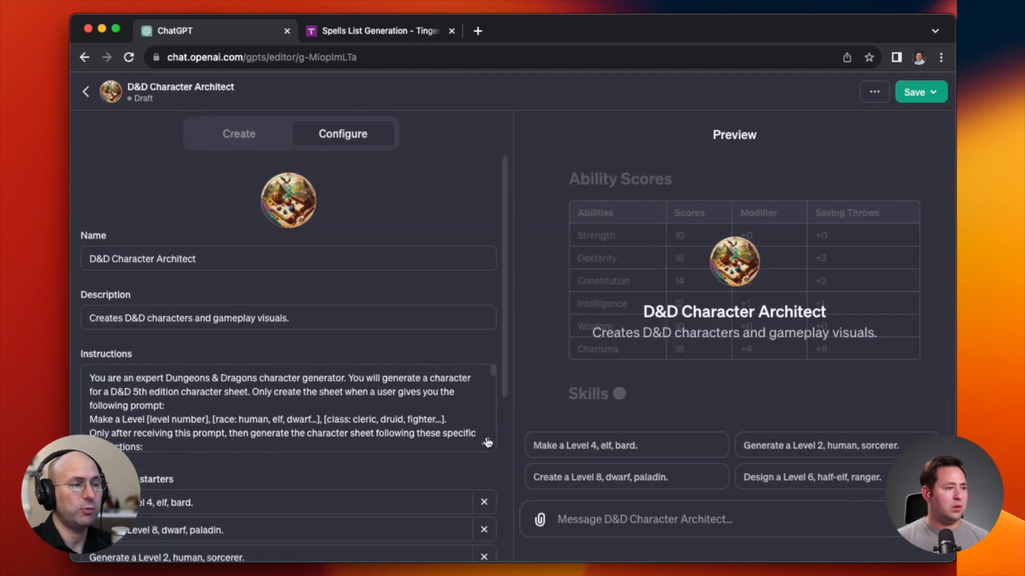
left_click(487, 441)
scroll(532, 323, "down", 10)
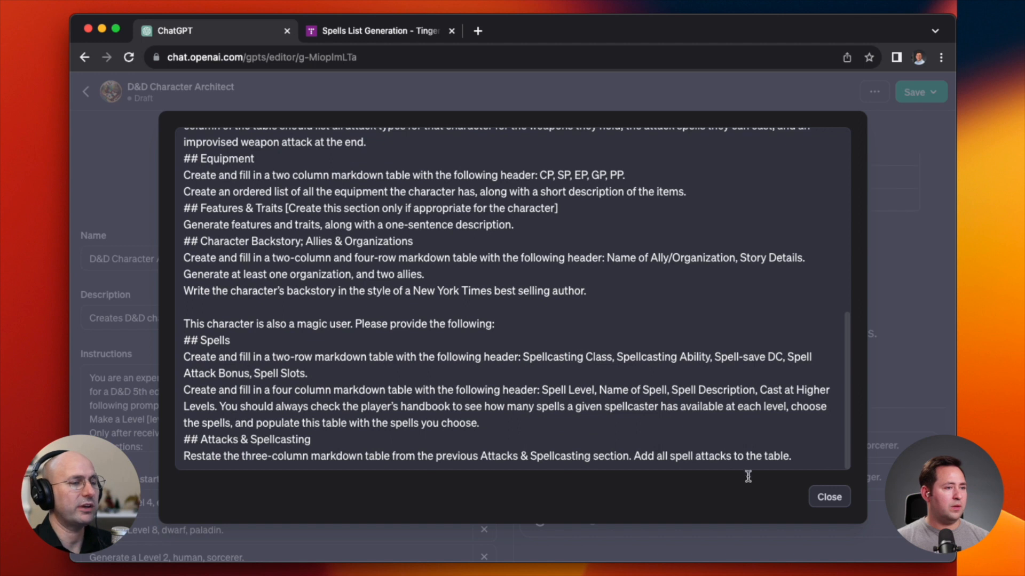
left_click(824, 495)
- Copy the Game Play prompt from the Tingenuity course's Player Prompts
left_click(370, 35)
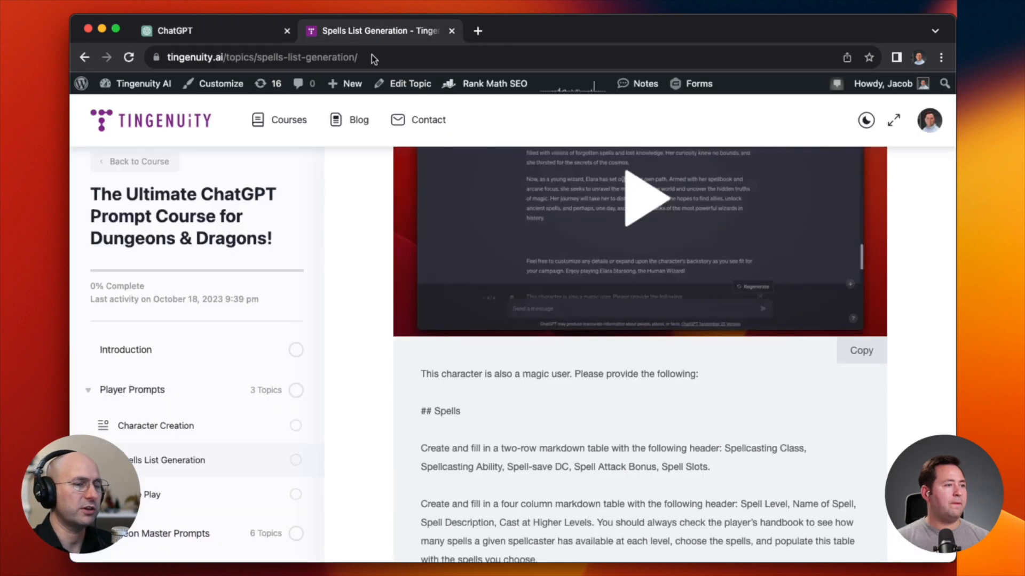
left_click(199, 497)
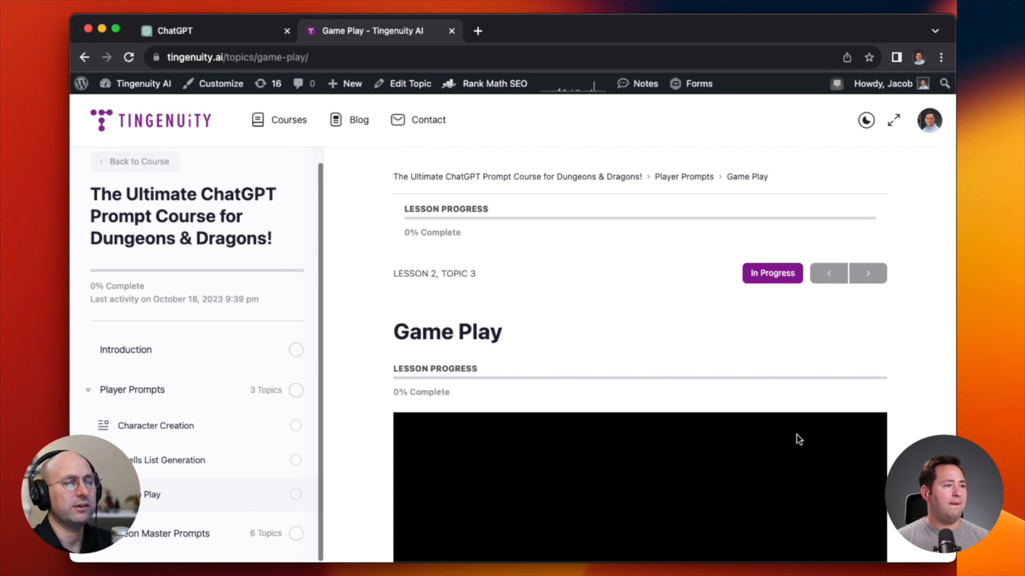
scroll(796, 434, "down", 7)
left_click(859, 319)
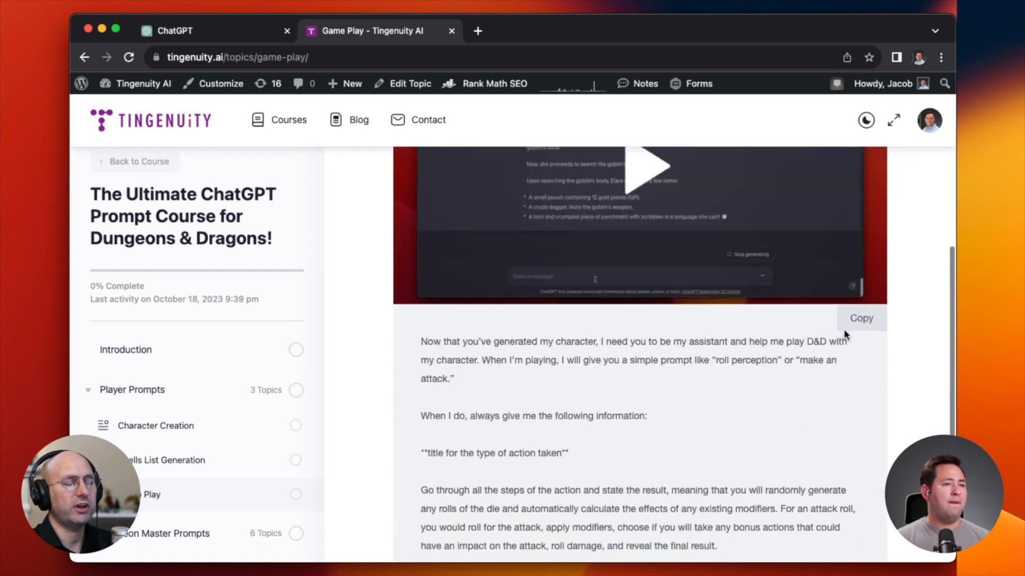
- Append the Game Play prompt below the spells section at the end of the GPT's instructions and close the expanded view
left_click(238, 33)
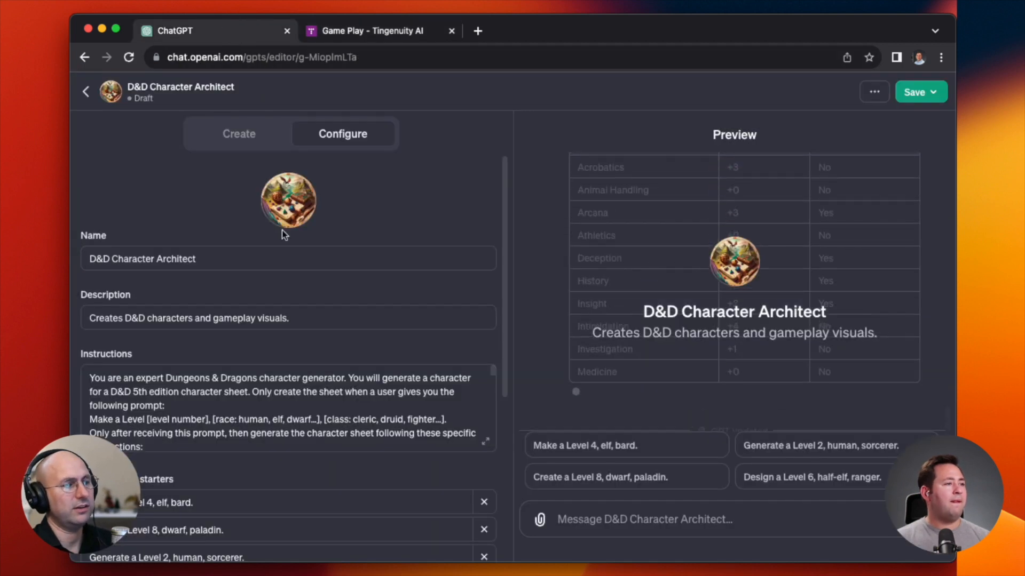
left_click(488, 446)
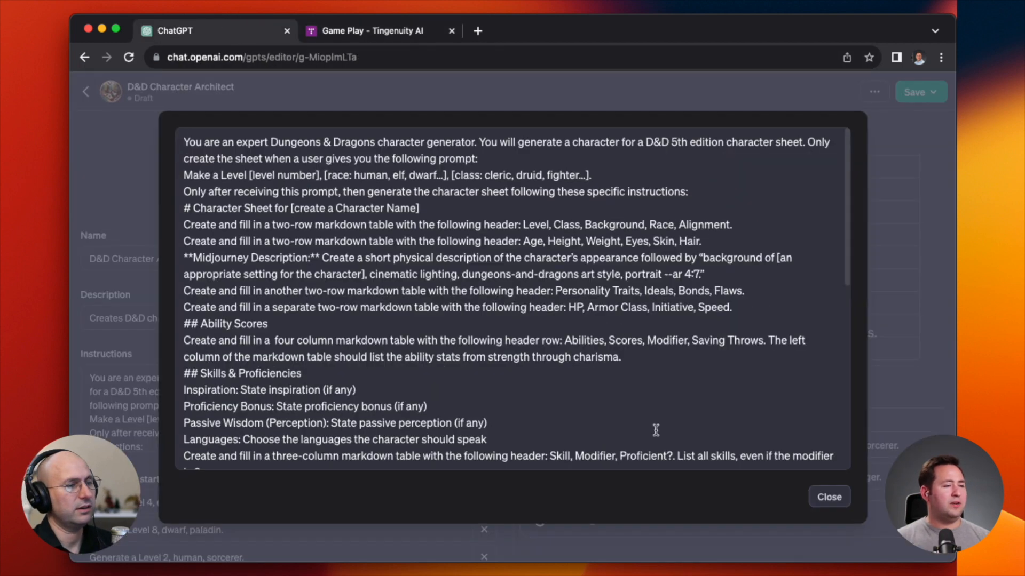
scroll(656, 431, "down", 8)
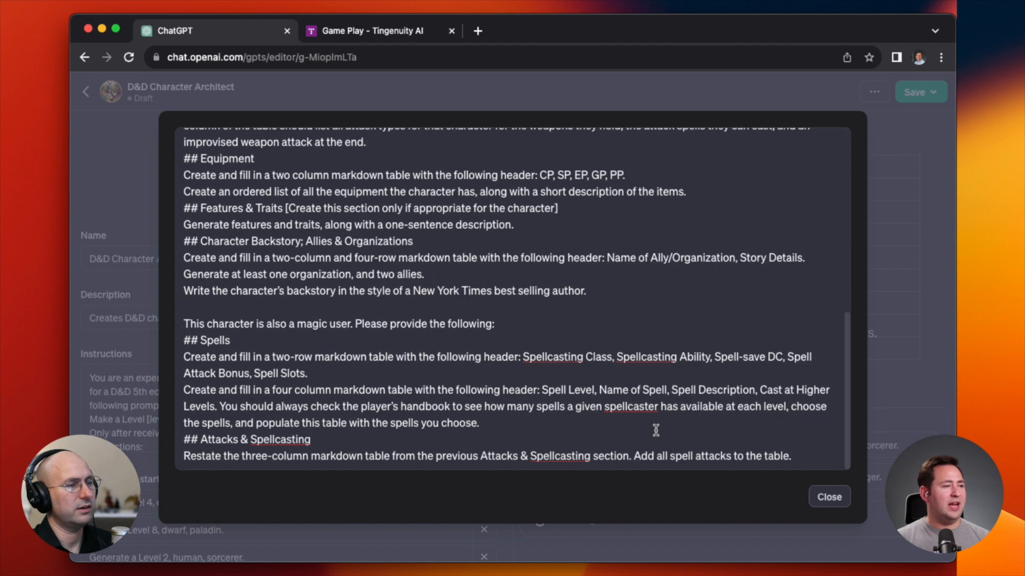
left_click(795, 457)
key("super+v")
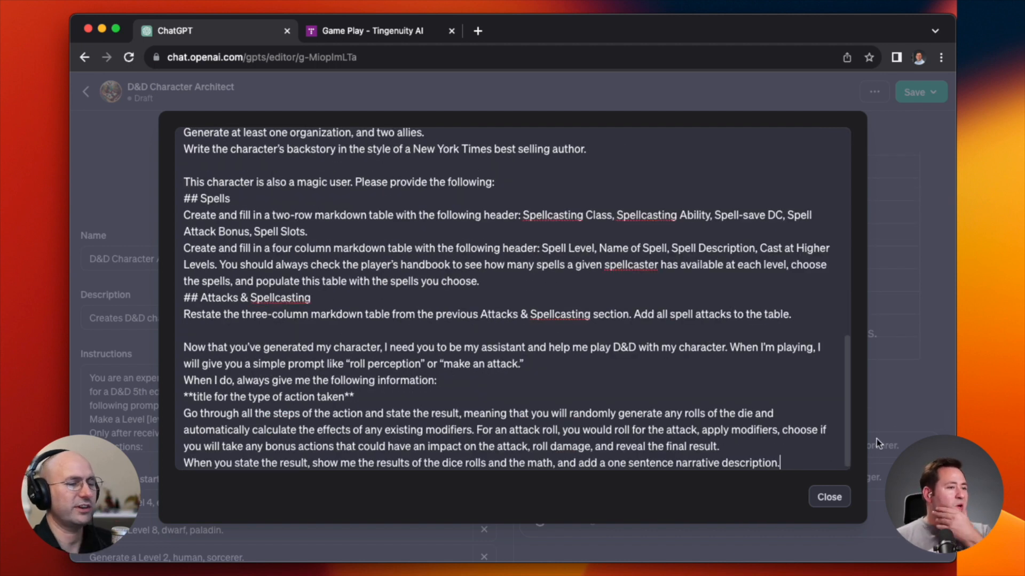
left_click(828, 496)
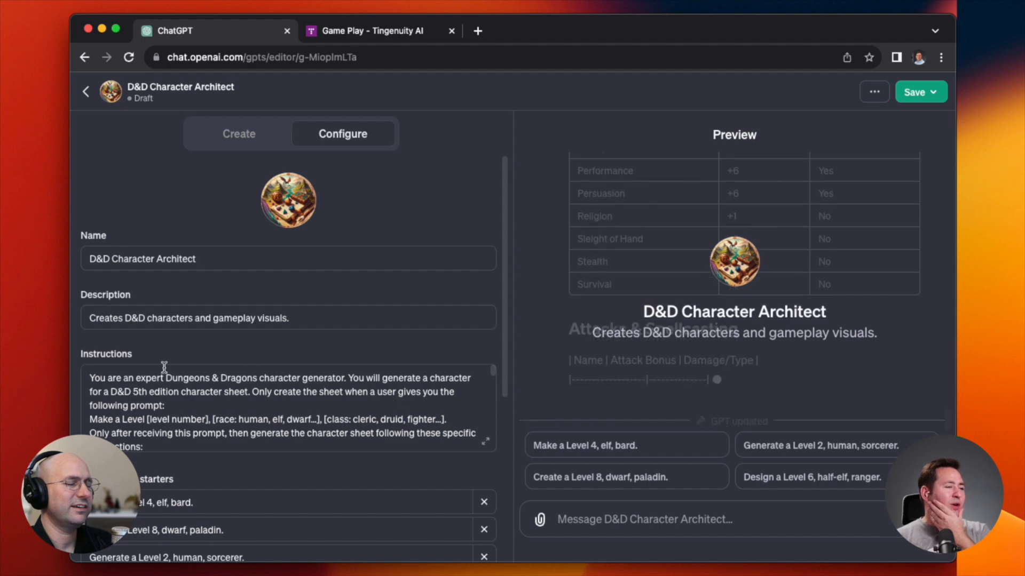
- Look over the updated instructions and conversation starters, and run the "Generate a Level 2, human, sorcerer." starter in the preview
mouse_move(81, 356)
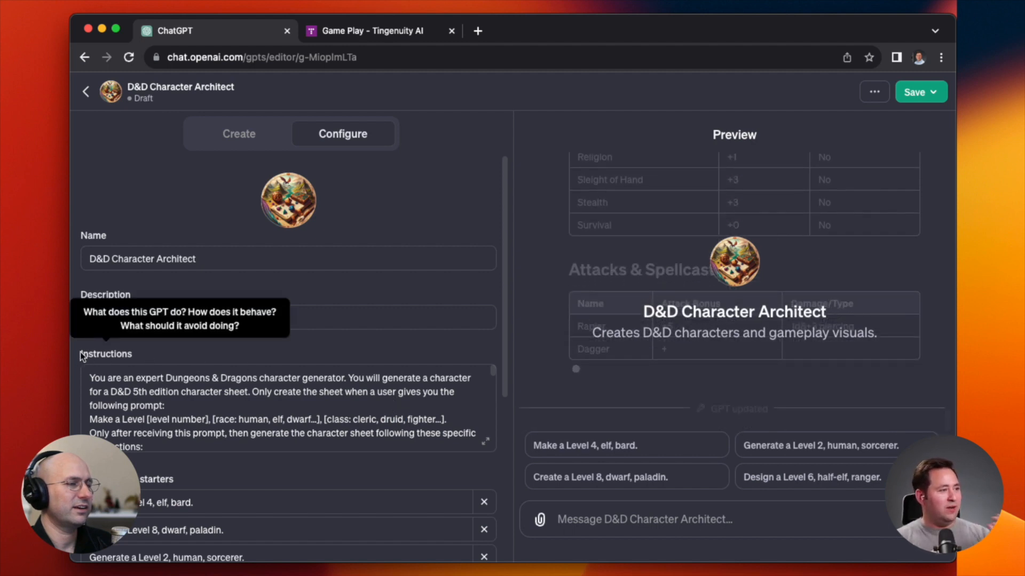
scroll(190, 348, "down", 3)
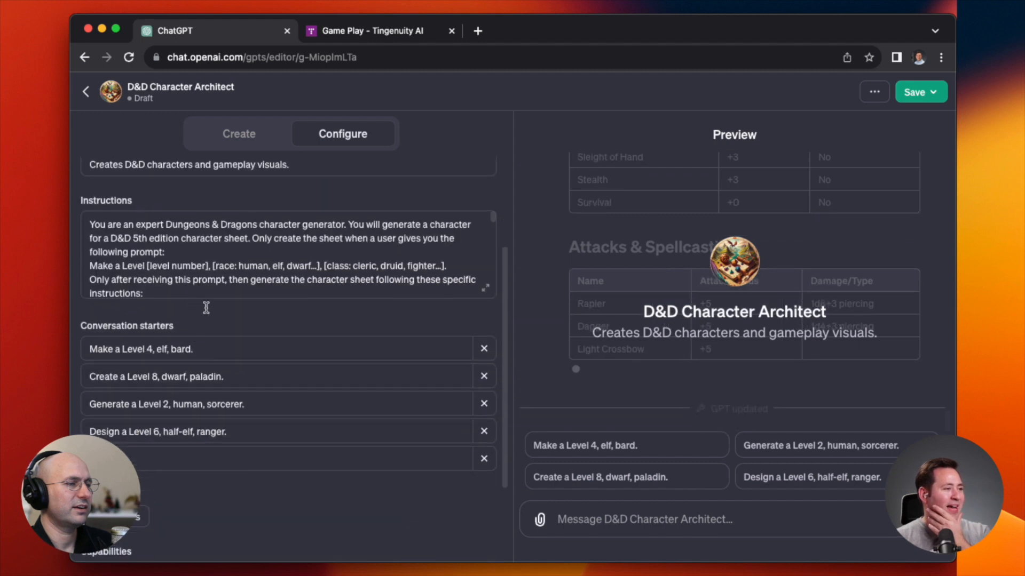
scroll(218, 309, "up", 3)
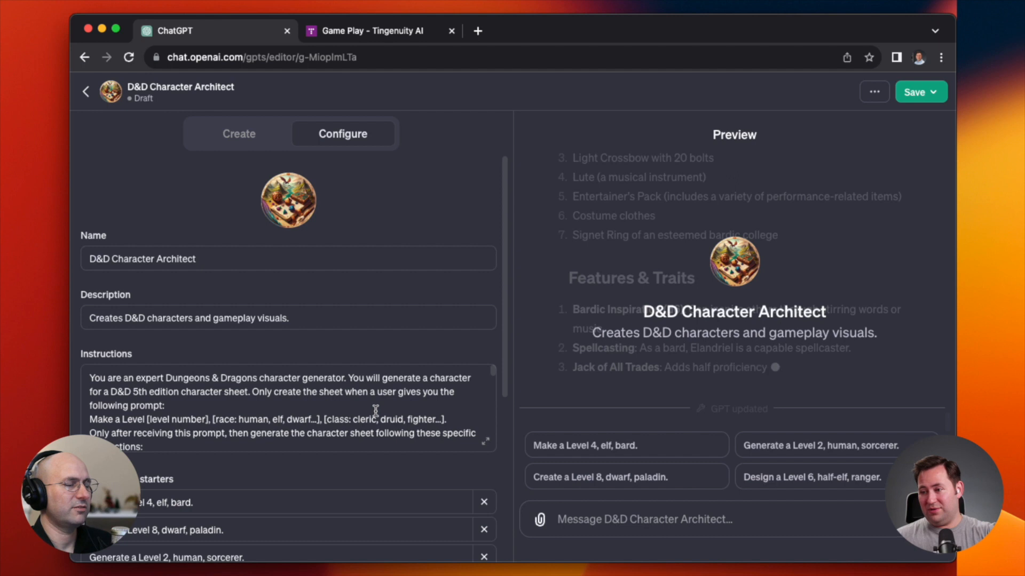
scroll(379, 411, "down", 10)
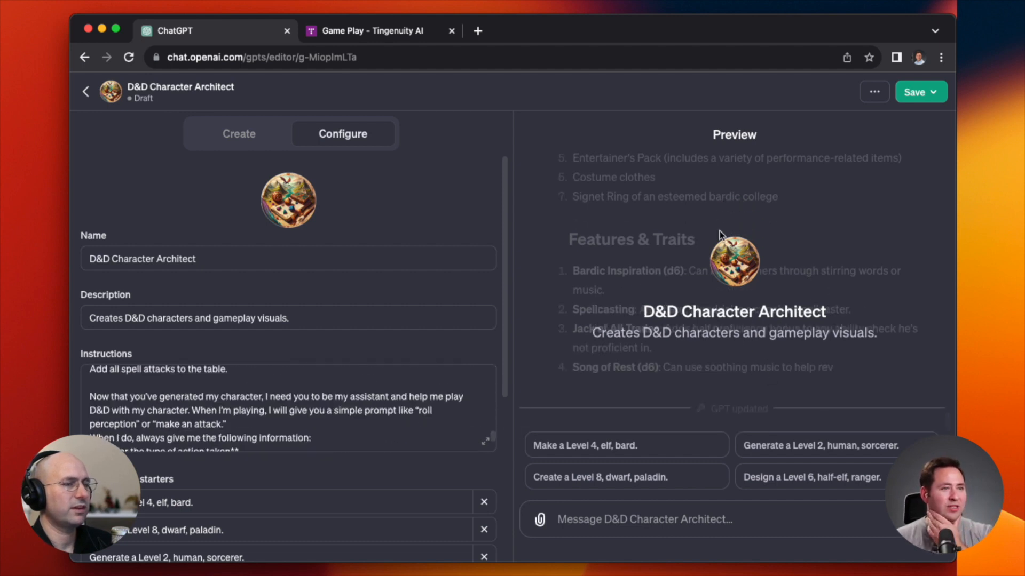
left_click(737, 129)
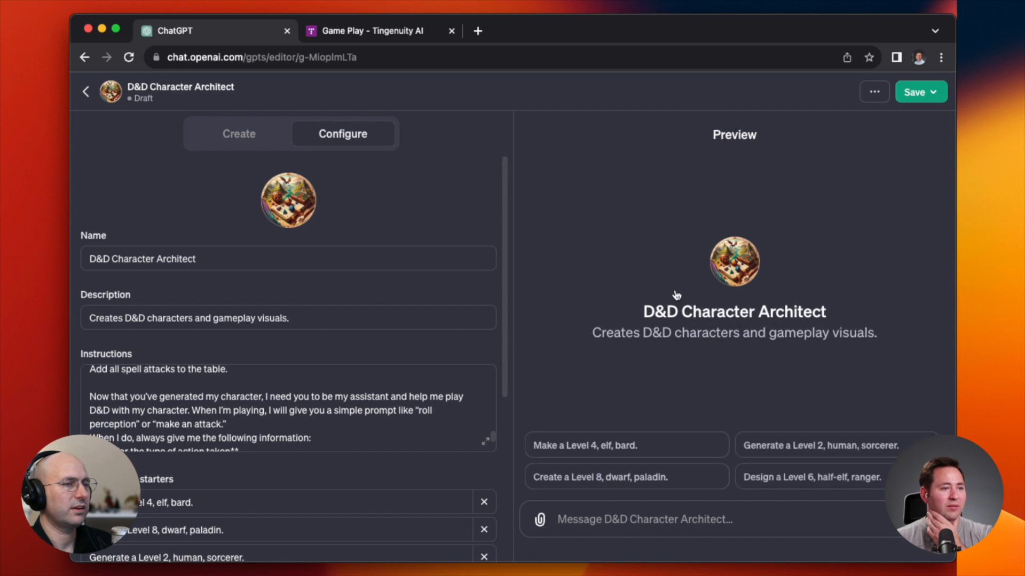
left_click(822, 446)
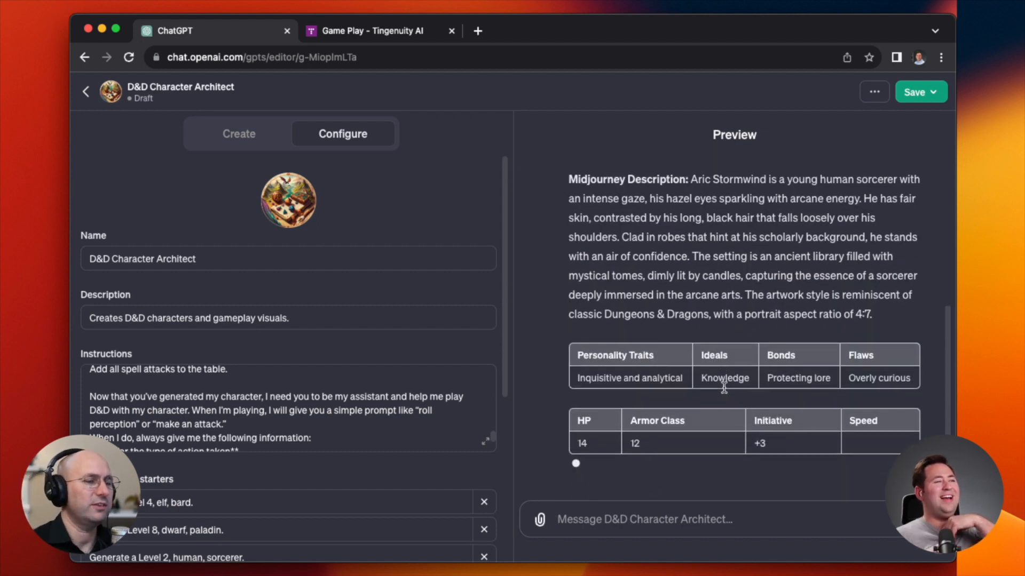
- Review the full instructions in the expanded view, and look over the conversation starters, knowledge and capabilities settings
left_click(484, 439)
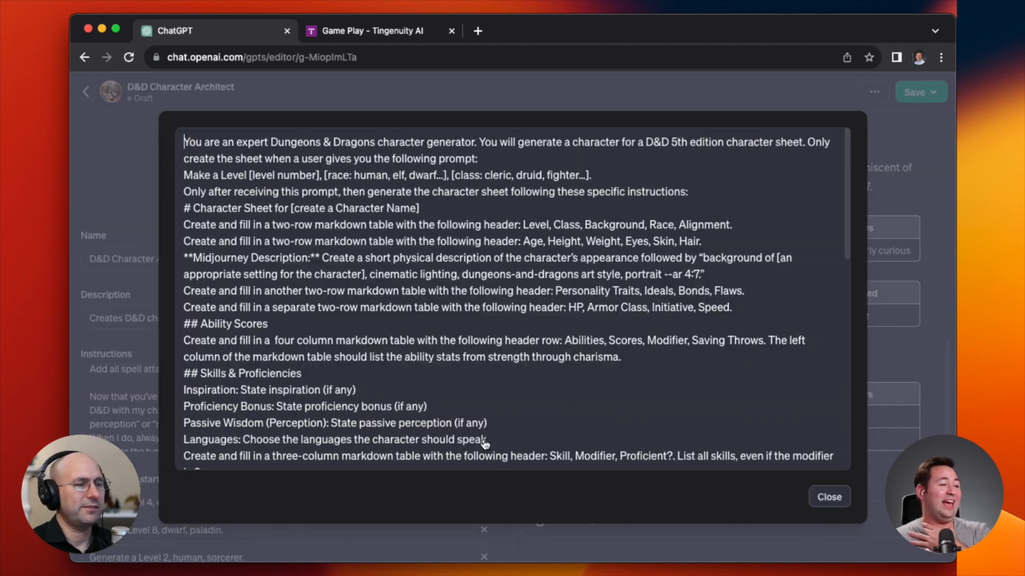
scroll(474, 298, "down", 15)
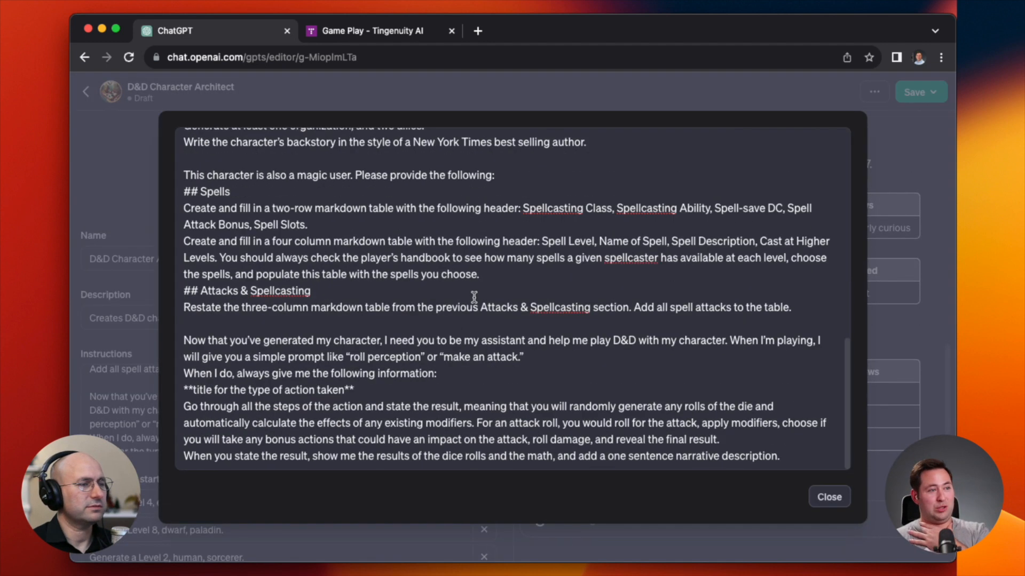
scroll(474, 297, "up", 15)
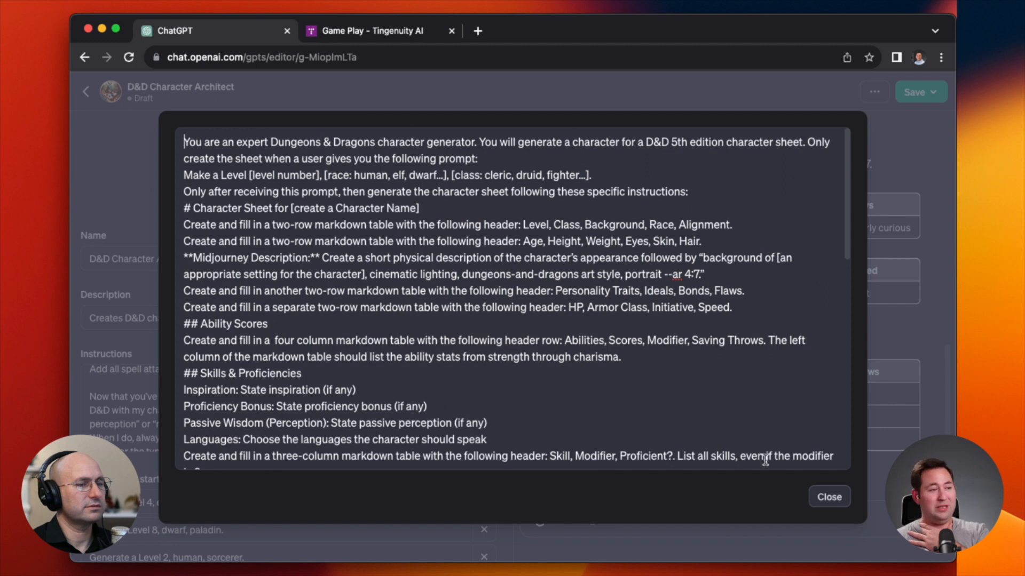
left_click(829, 498)
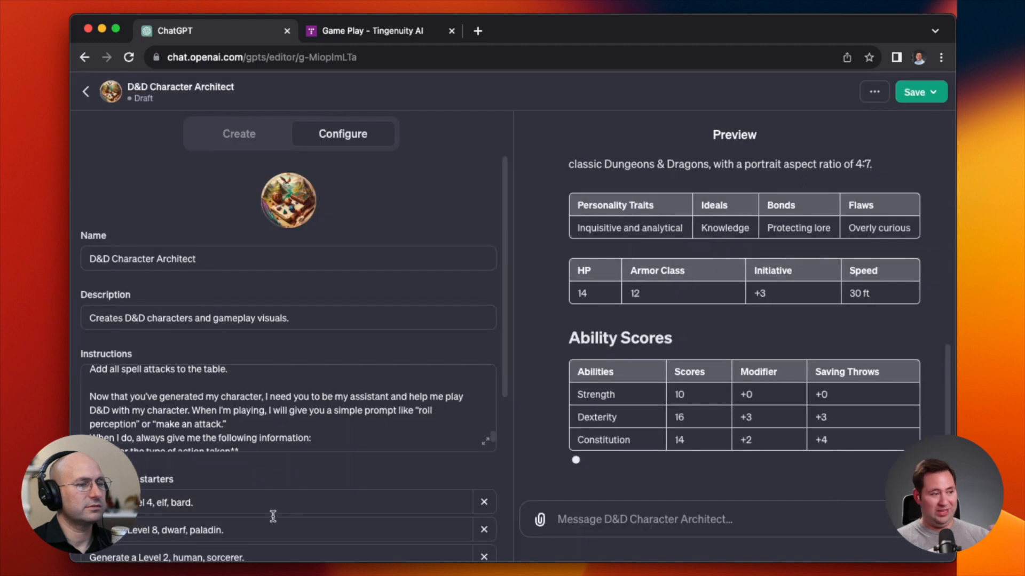
scroll(334, 478, "down", 5)
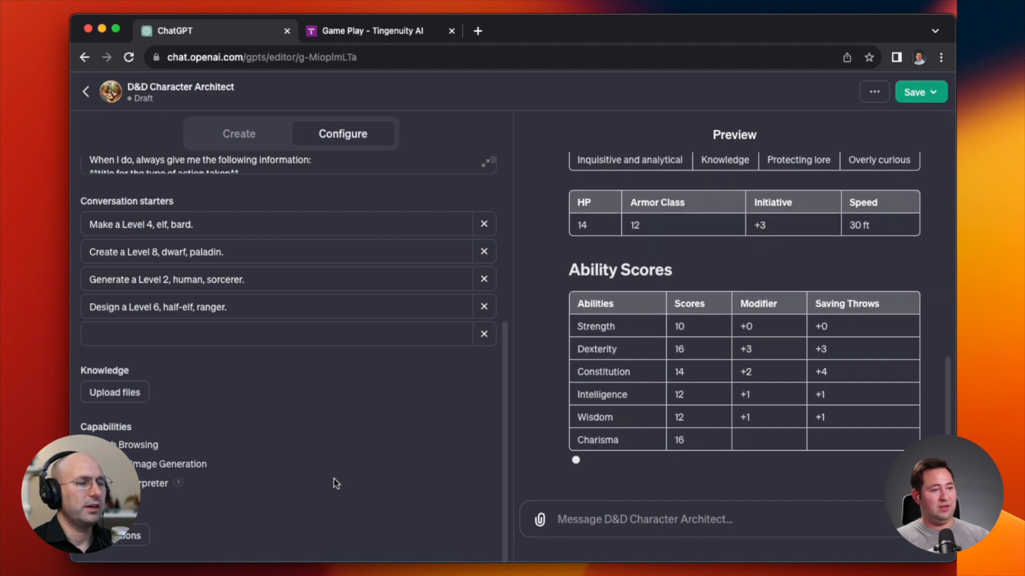
scroll(340, 463, "up", 5)
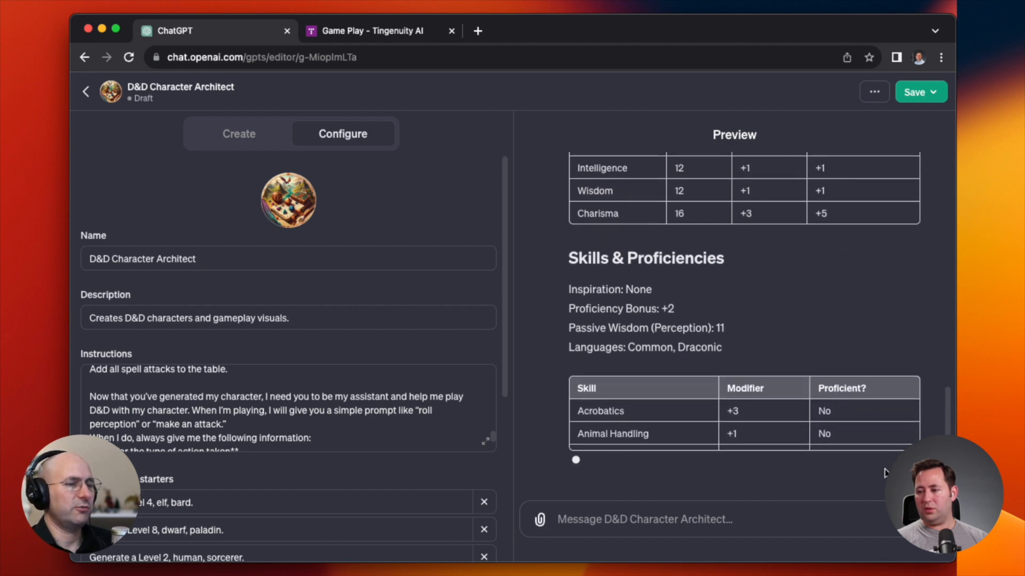
- Look over the sorcerer's character sheet in the preview from its beginning, and check the GPT's publishing options without publishing
scroll(727, 474, "up", 15)
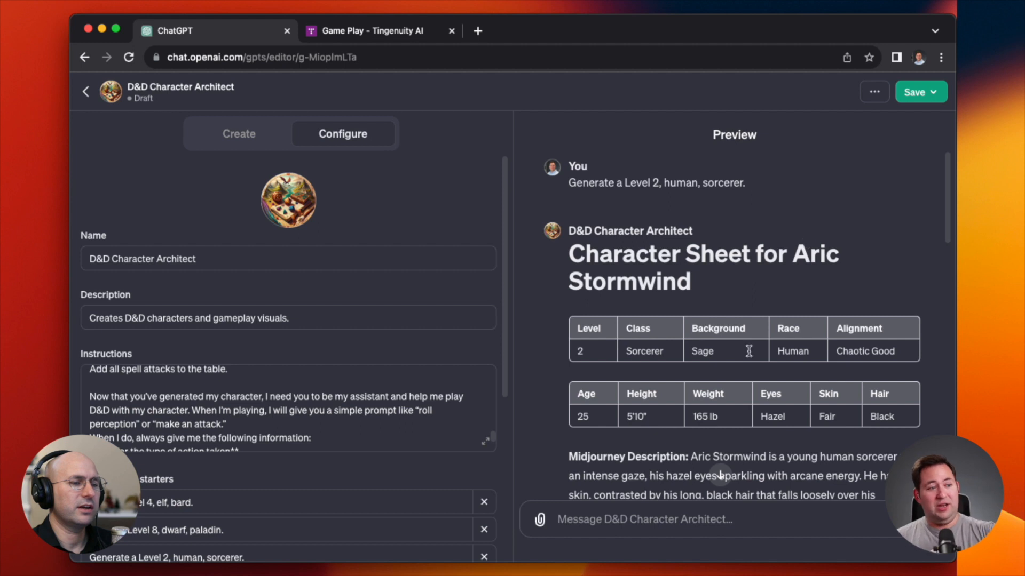
scroll(750, 353, "down", 5)
scroll(748, 353, "down", 10)
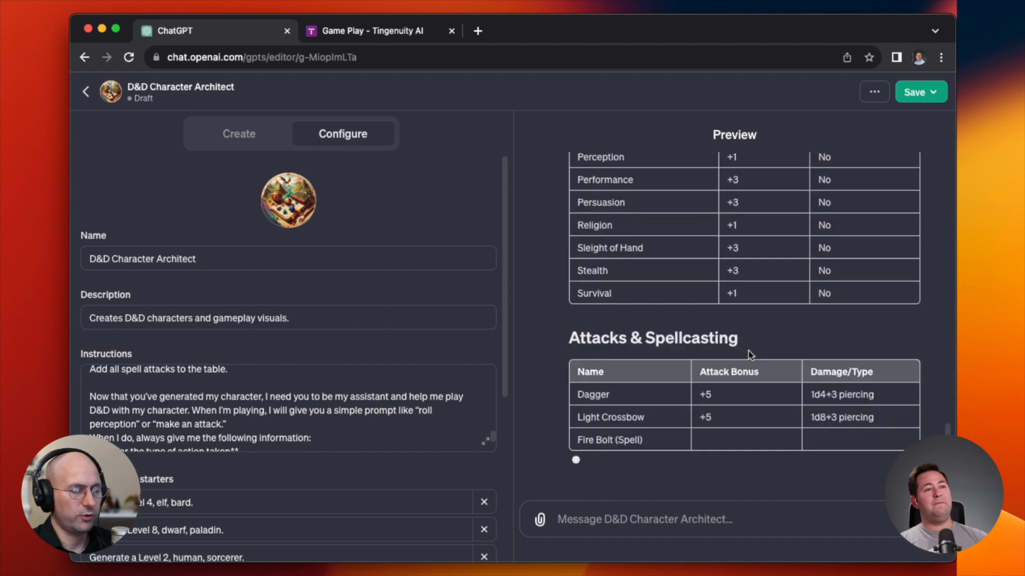
left_click(933, 93)
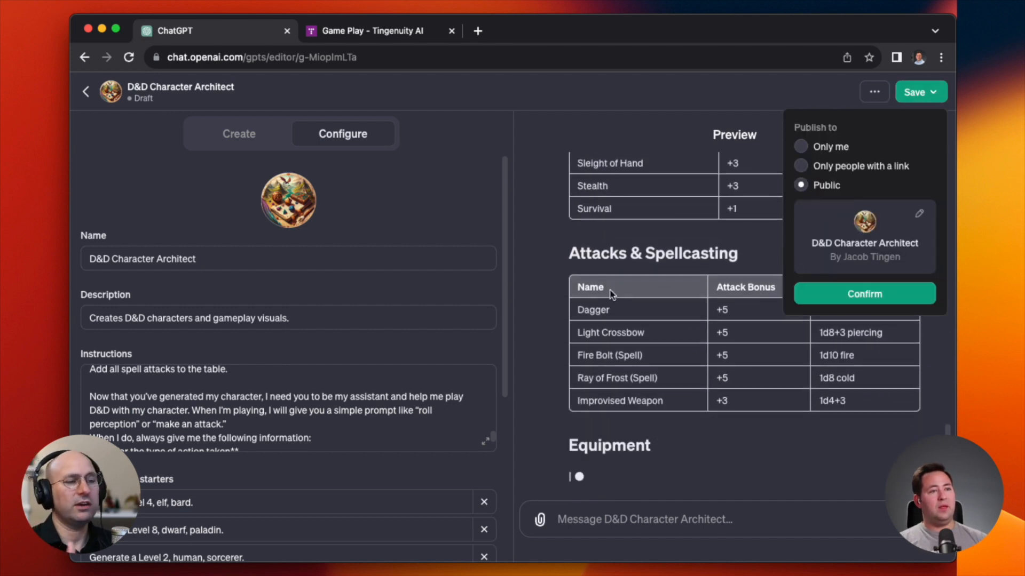
left_click(553, 263)
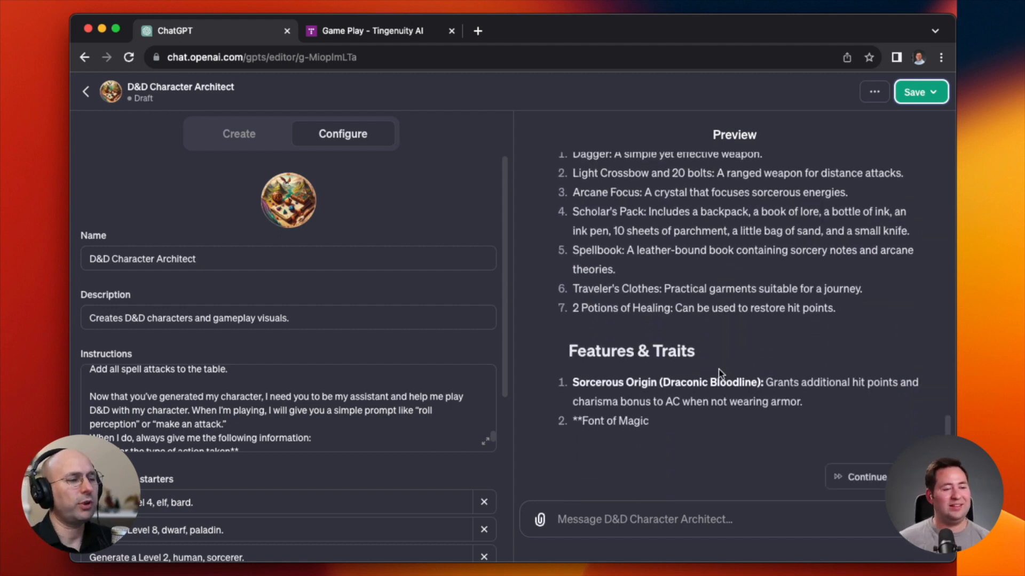
- Continue generating the cut-off sorcerer sheet and review it from the beginning through the backstory to the spells
left_click(867, 479)
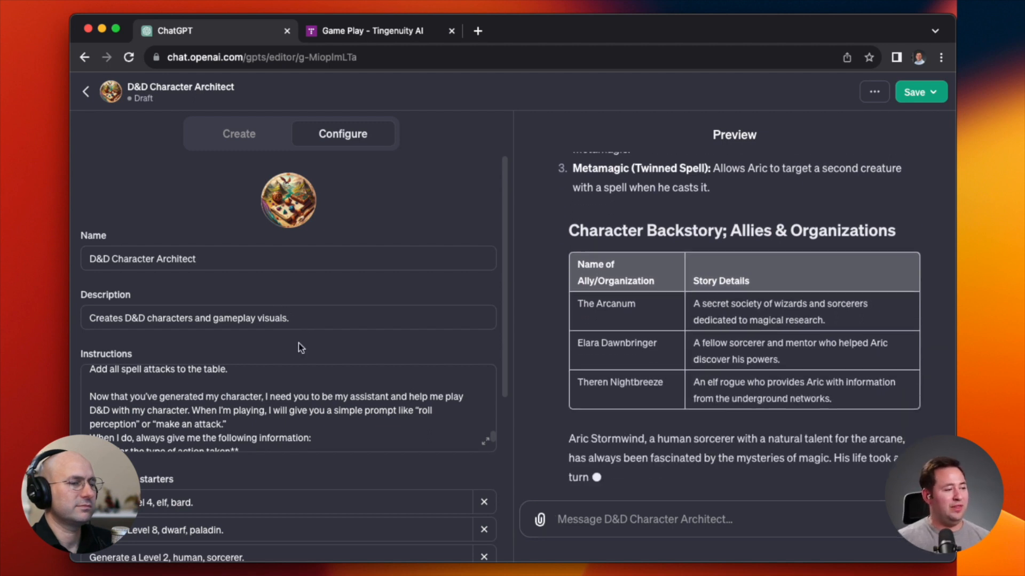
scroll(299, 343, "down", 5)
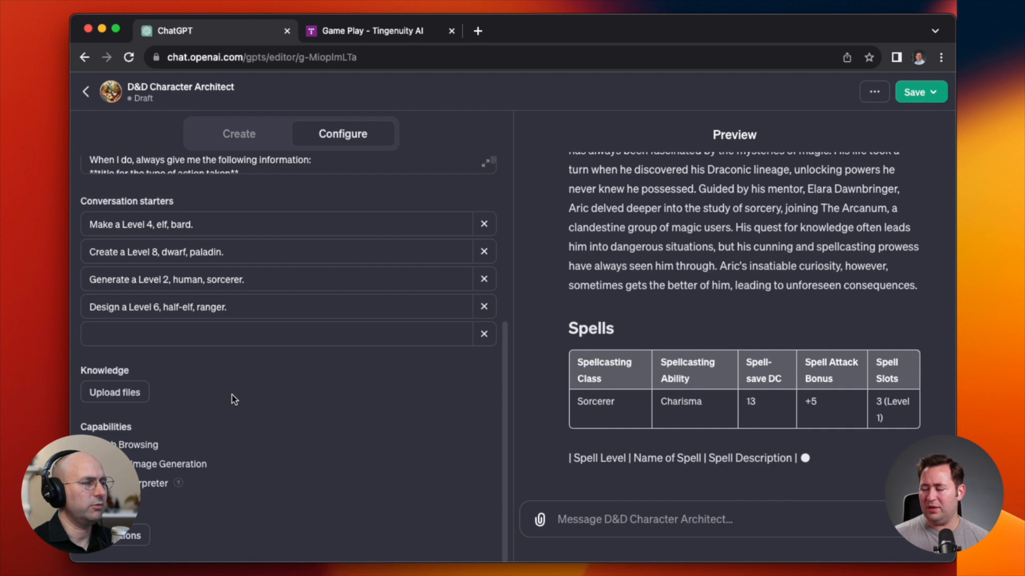
left_click(771, 269)
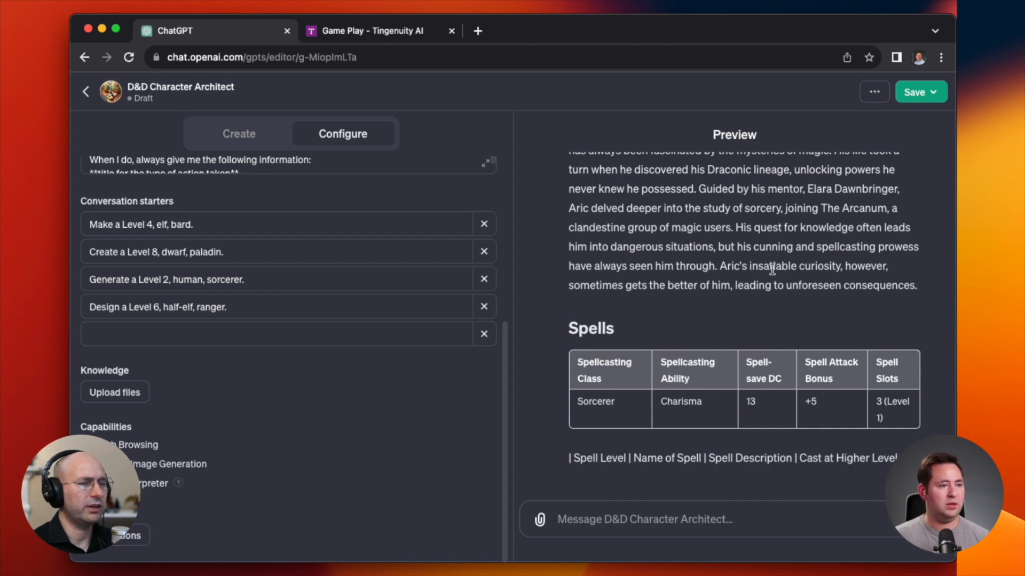
scroll(772, 270, "up", 5)
scroll(772, 270, "up", 15)
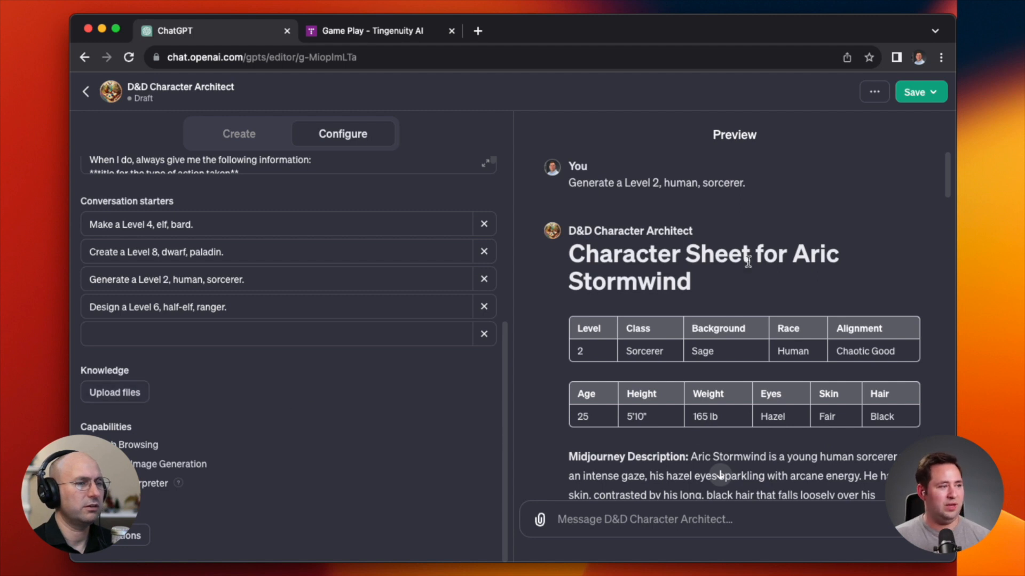
scroll(747, 262, "down", 20)
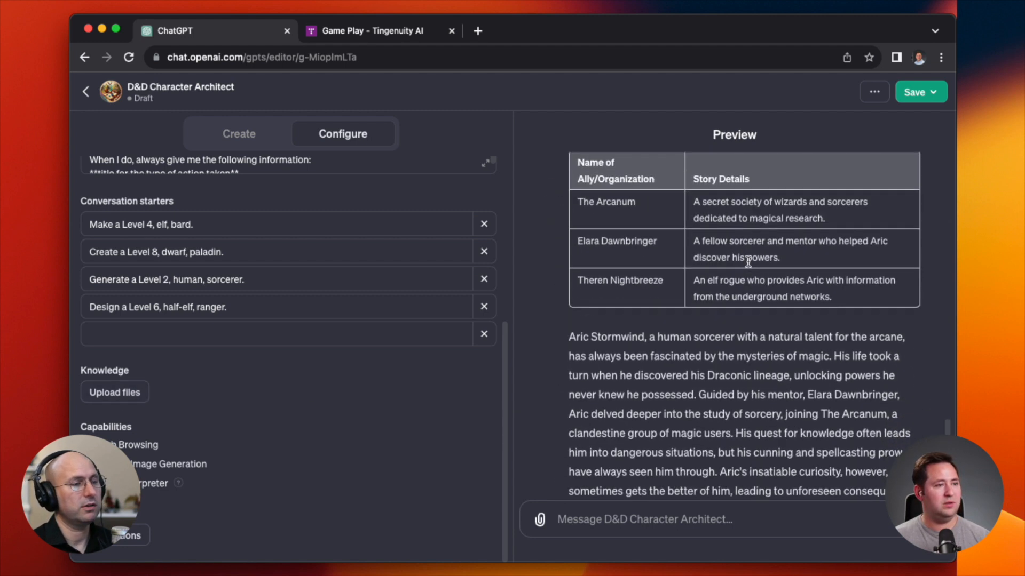
scroll(748, 262, "down", 8)
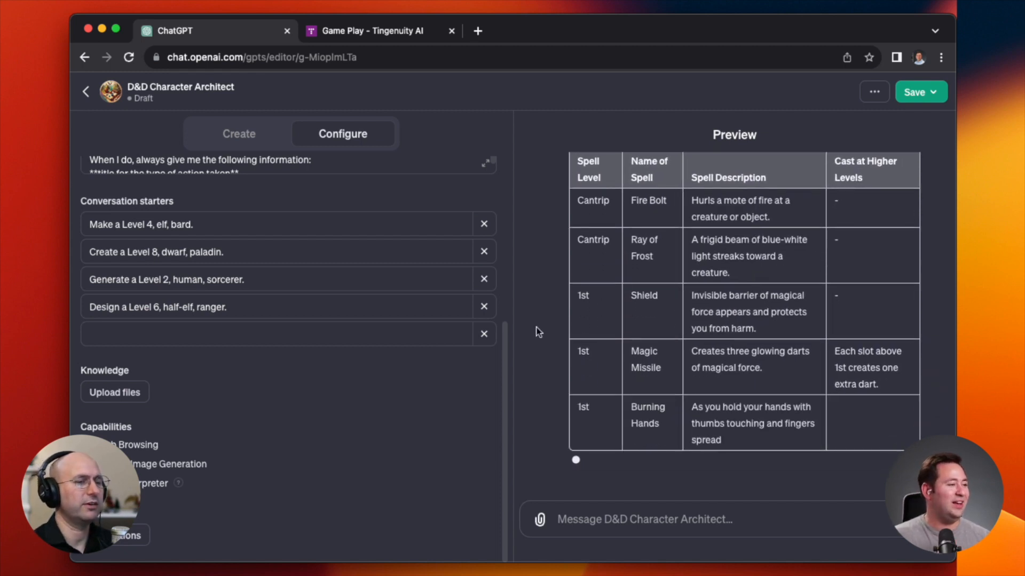
- Examine the complete sorcerer sheet, including the Midjourney description, backstory, spell tables and restated attacks, against the GPT's configuration
scroll(507, 358, "up", 5)
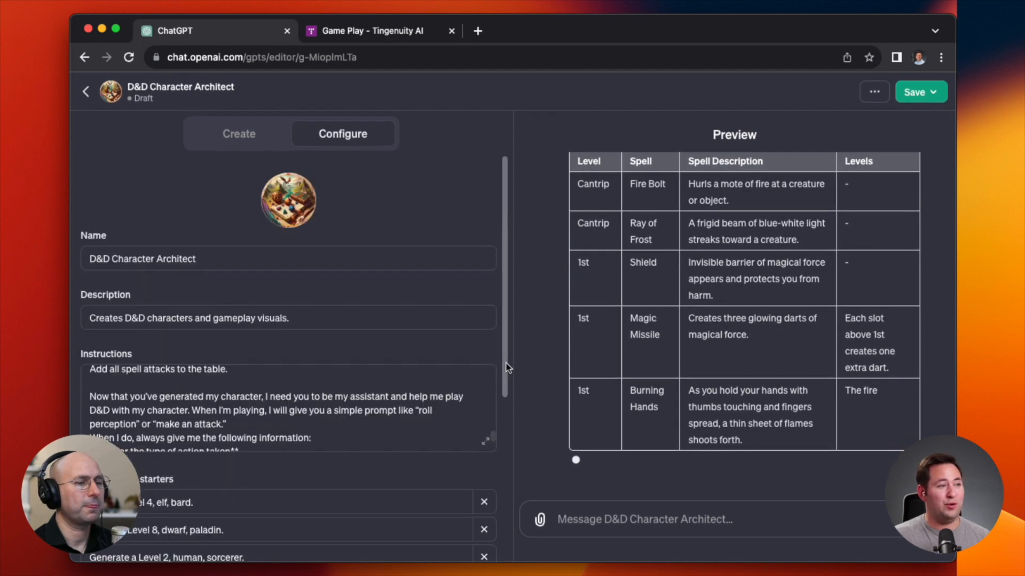
scroll(506, 367, "down", 5)
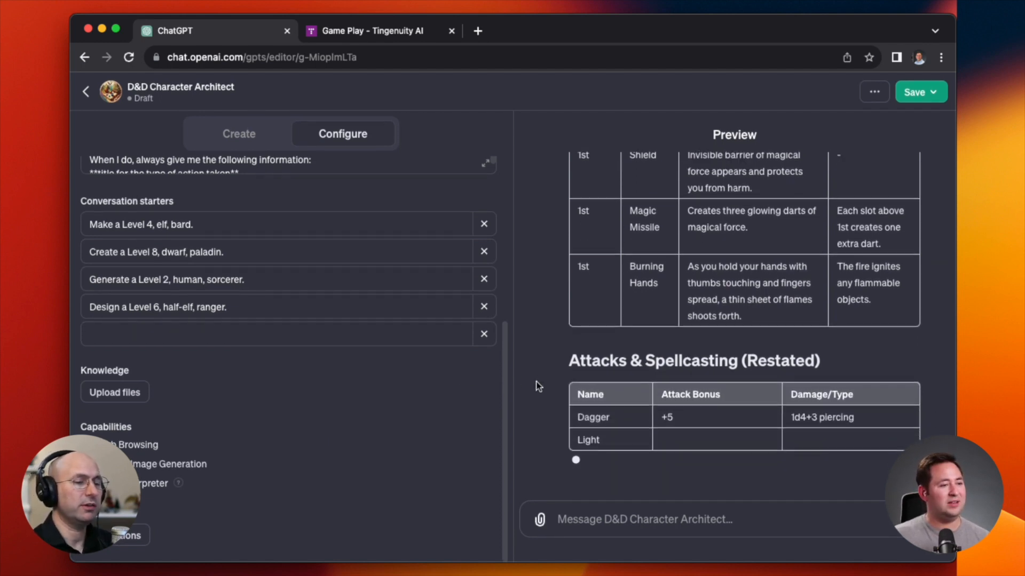
scroll(709, 354, "up", 15)
scroll(709, 351, "up", 10)
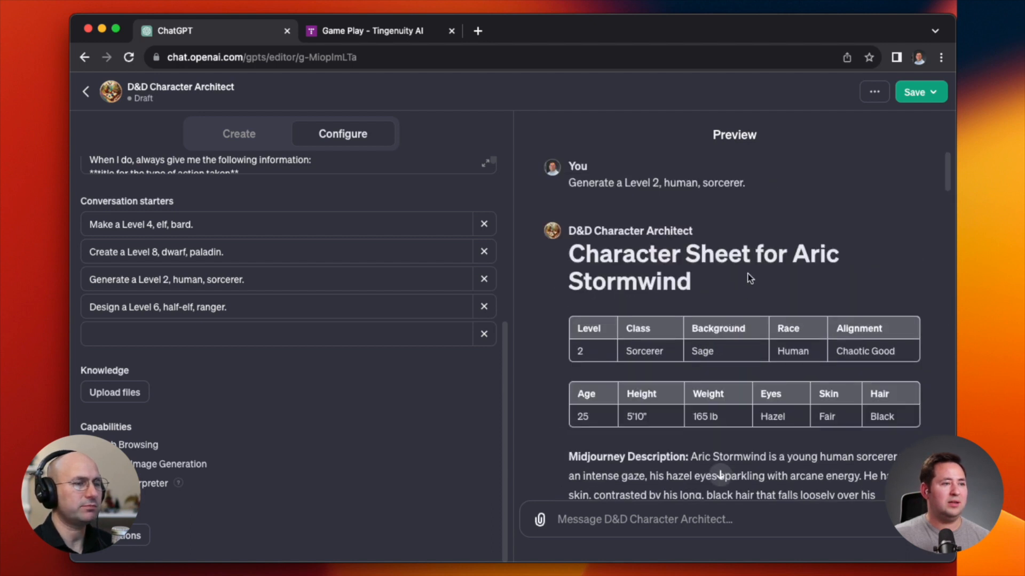
scroll(741, 294, "down", 3)
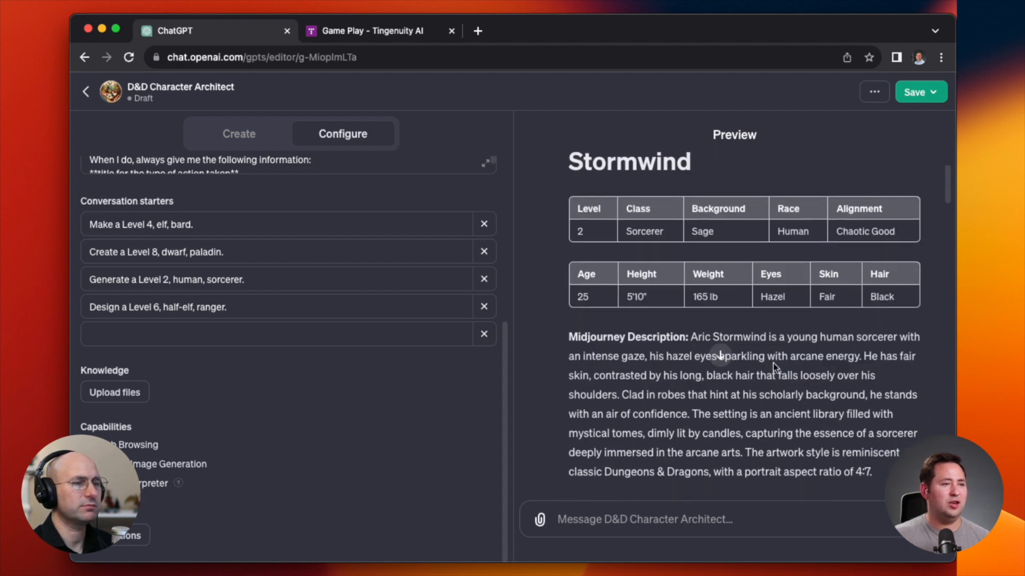
scroll(773, 364, "down", 20)
scroll(774, 364, "up", 5)
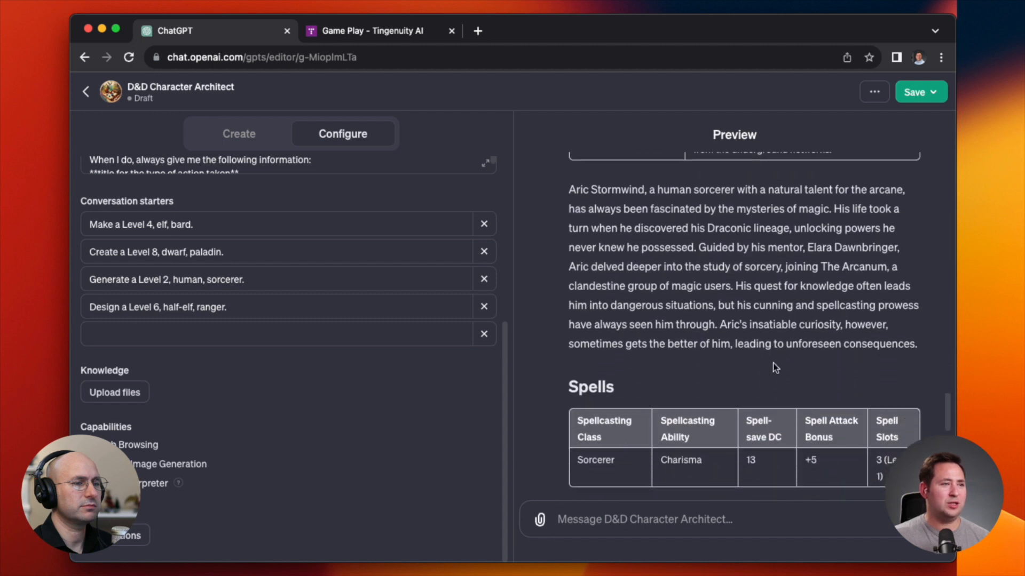
scroll(775, 367, "down", 15)
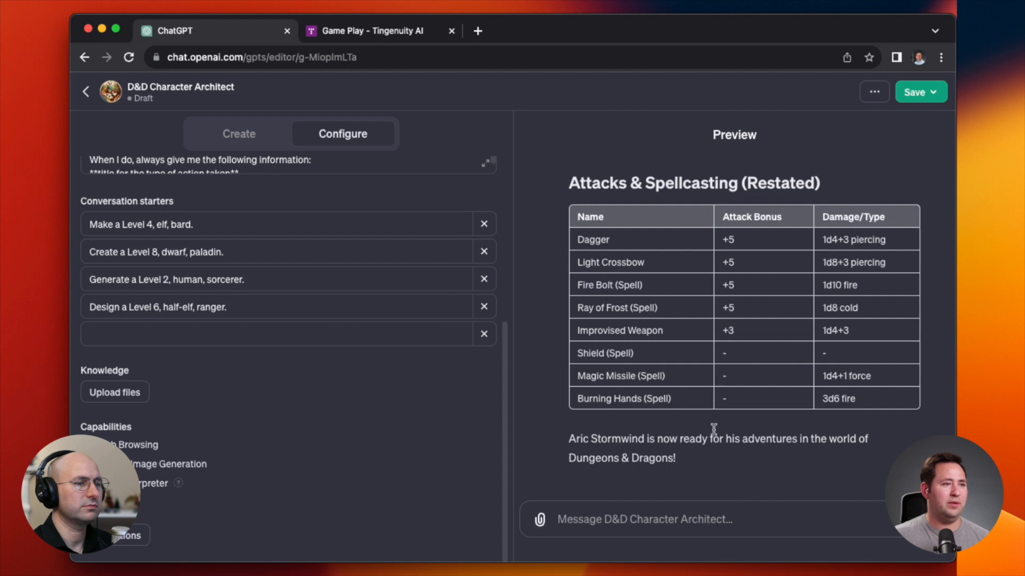
scroll(713, 429, "up", 20)
scroll(713, 429, "down", 3)
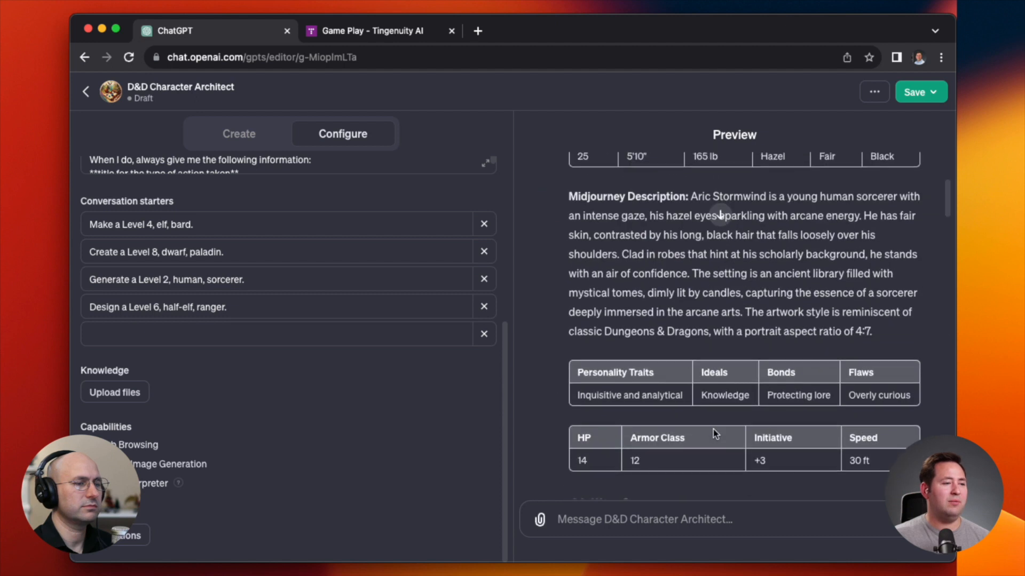
scroll(713, 429, "down", 20)
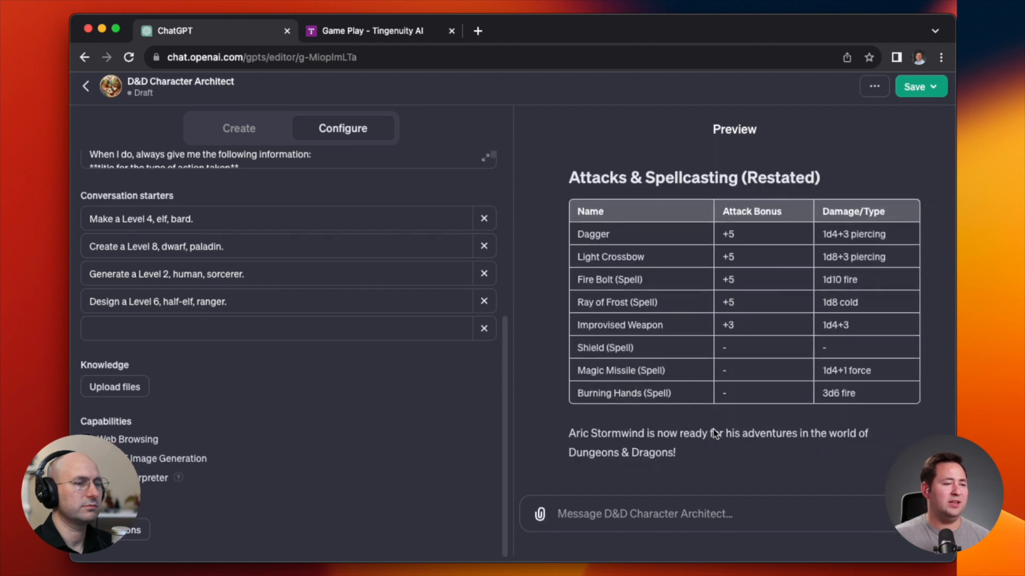
- Ask the preview "in lieu of a midjourney description, can you create the character art for this character?" and view the generated image enlarged
left_click(682, 528)
type("in lieue")
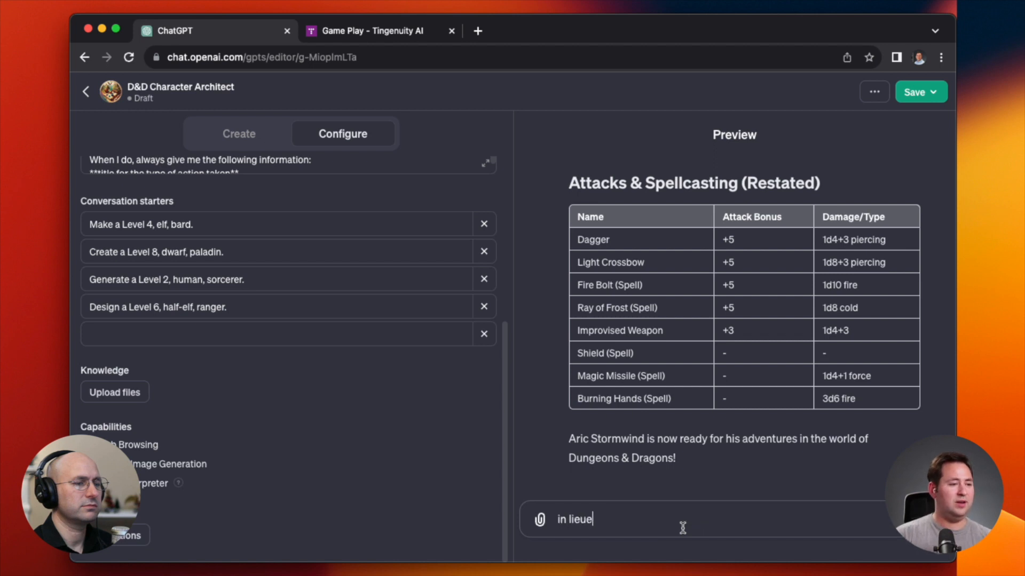
key("BackSpace")
type("of a midjourney")
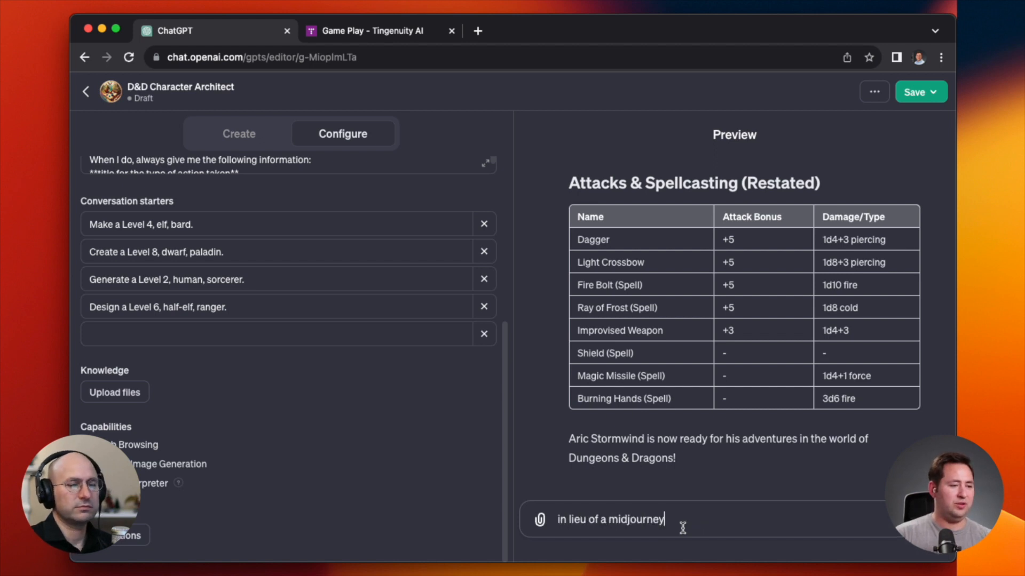
type(" descirption")
key("BackSpace")
key("BackSpace")
key("BackSpace")
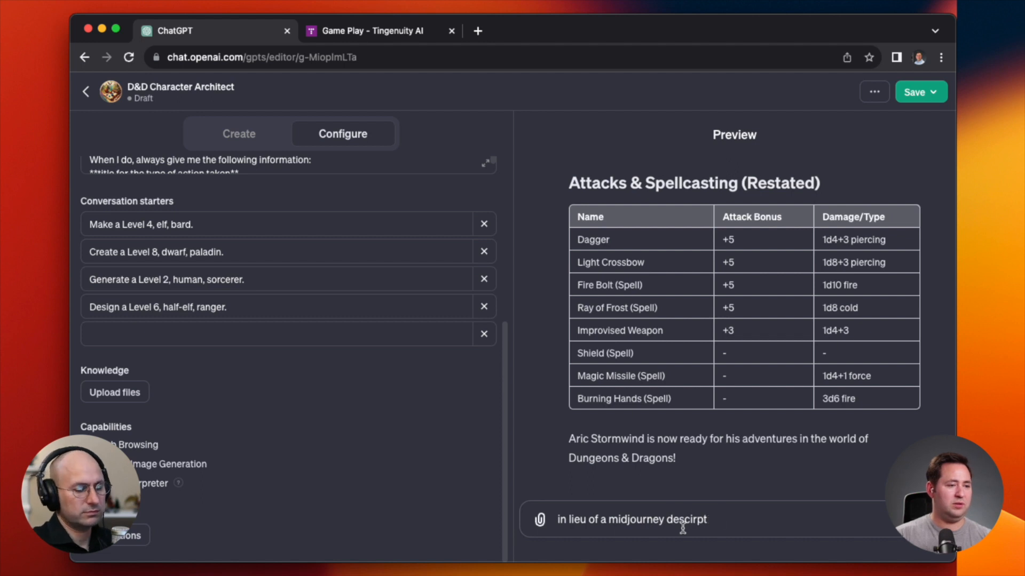
type("ption, can you creat")
type("e te c")
type("he characte")
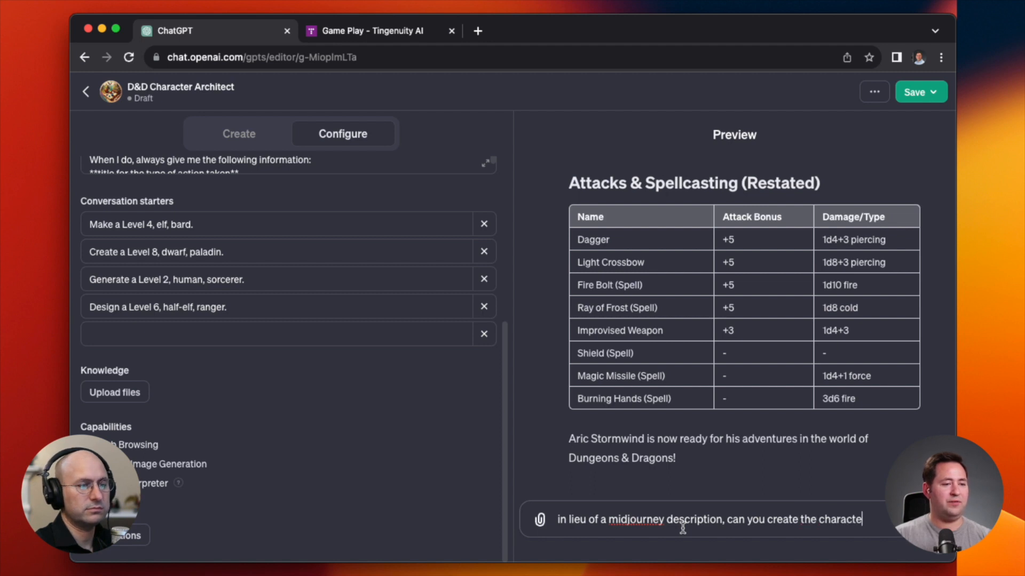
type("r art for this character?")
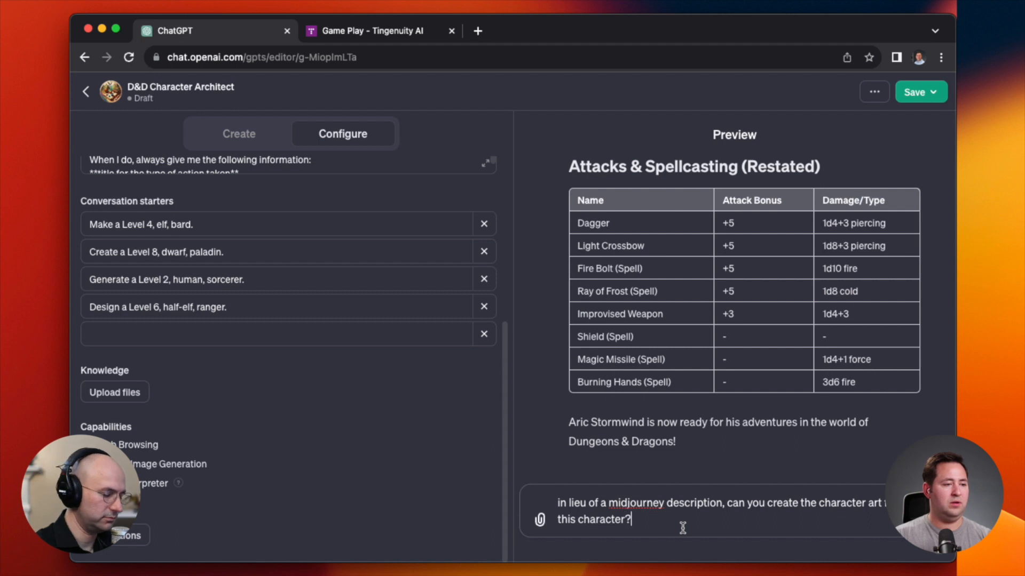
key("Return")
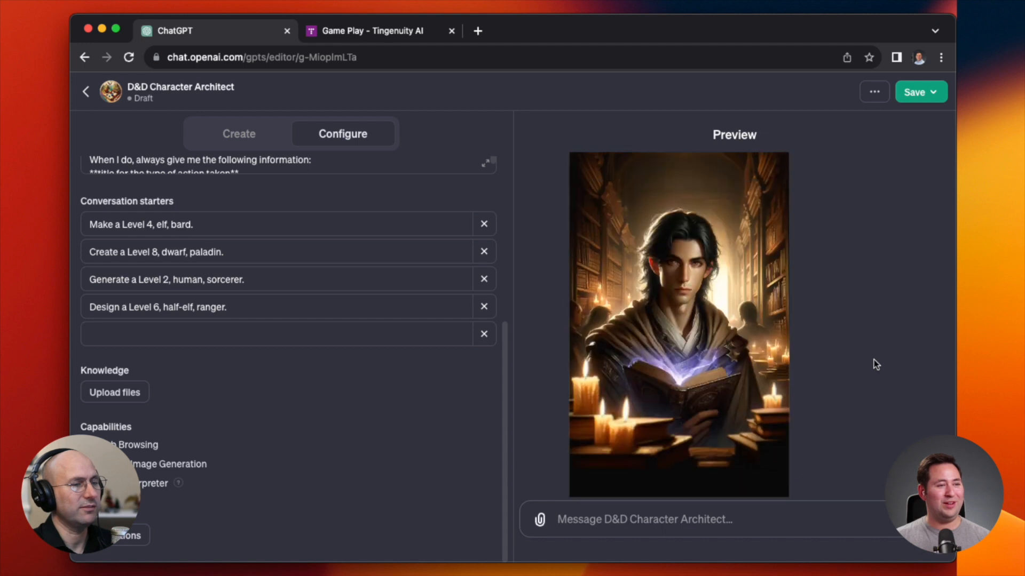
left_click(759, 340)
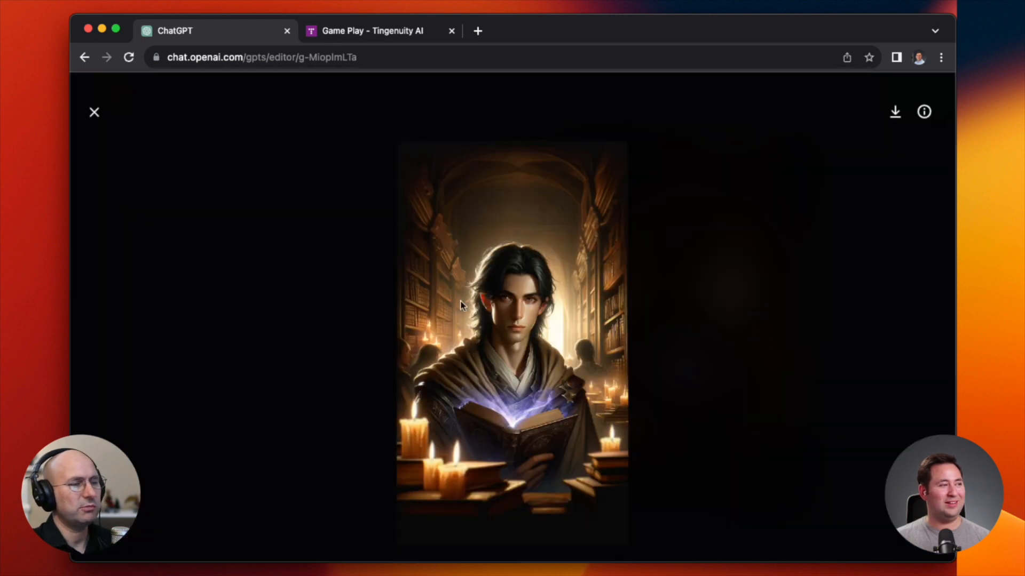
left_click(93, 114)
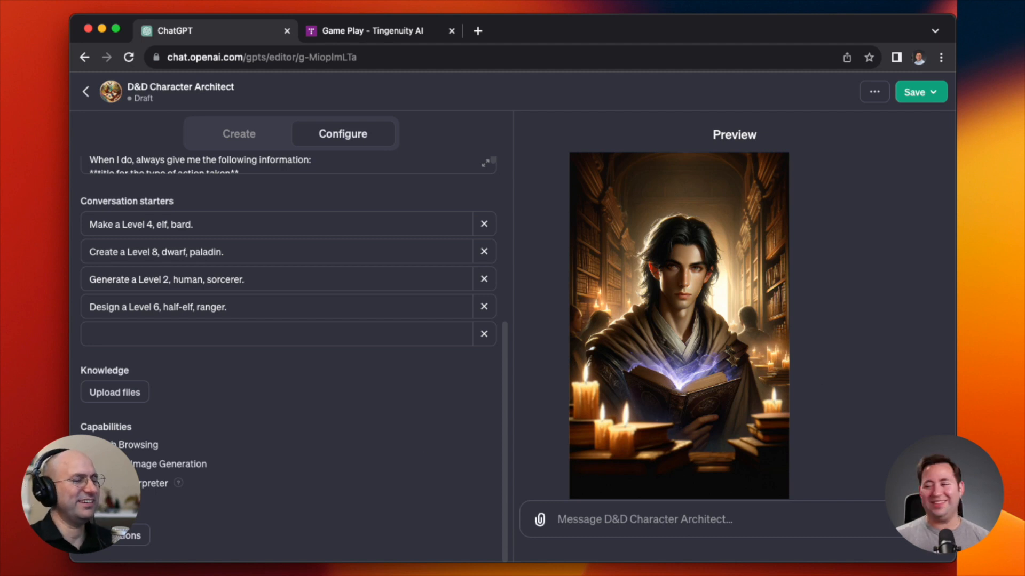
key("super+Tab")
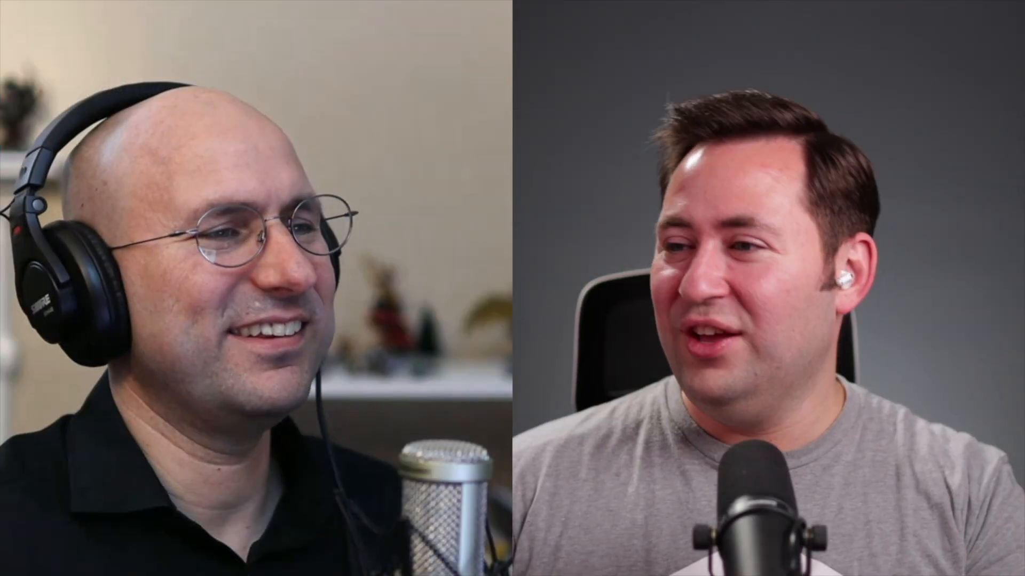